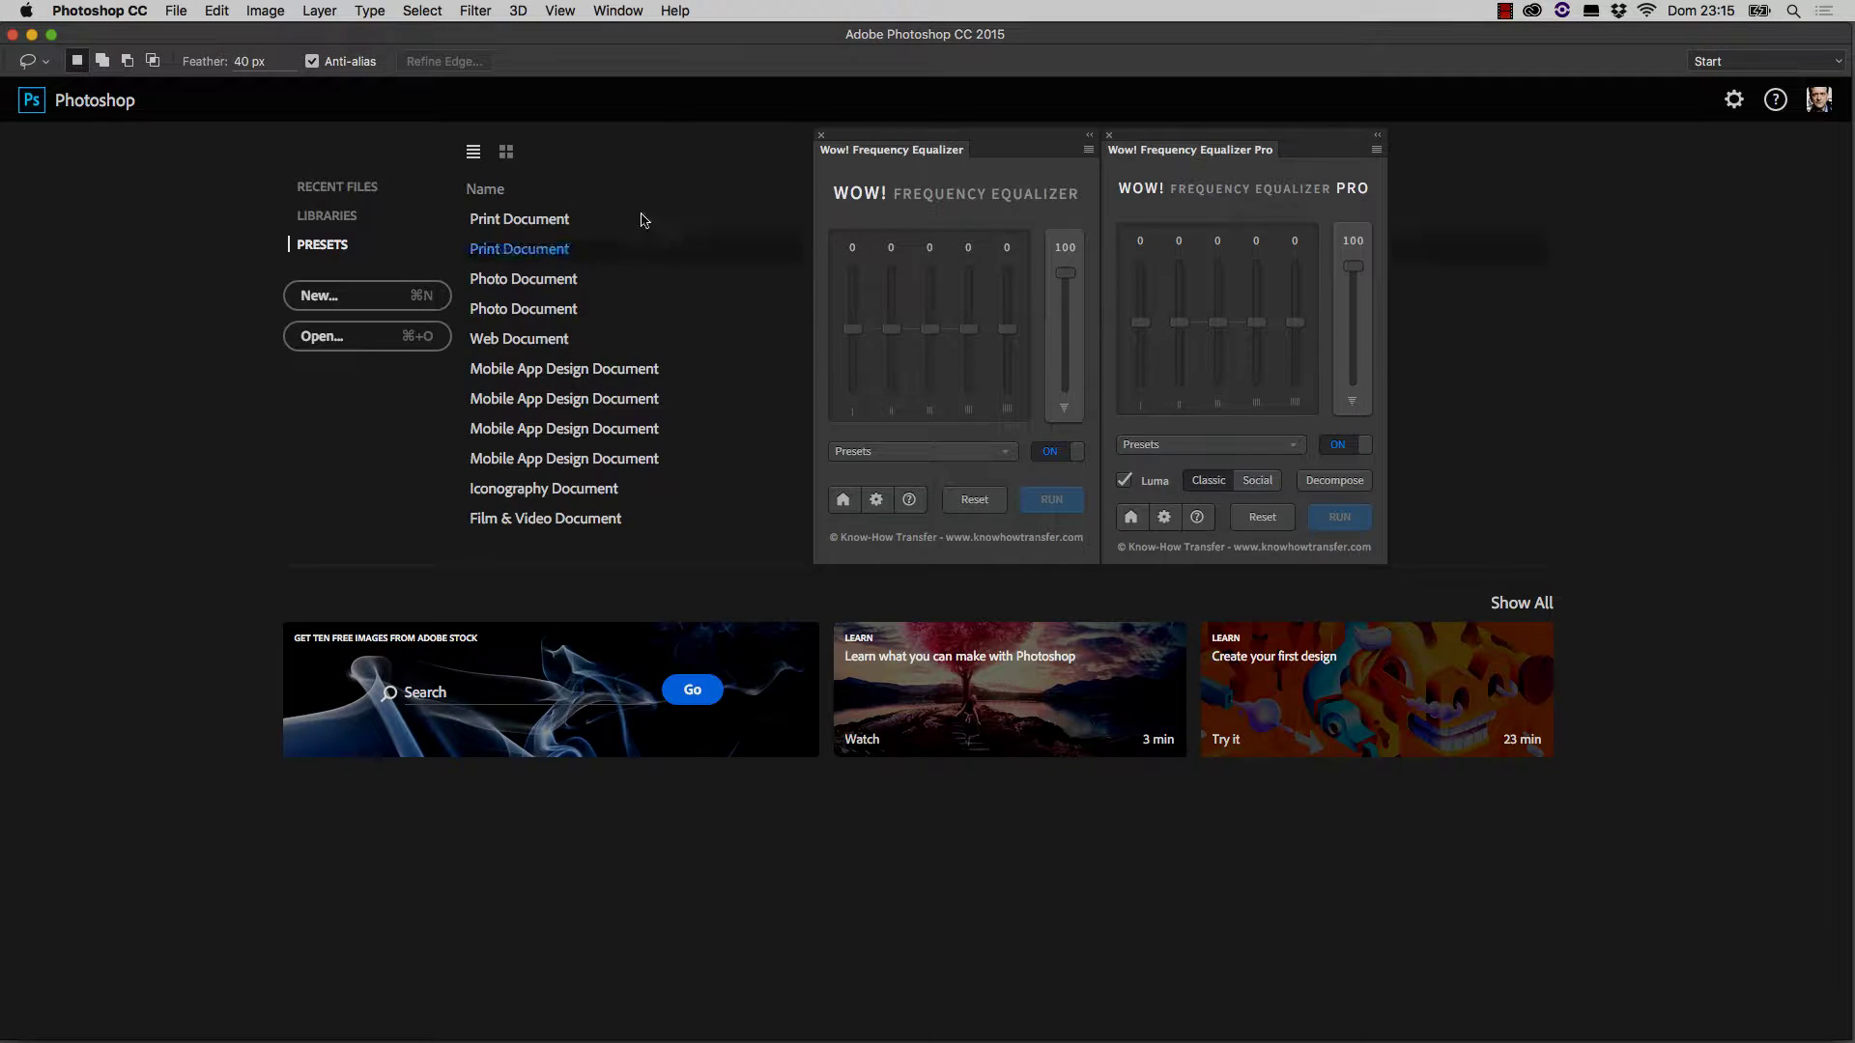
- Browse the menu of available panels and extensions, then dismiss it without choosing anything
click(626, 11)
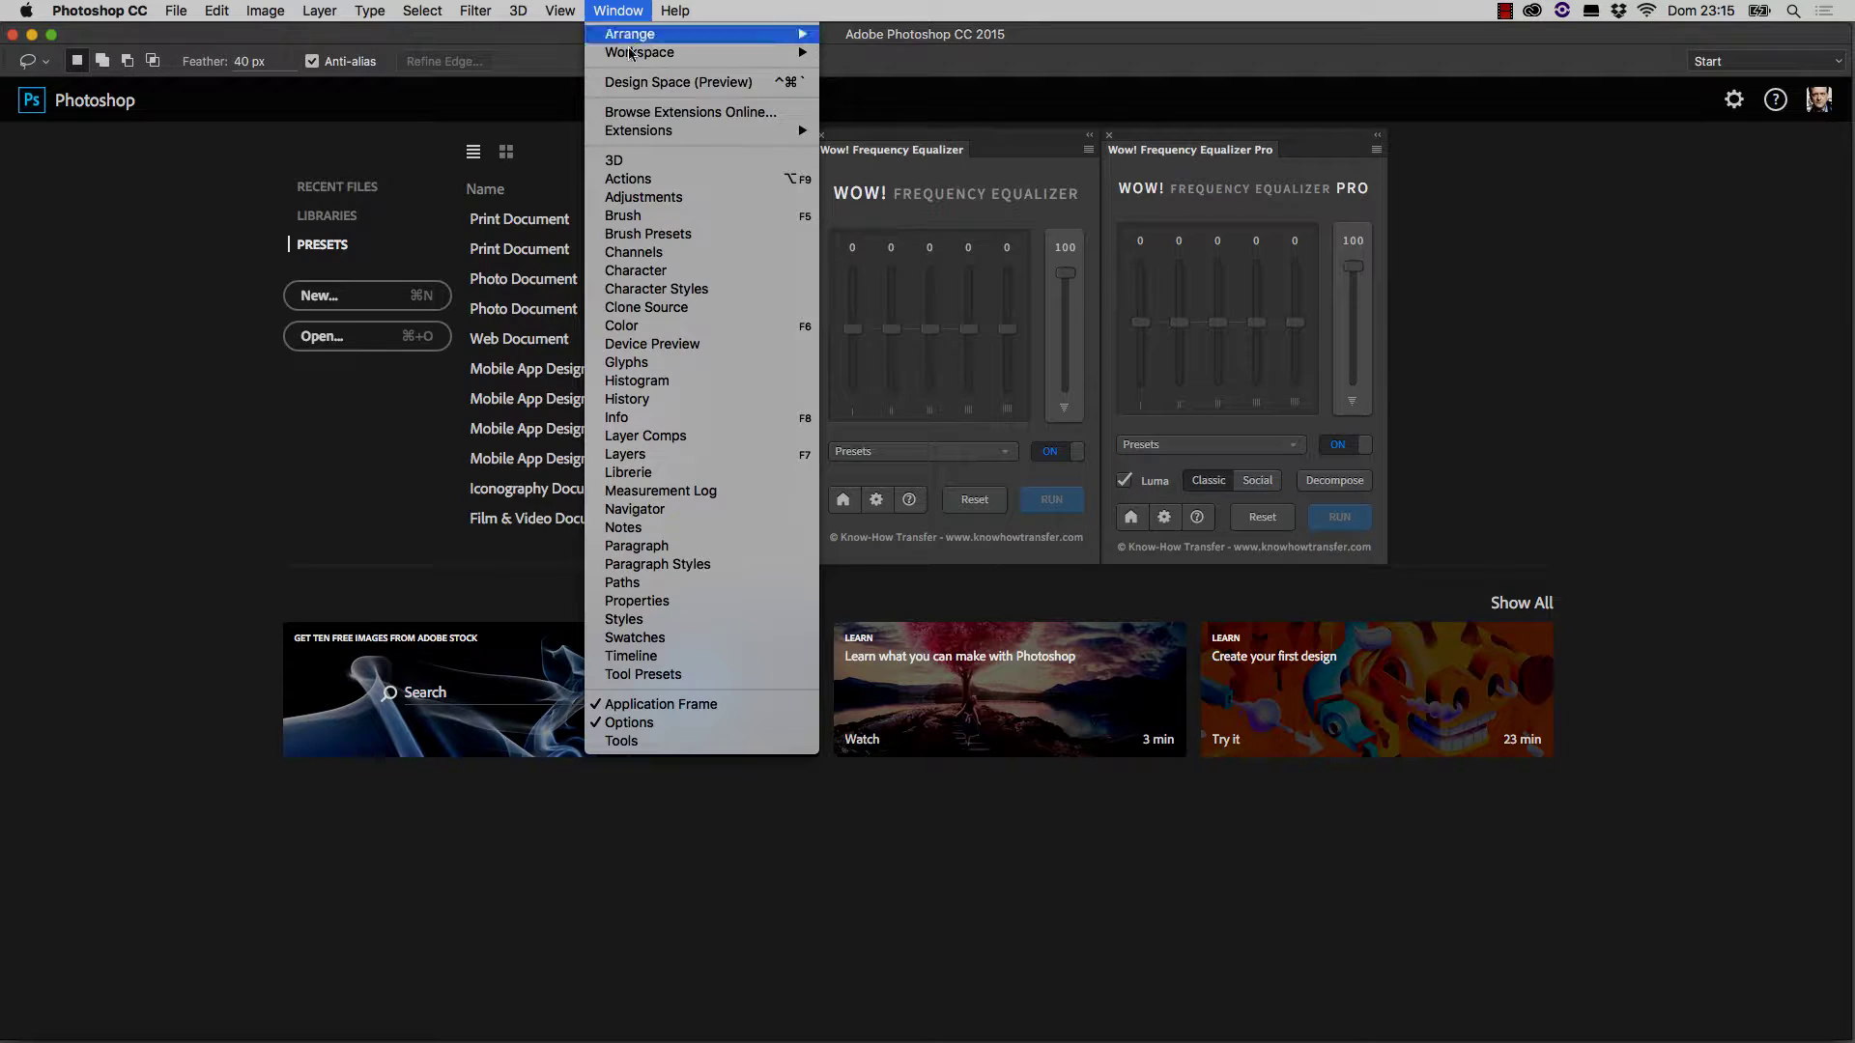
mouse_move(642, 135)
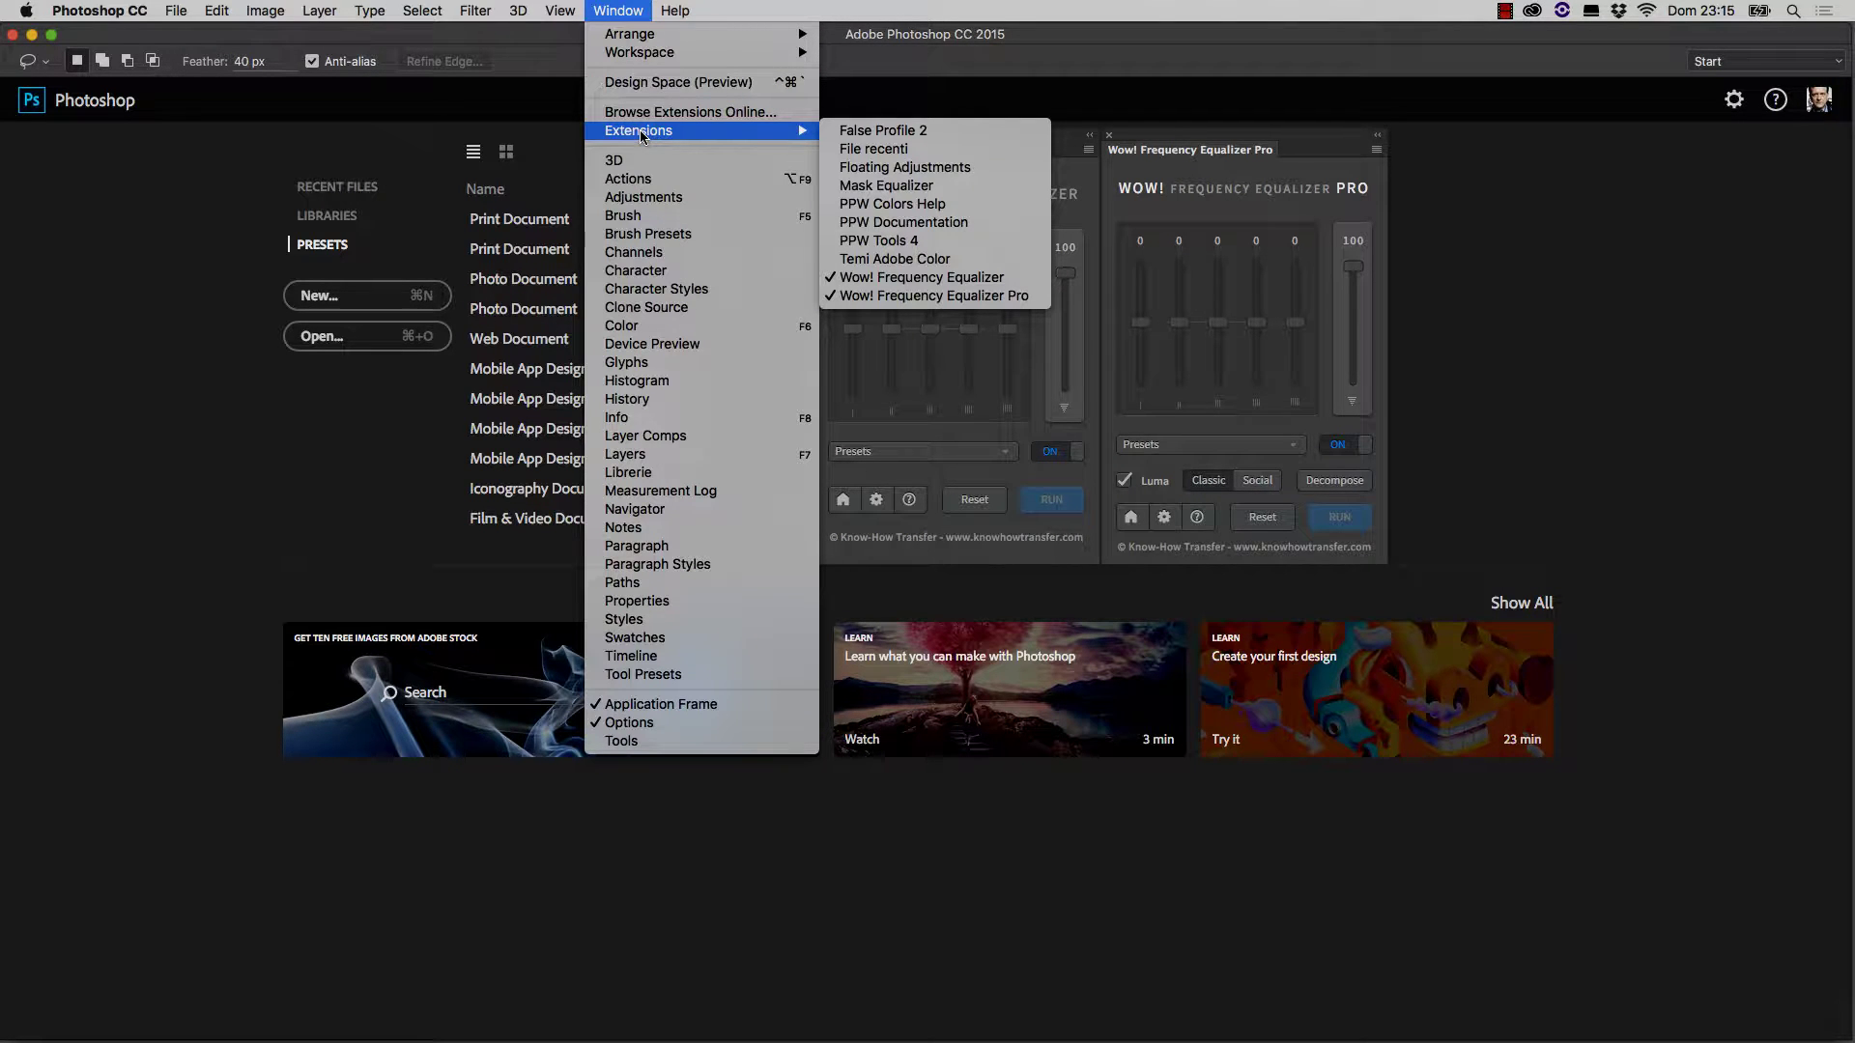
click(1154, 250)
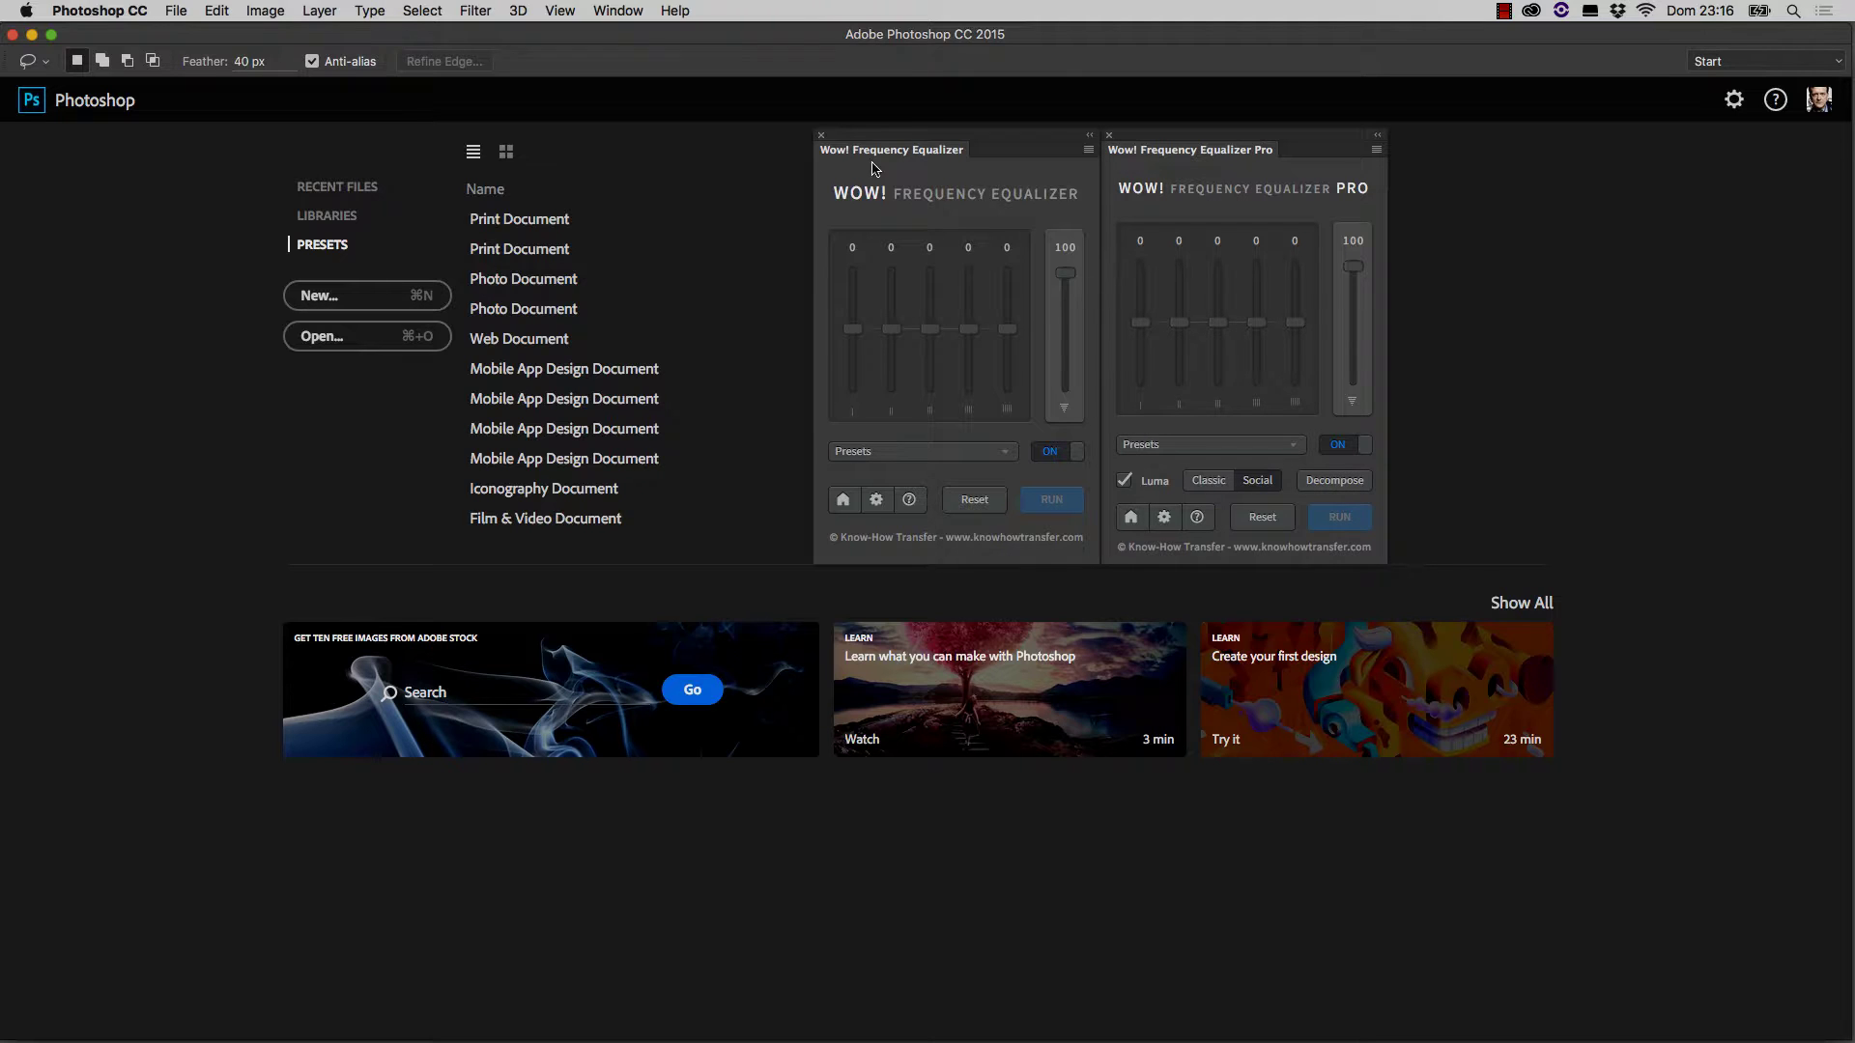
- Close the basic Frequency Equalizer panel and switch the Pro equalizer from Classic to Social mode
click(820, 136)
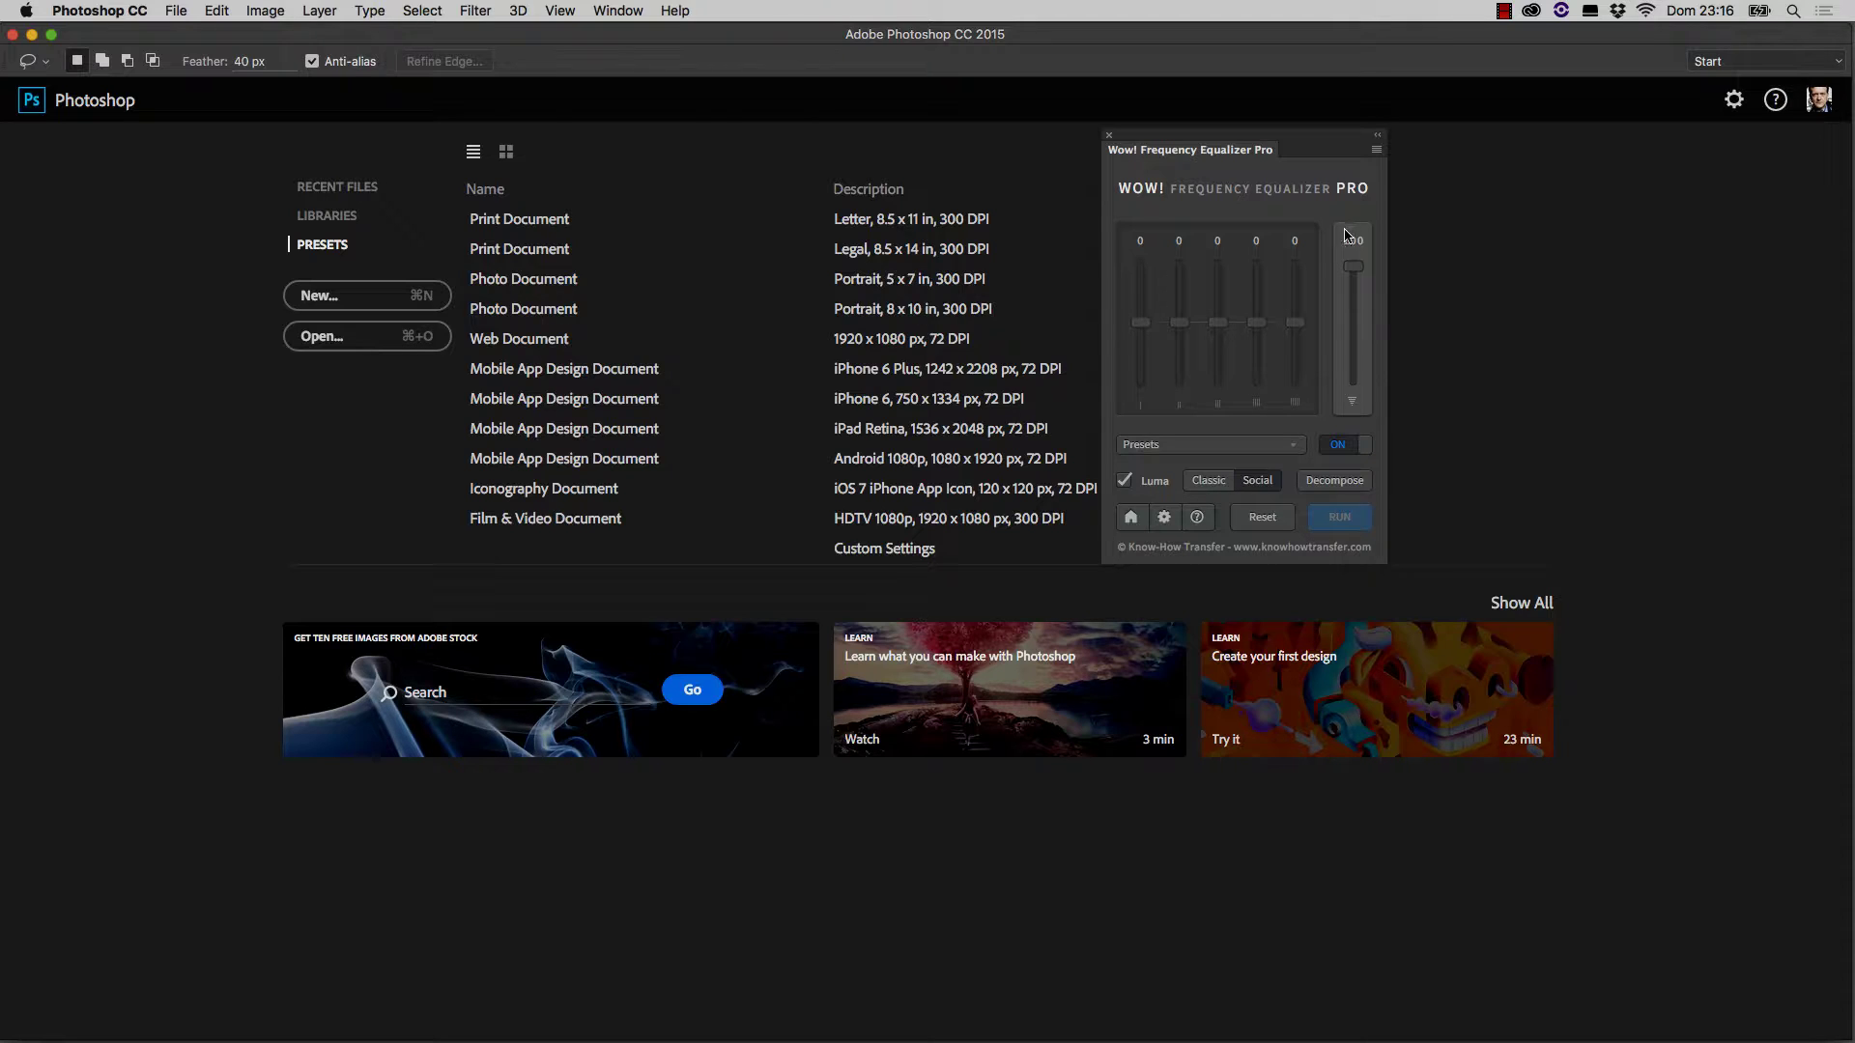
click(1214, 488)
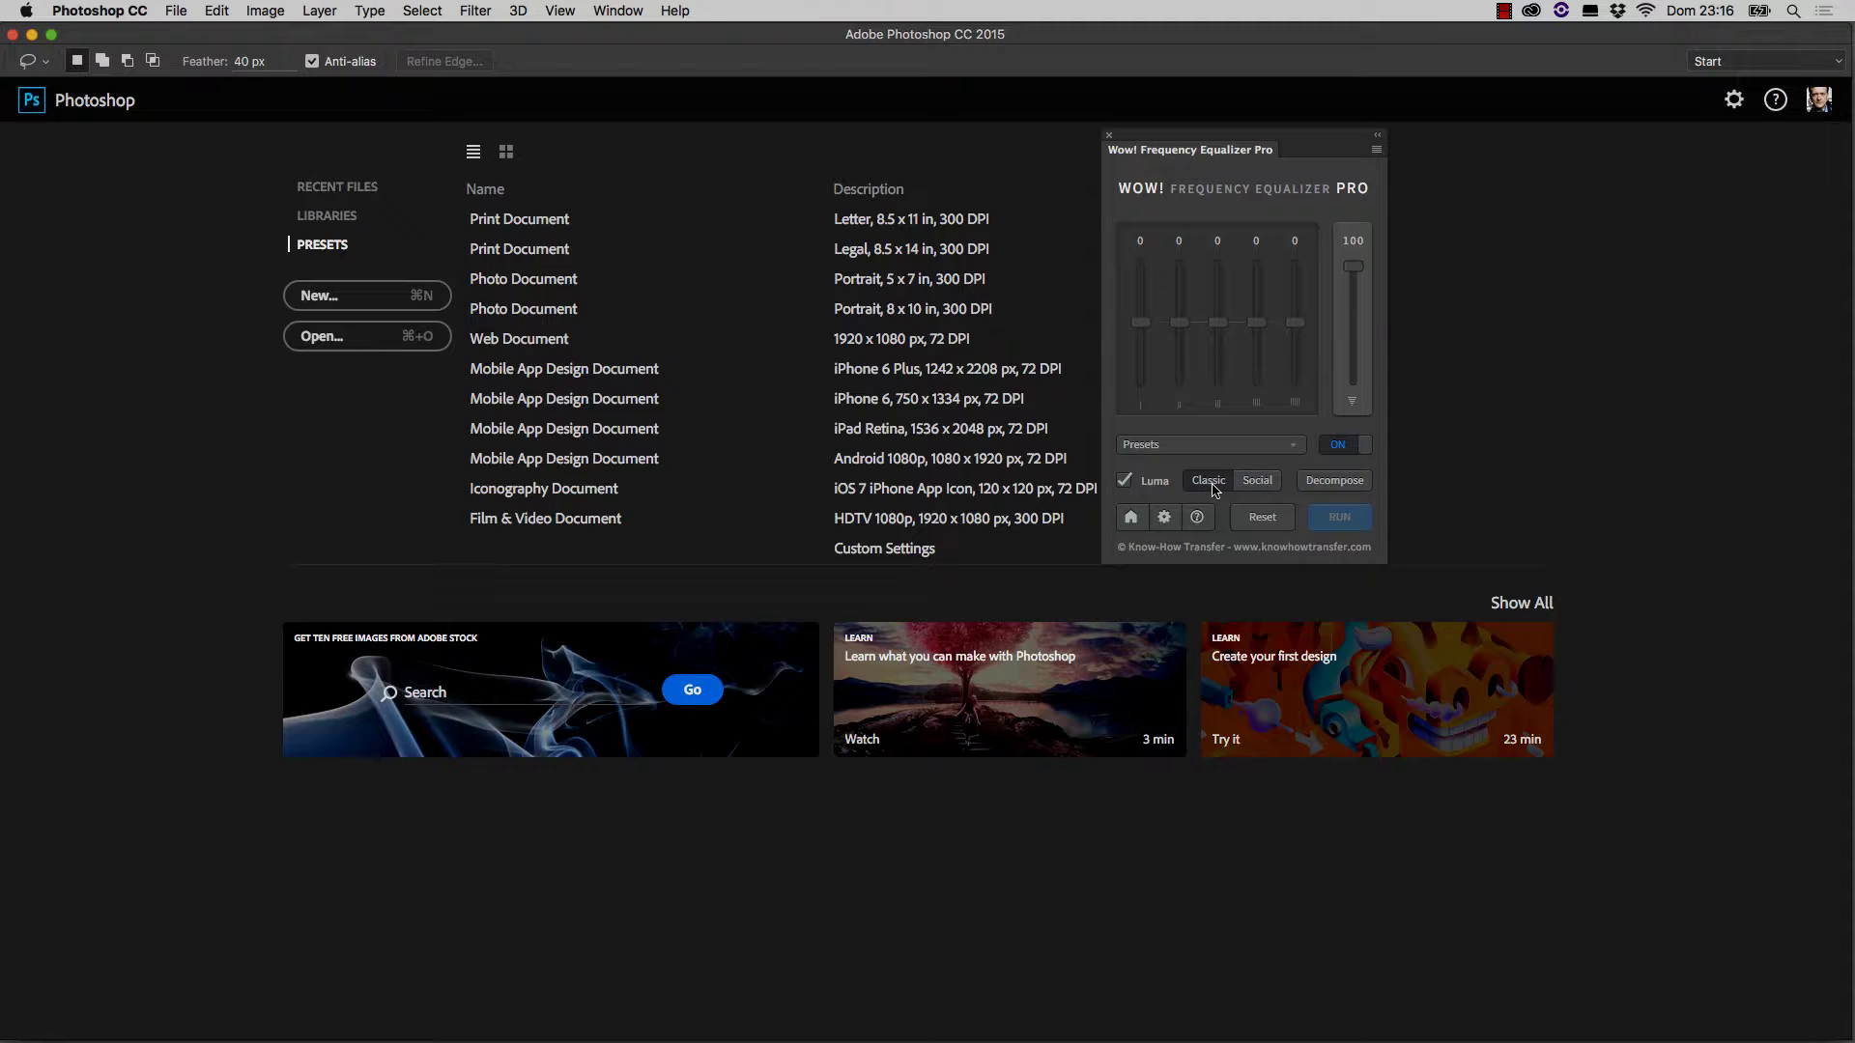
click(1256, 486)
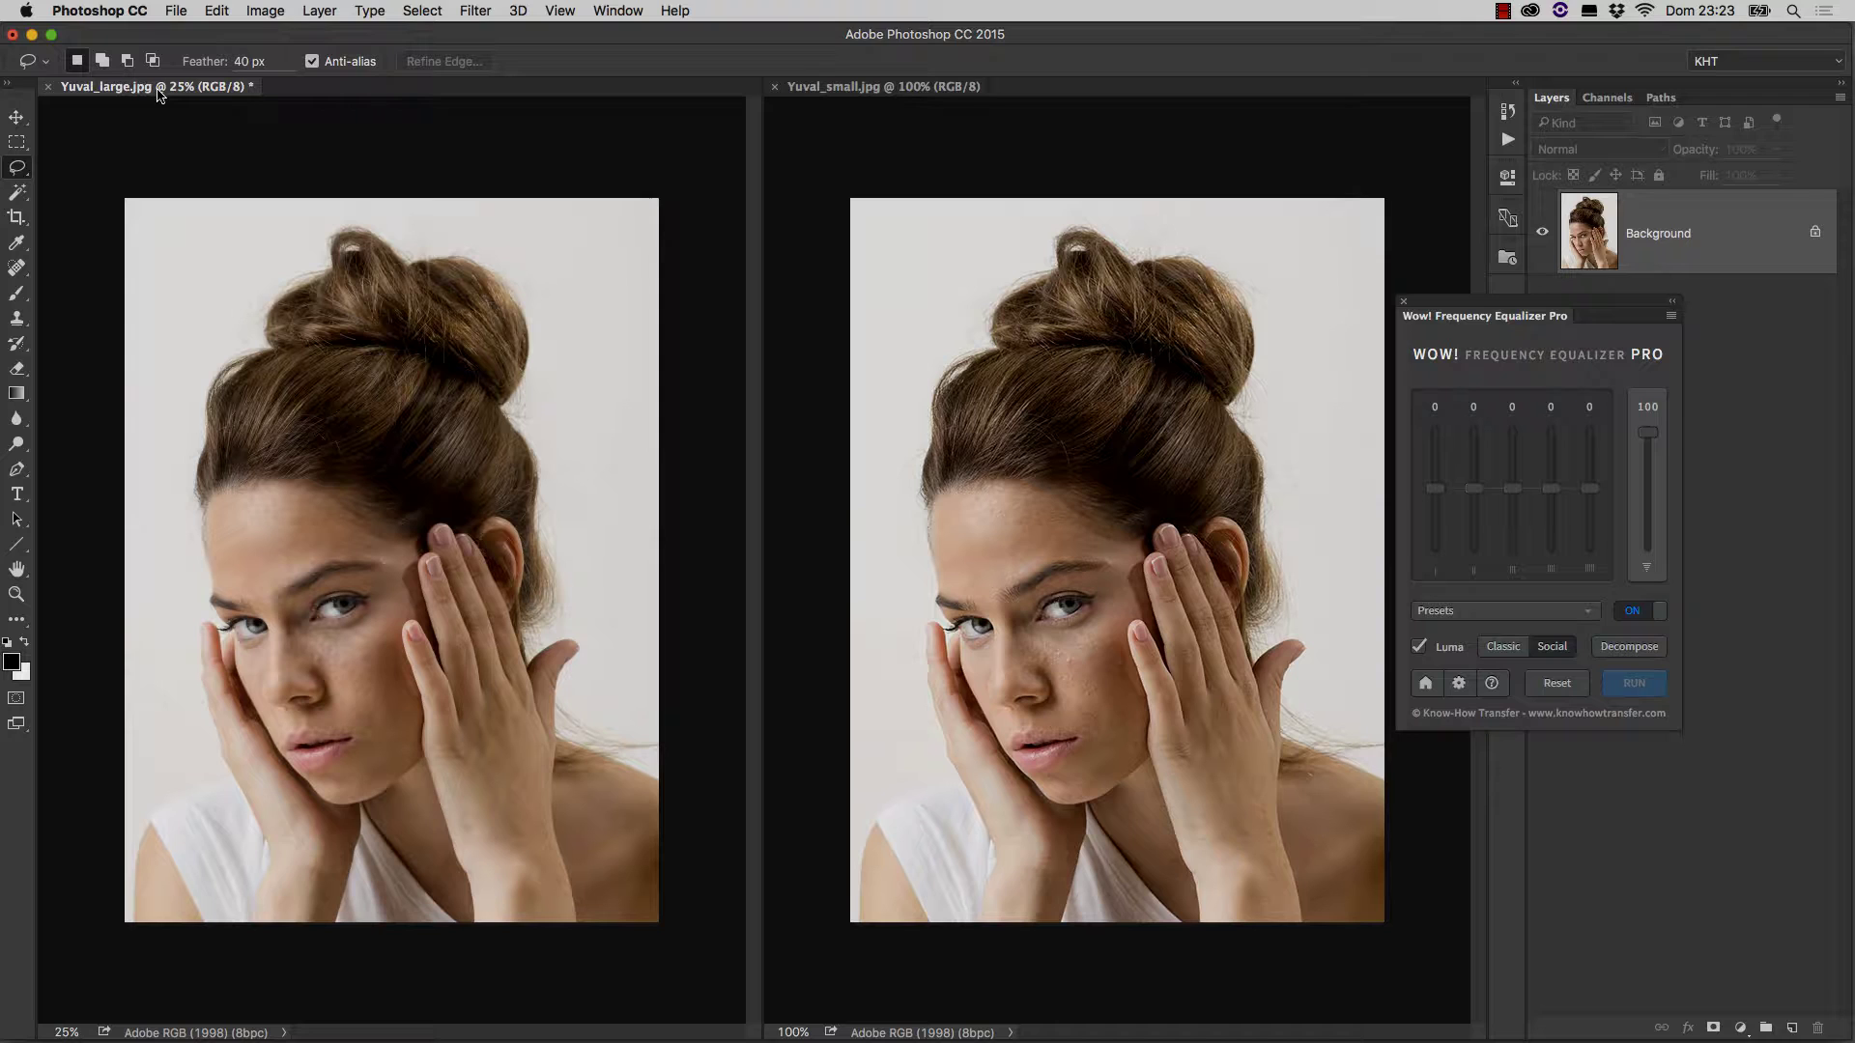
- Run the Classic equalizer on Yuval_large.jpg with the Wow preset (2, -2, -3, 1, 4)
click(1504, 656)
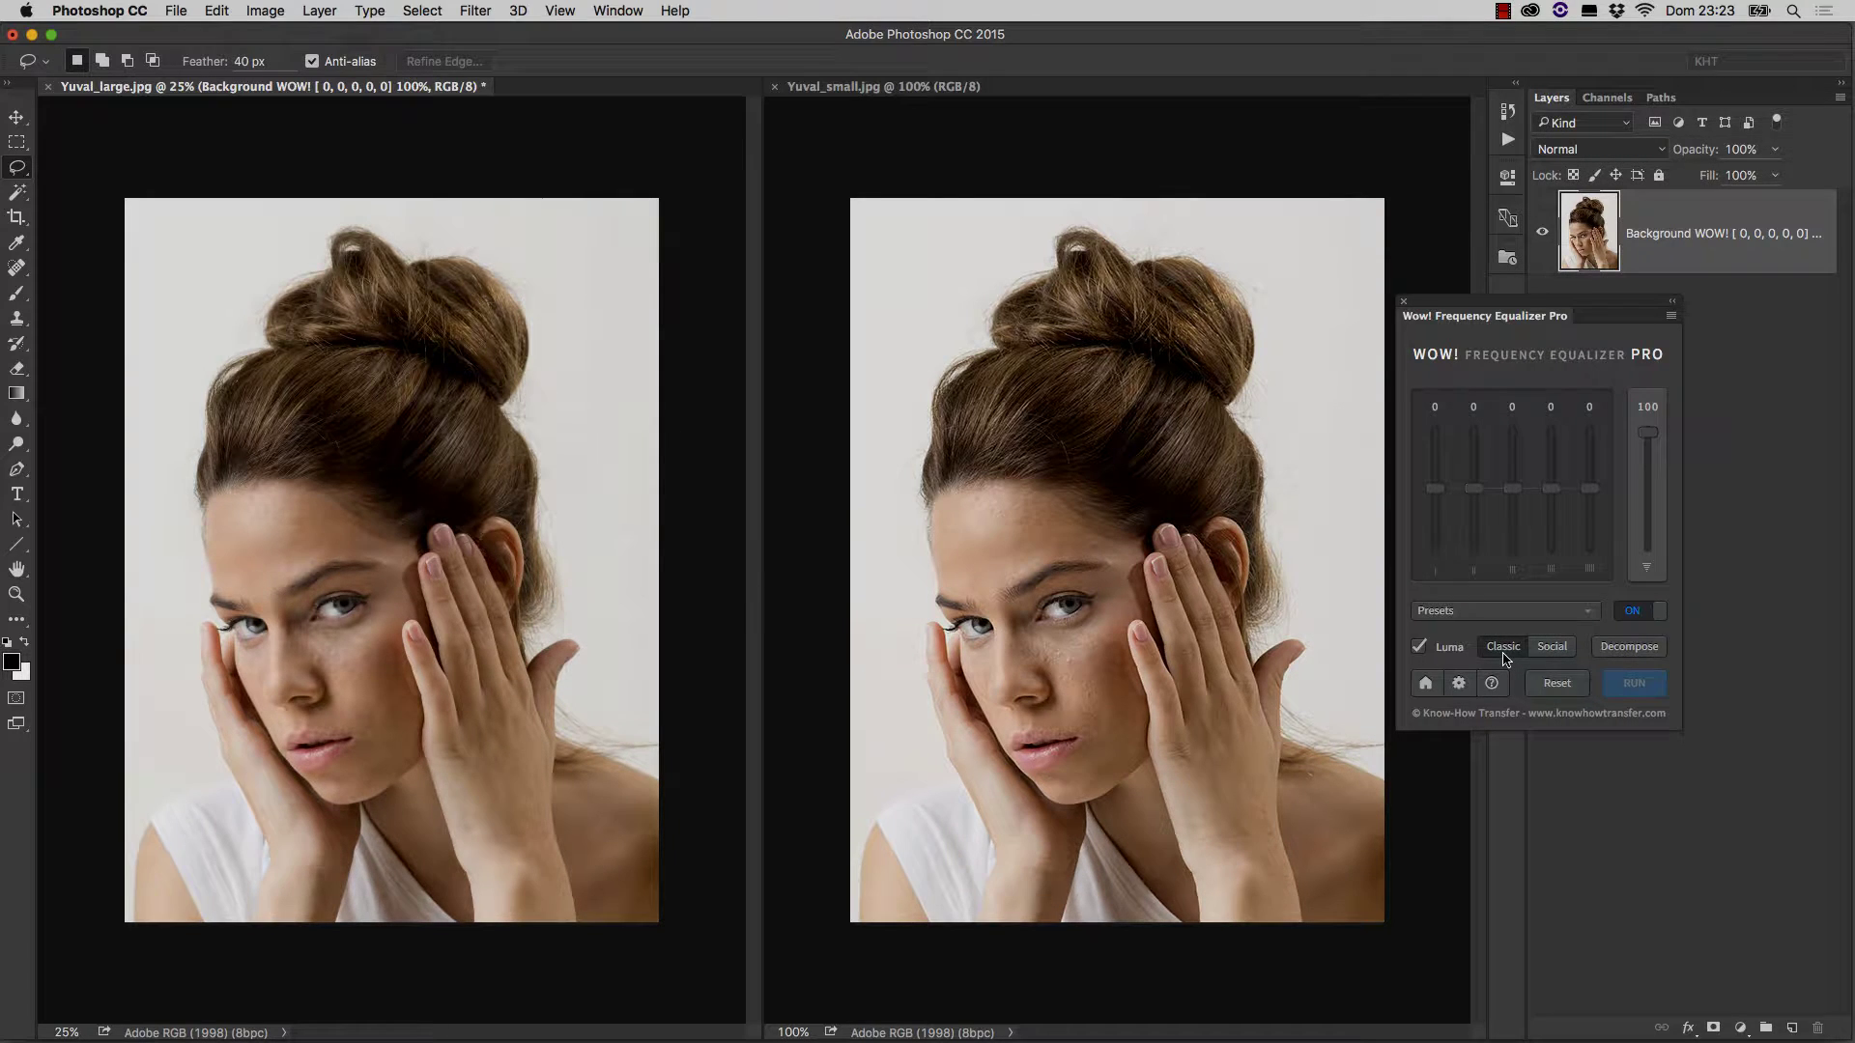
click(1470, 612)
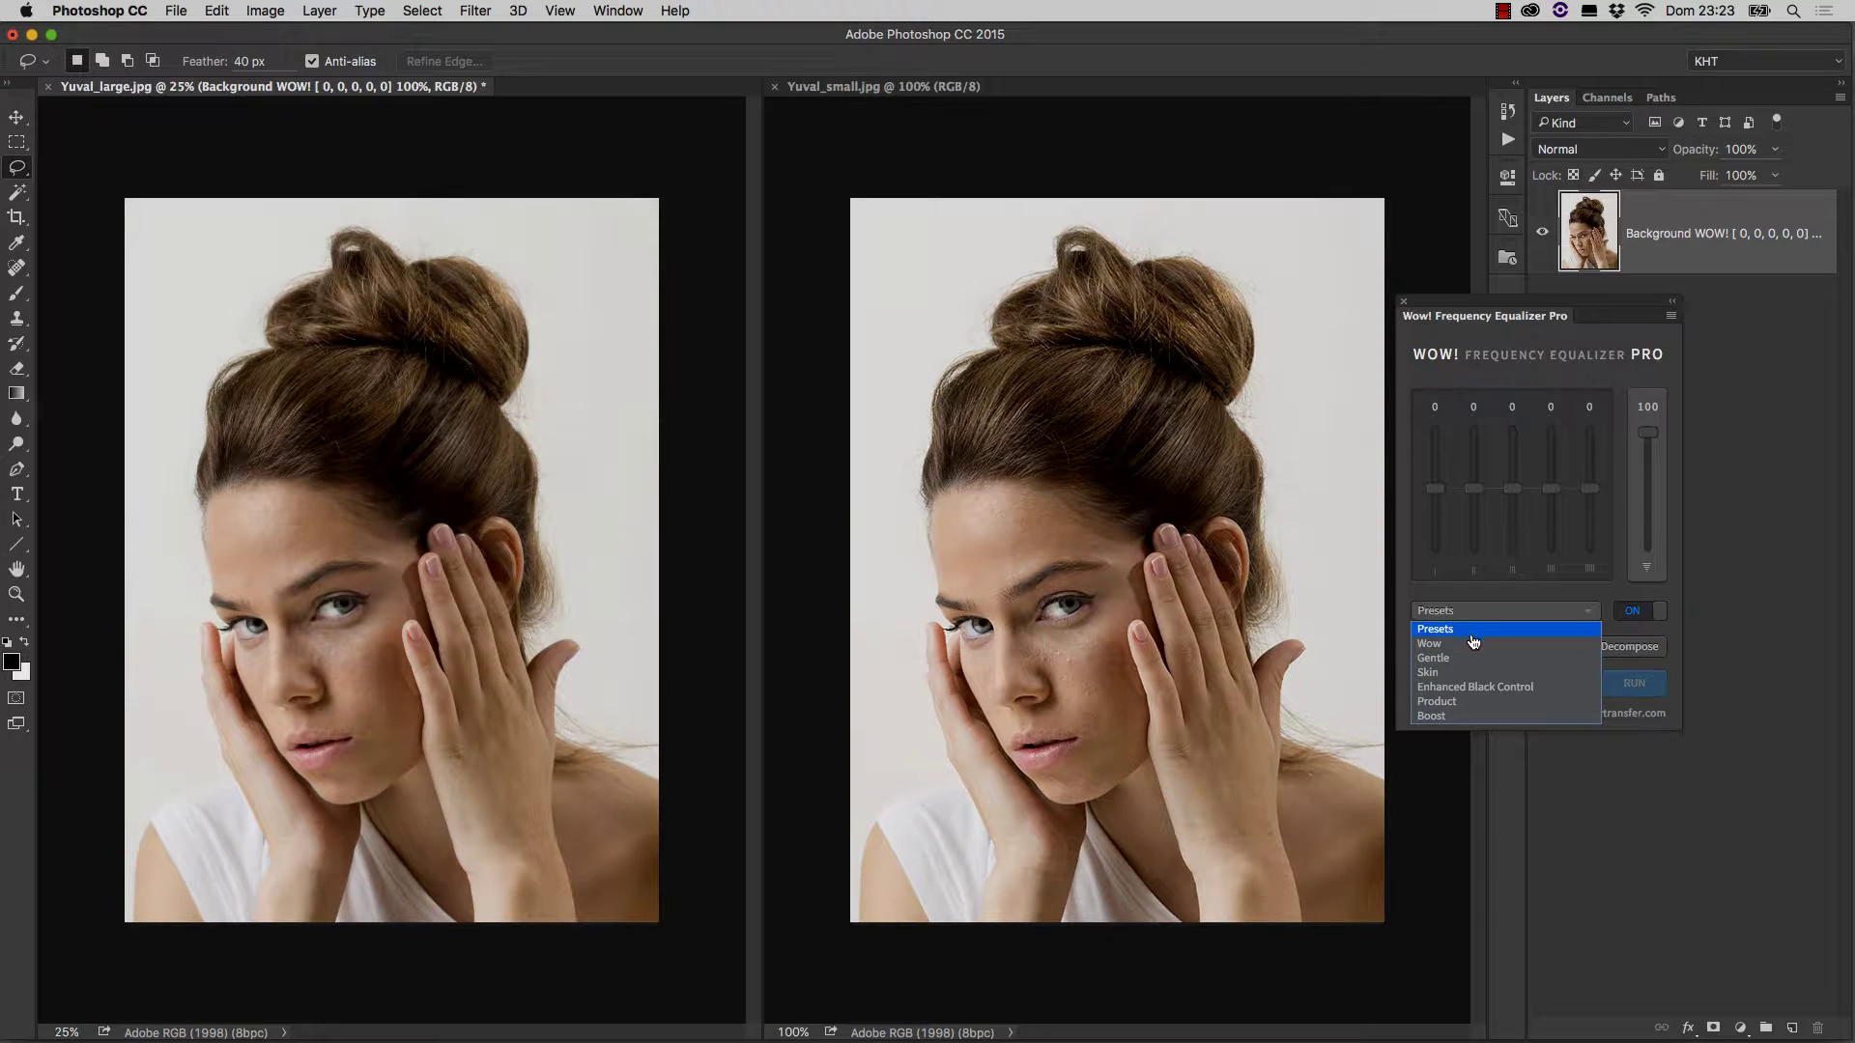
click(1470, 645)
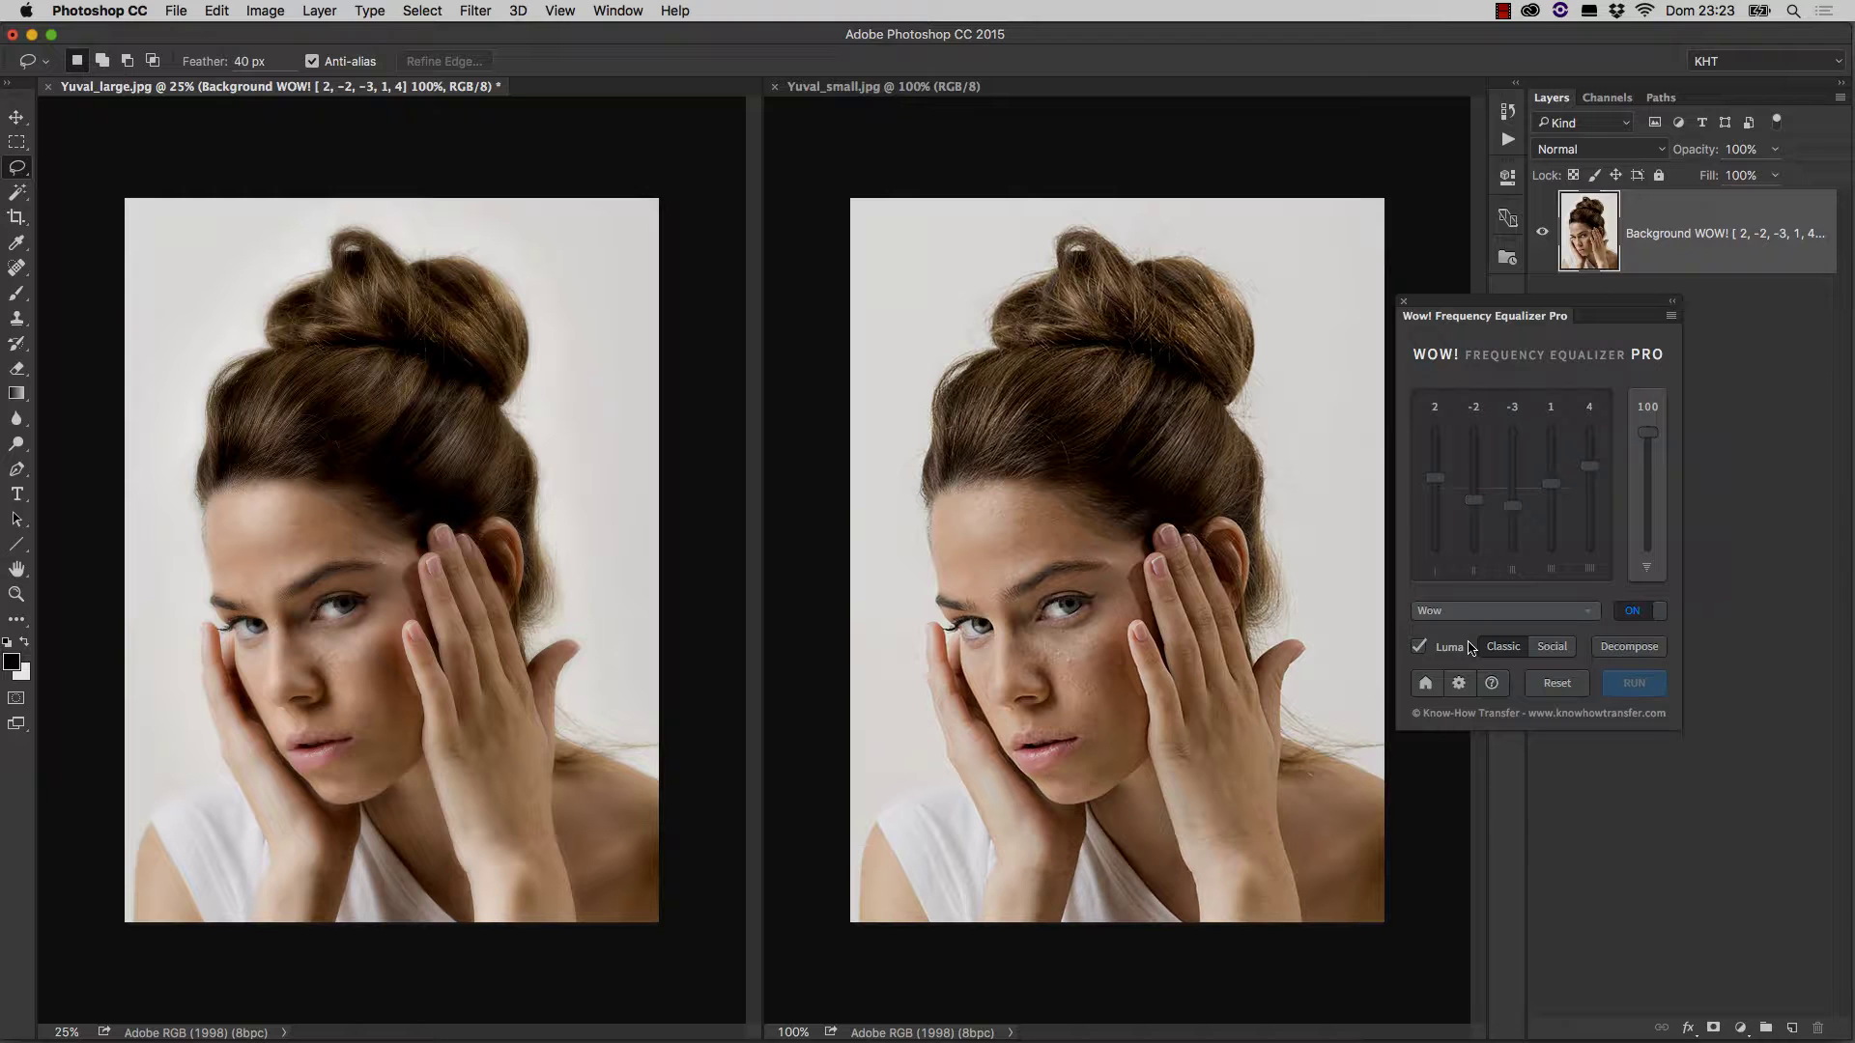
- On Yuval_small.jpg, reset the equalizer sliders to zero and apply the Wow preset
click(857, 89)
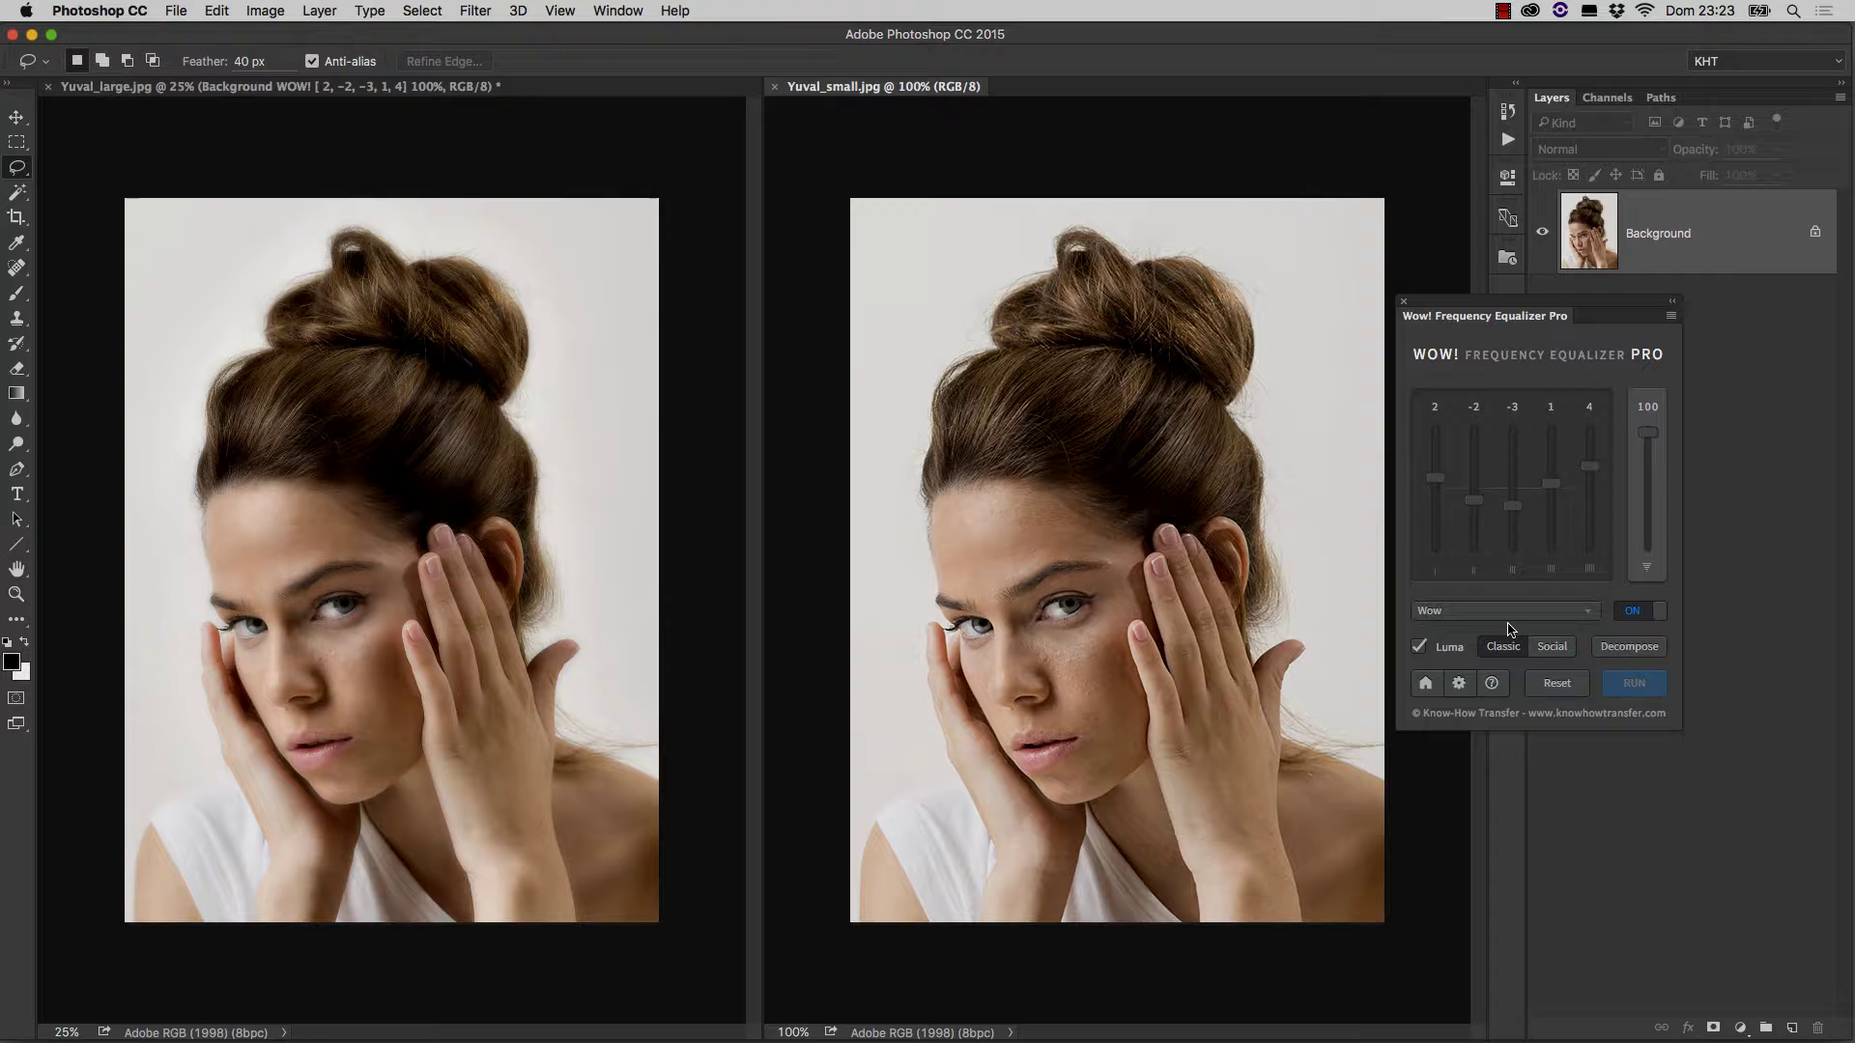
click(1558, 686)
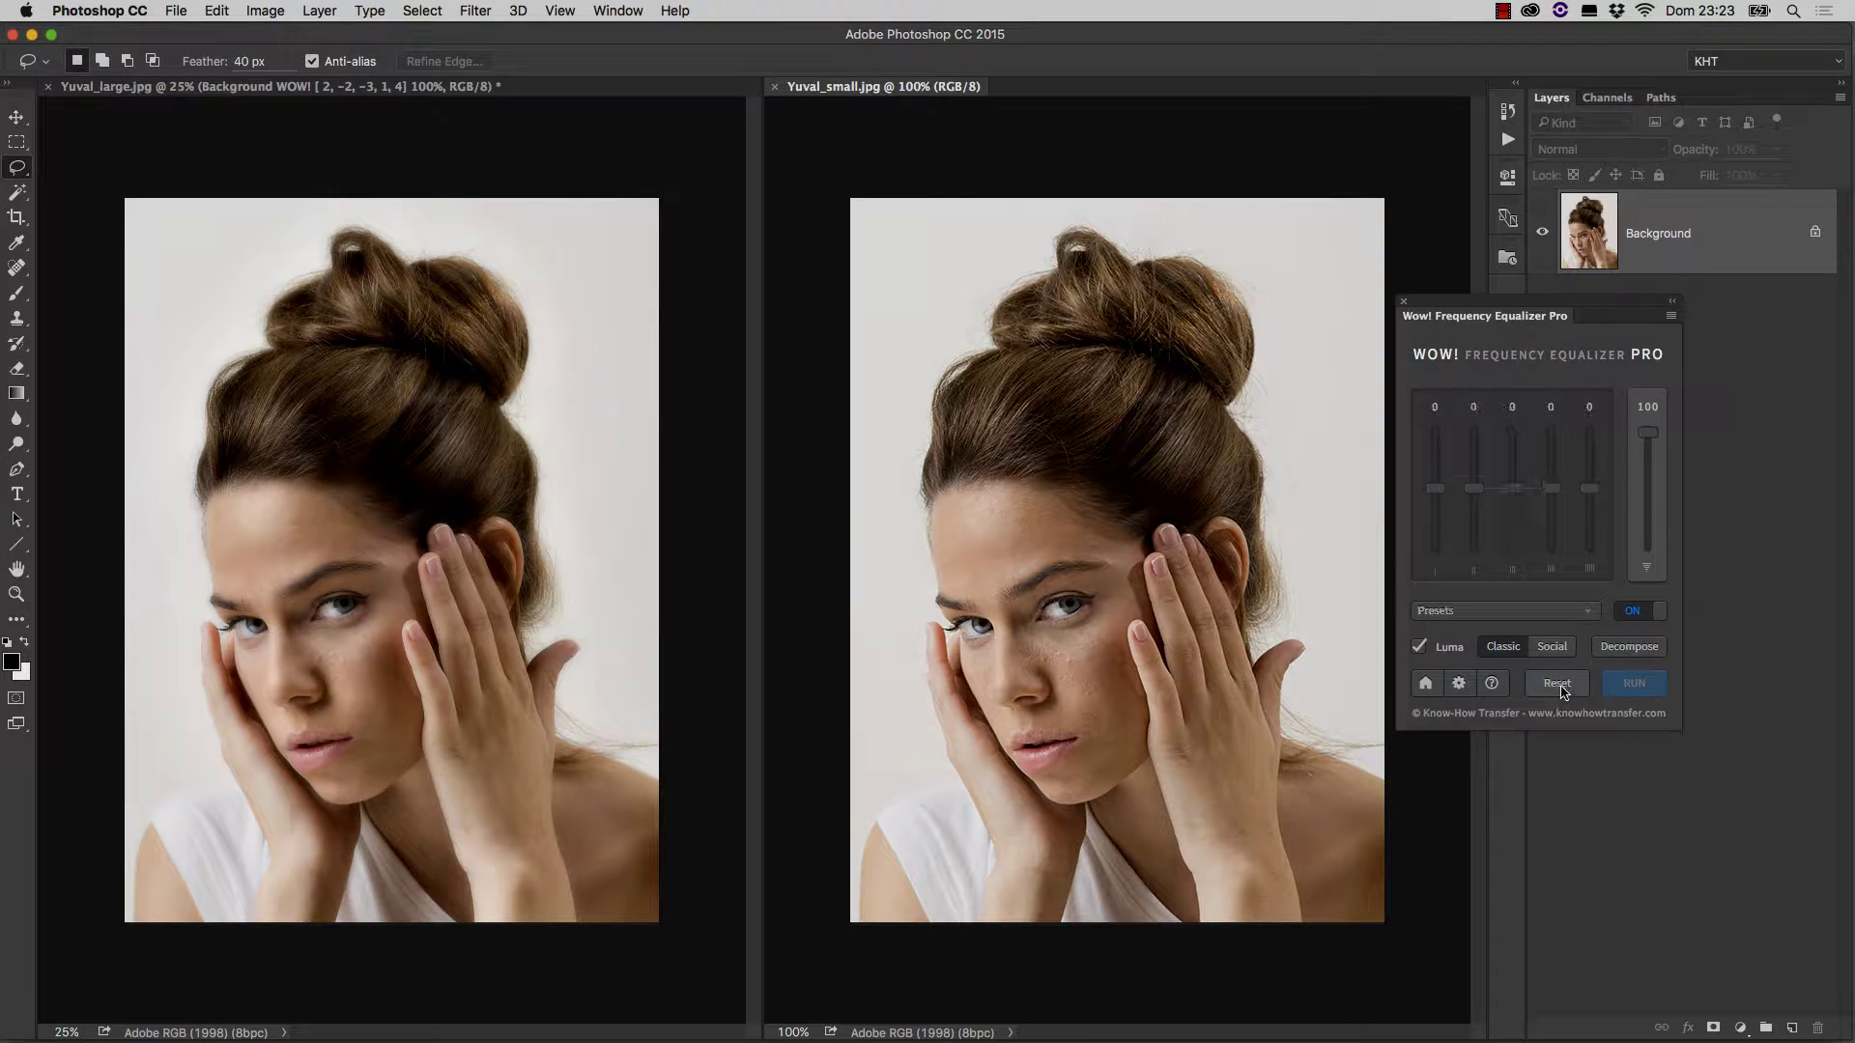
click(1478, 618)
click(1472, 645)
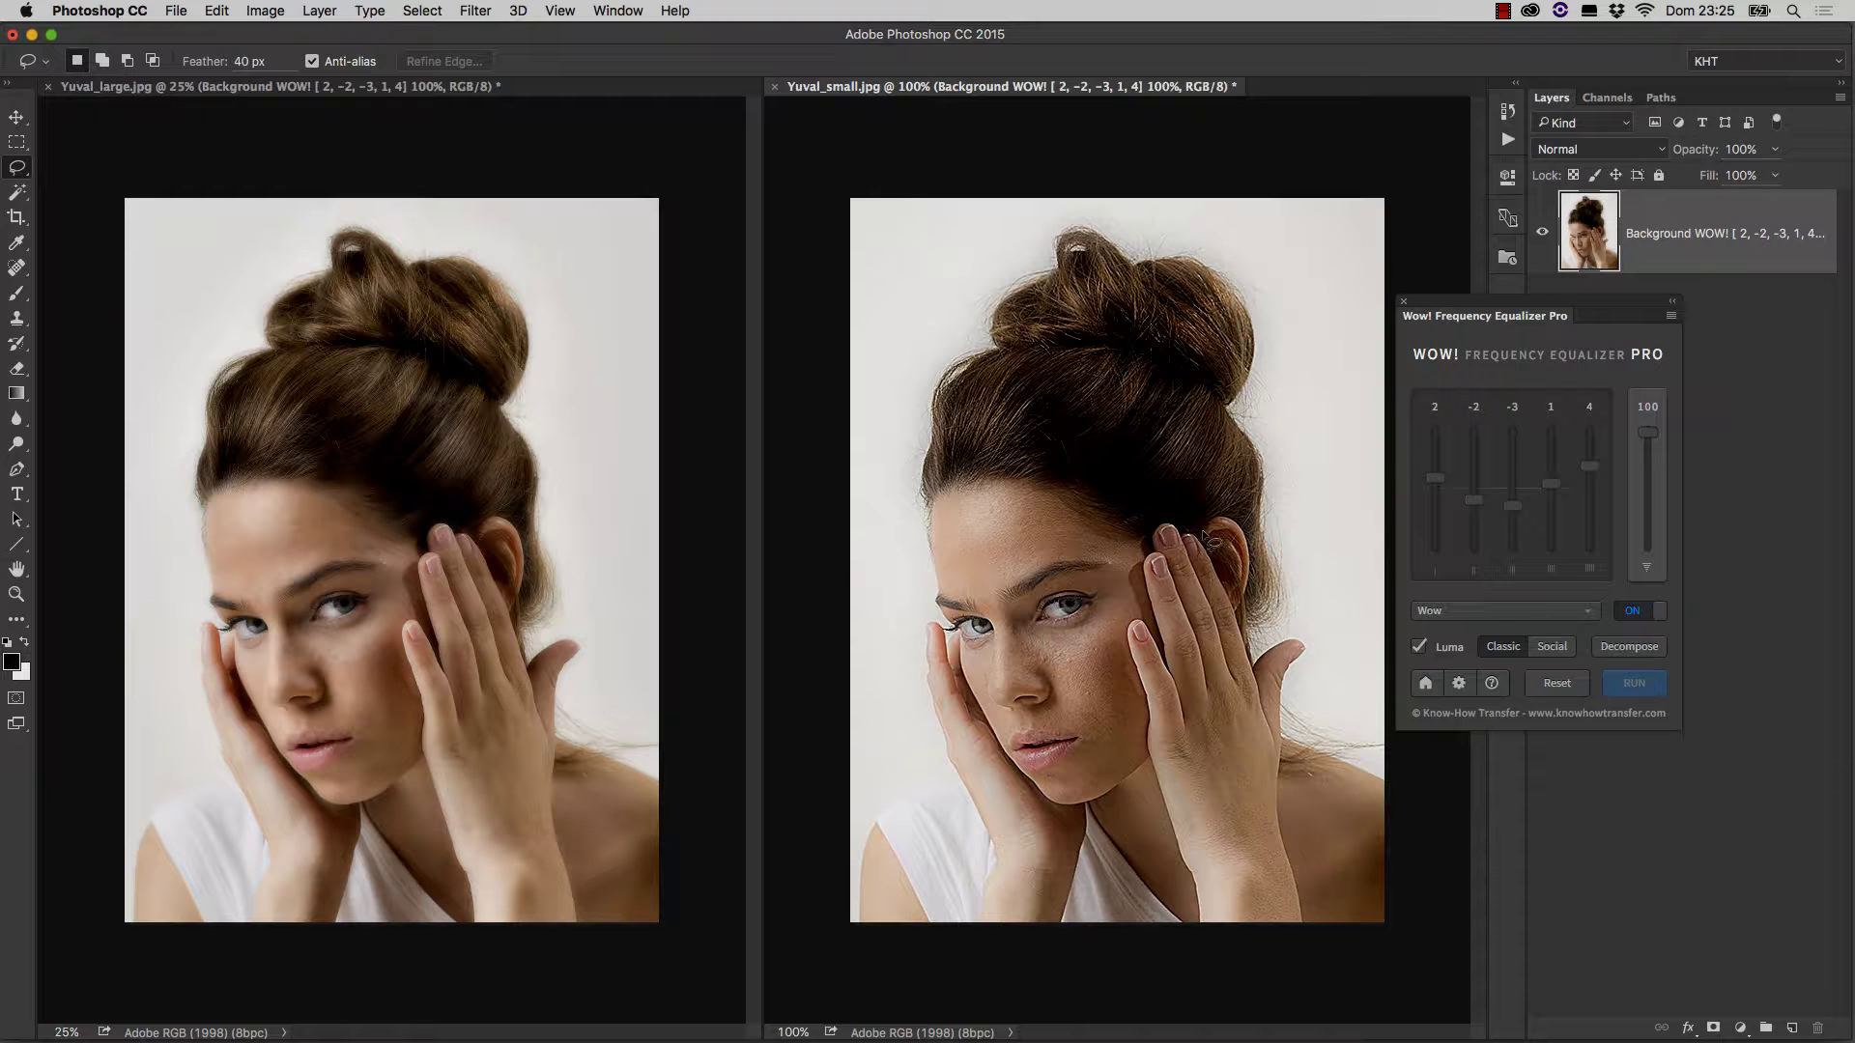
- Reprocess Yuval_small.jpg with the Wow preset in Social mode for smoother skin
click(1552, 648)
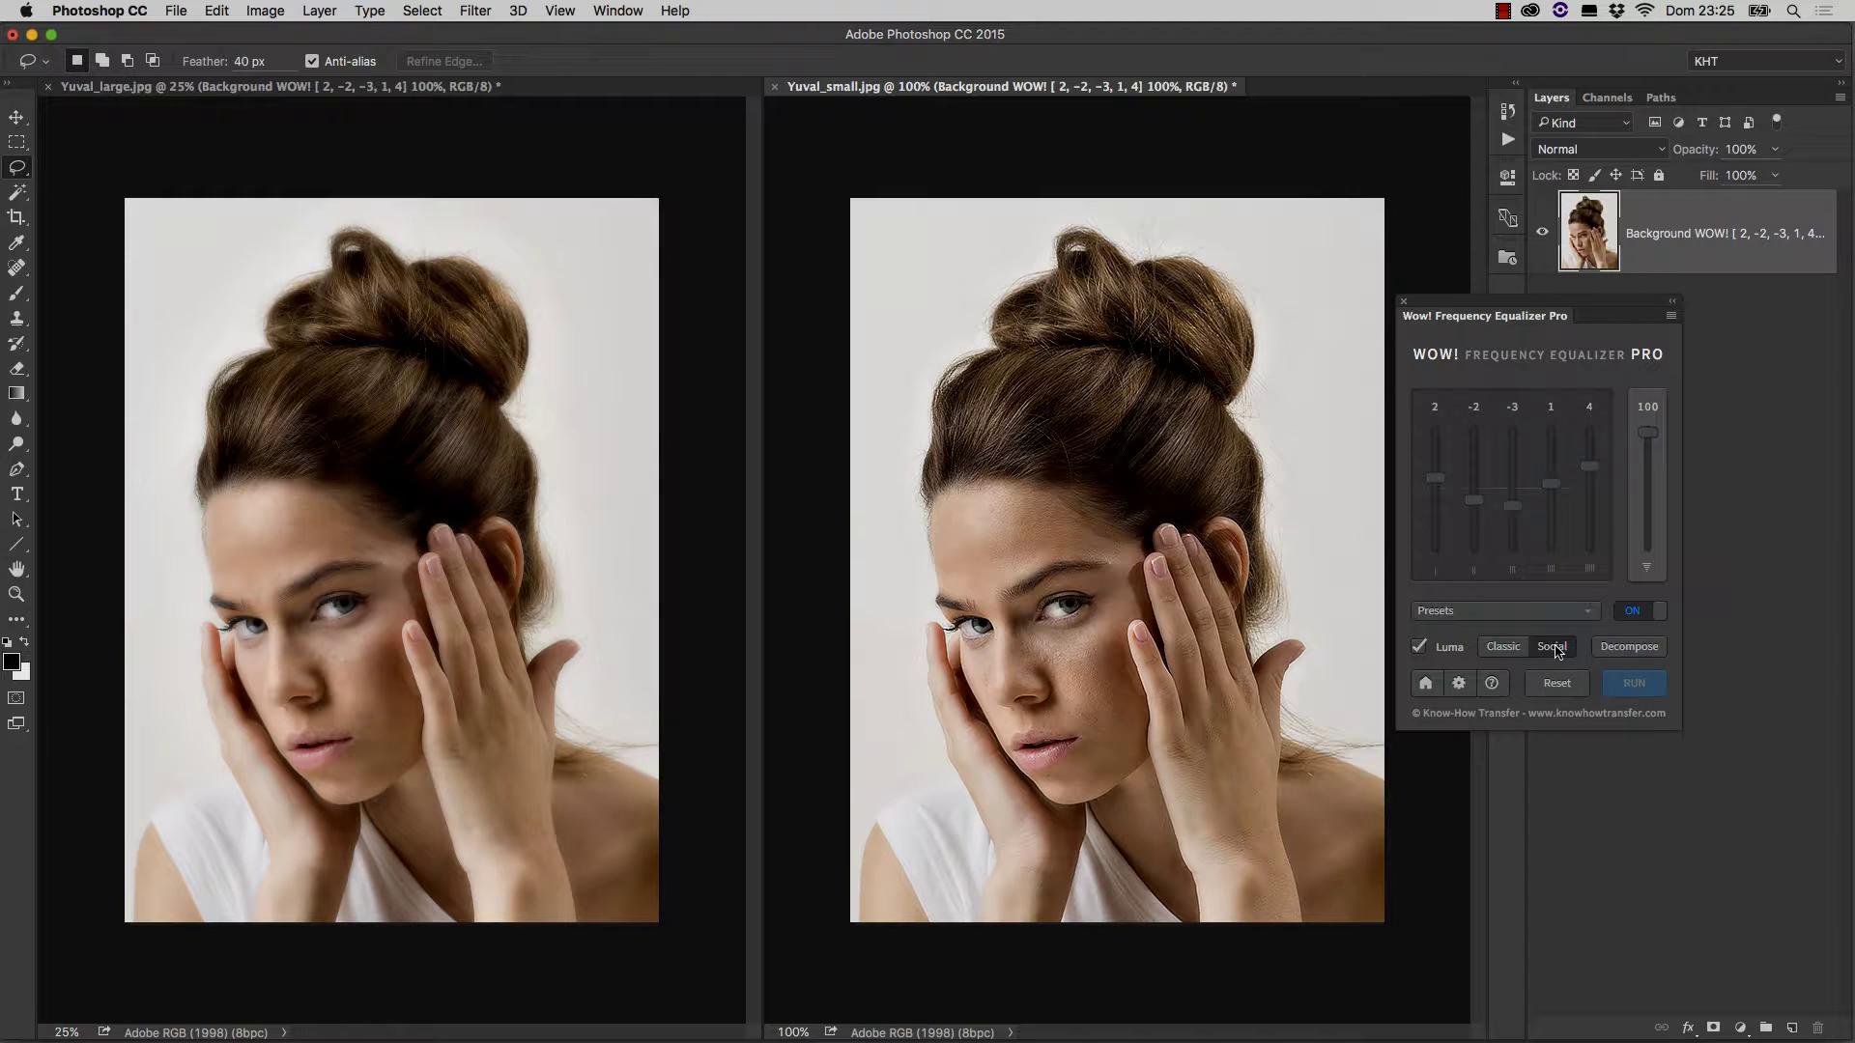
click(1555, 649)
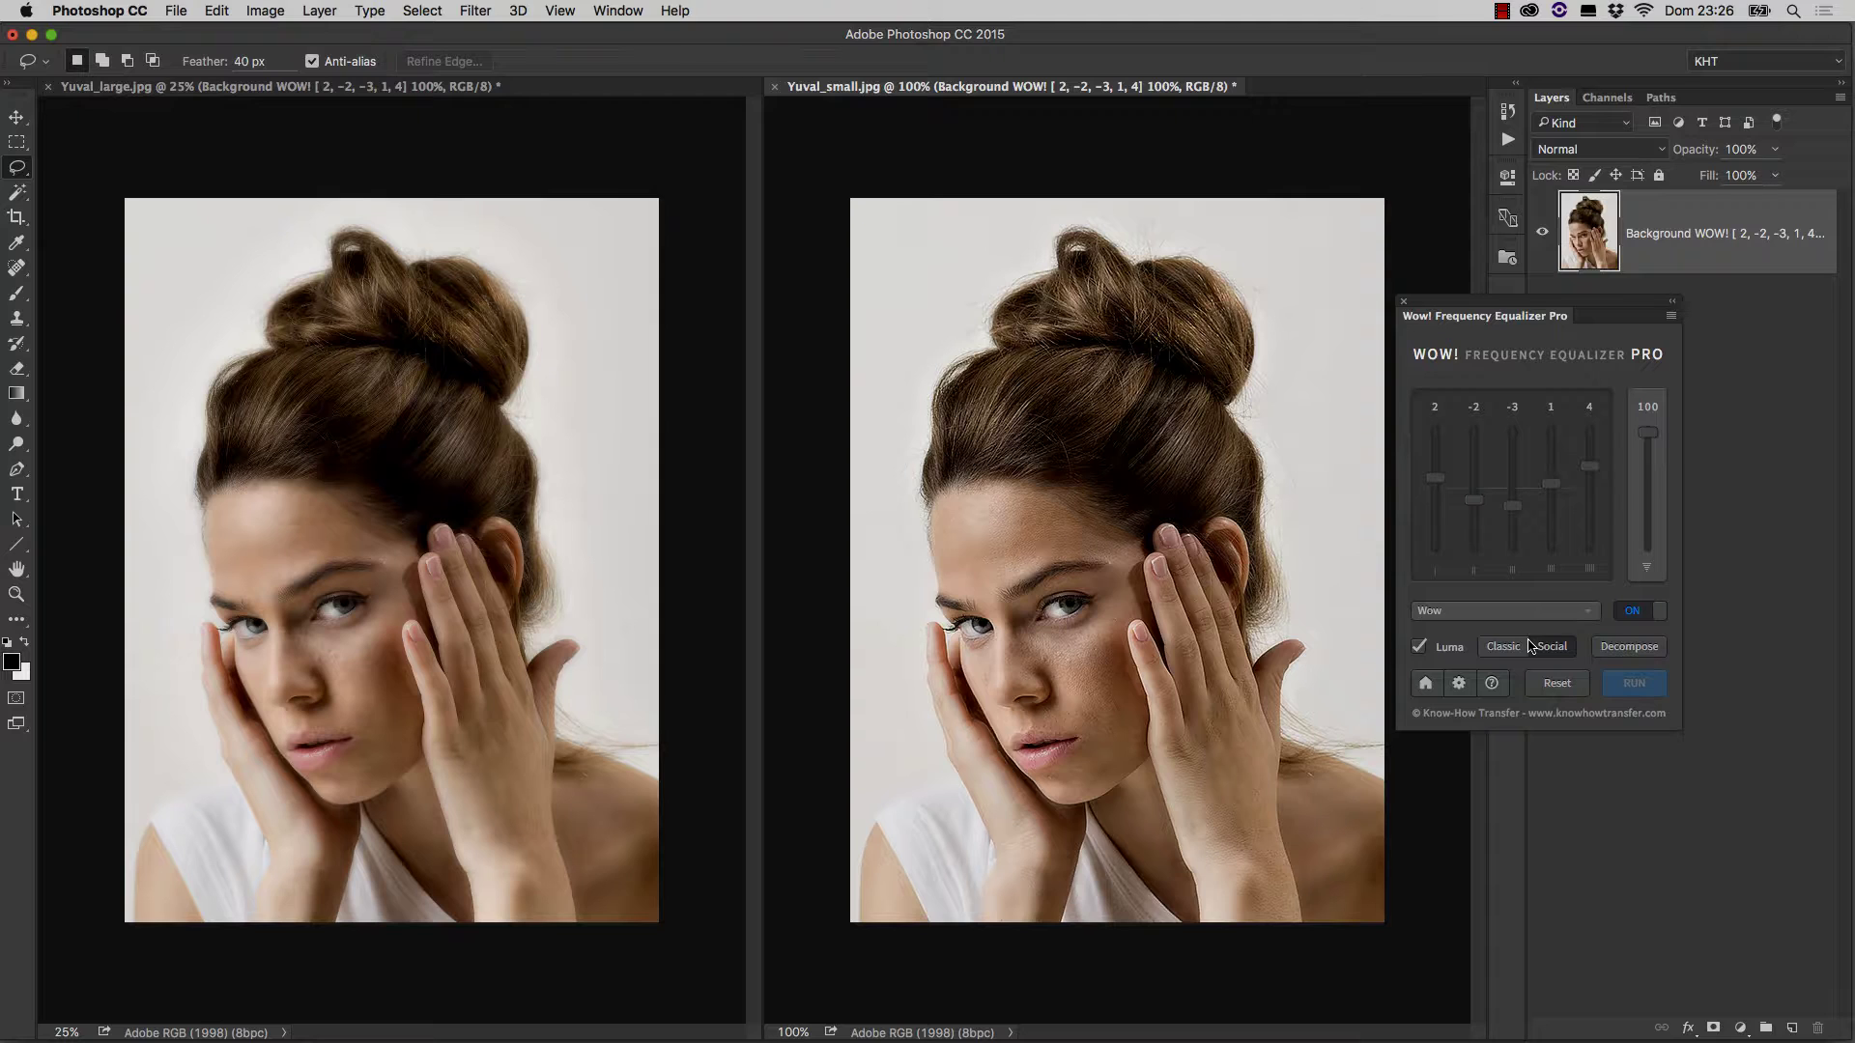
click(1534, 646)
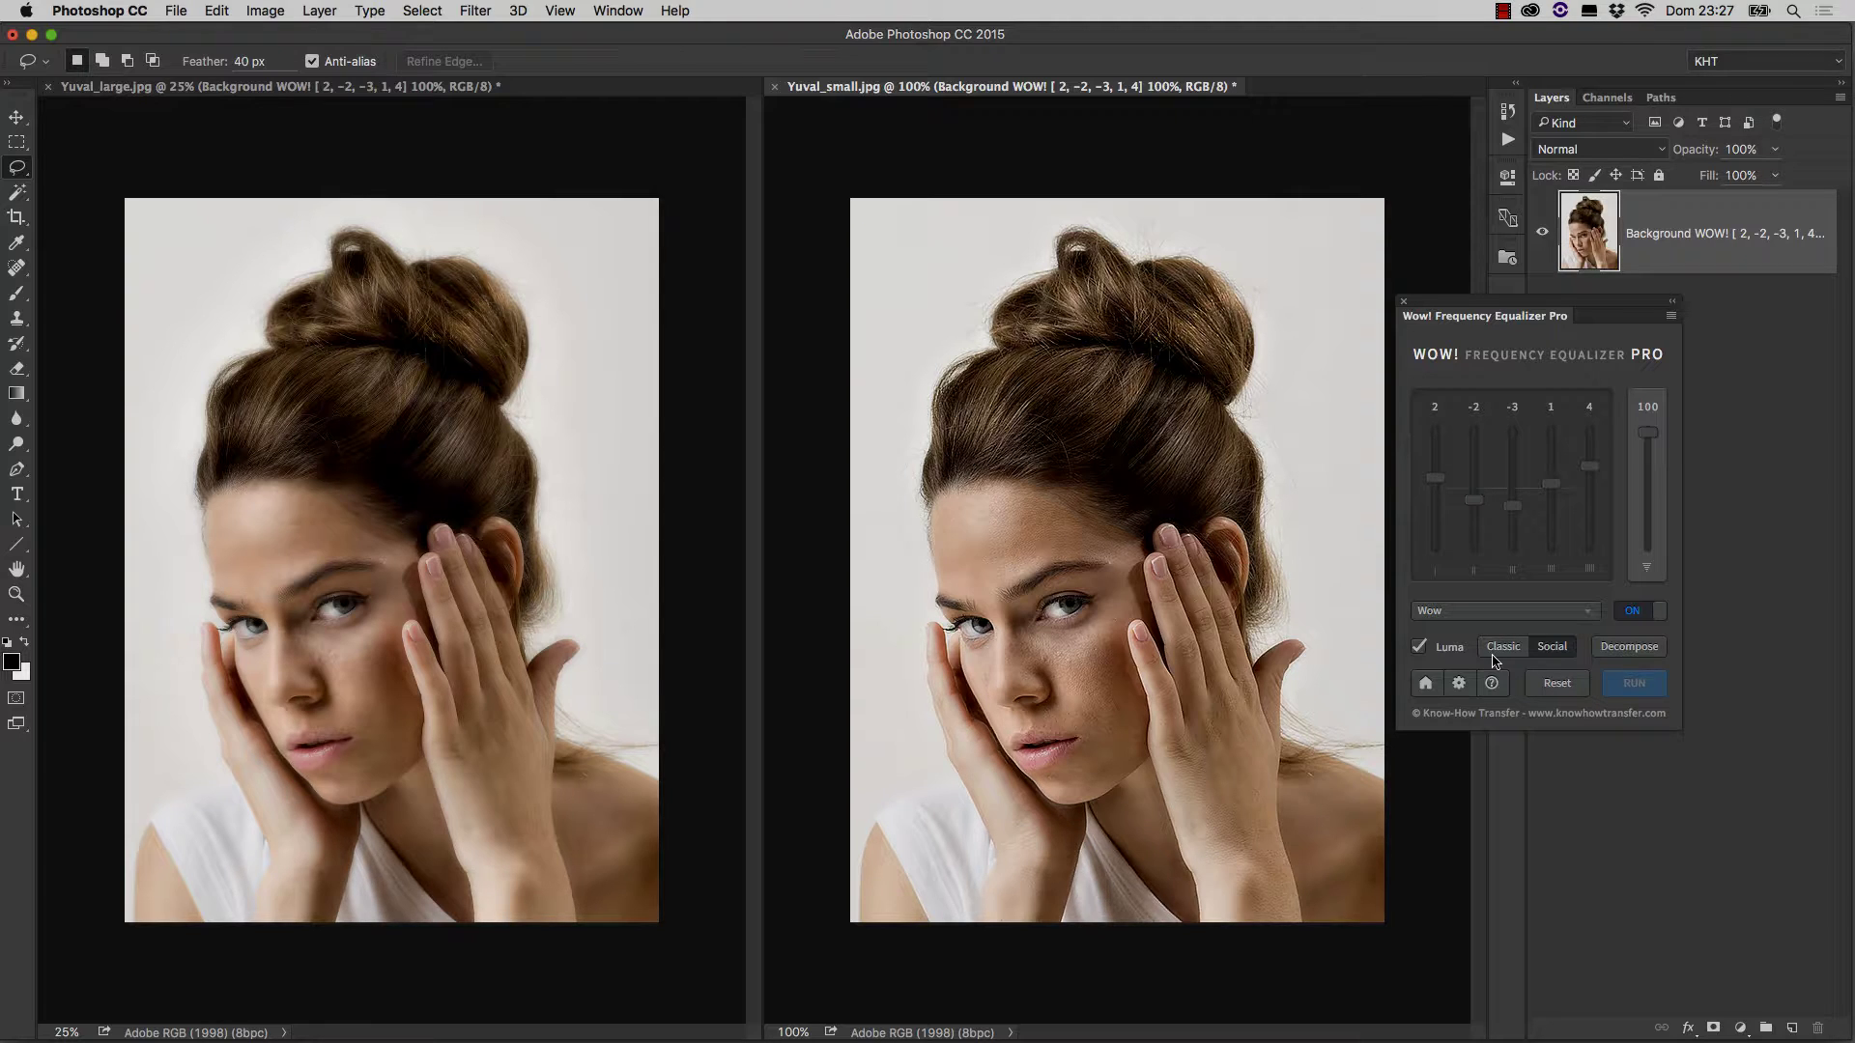
- Close Yuval_small.jpg without saving and reset the equalizer sliders to zero
click(775, 87)
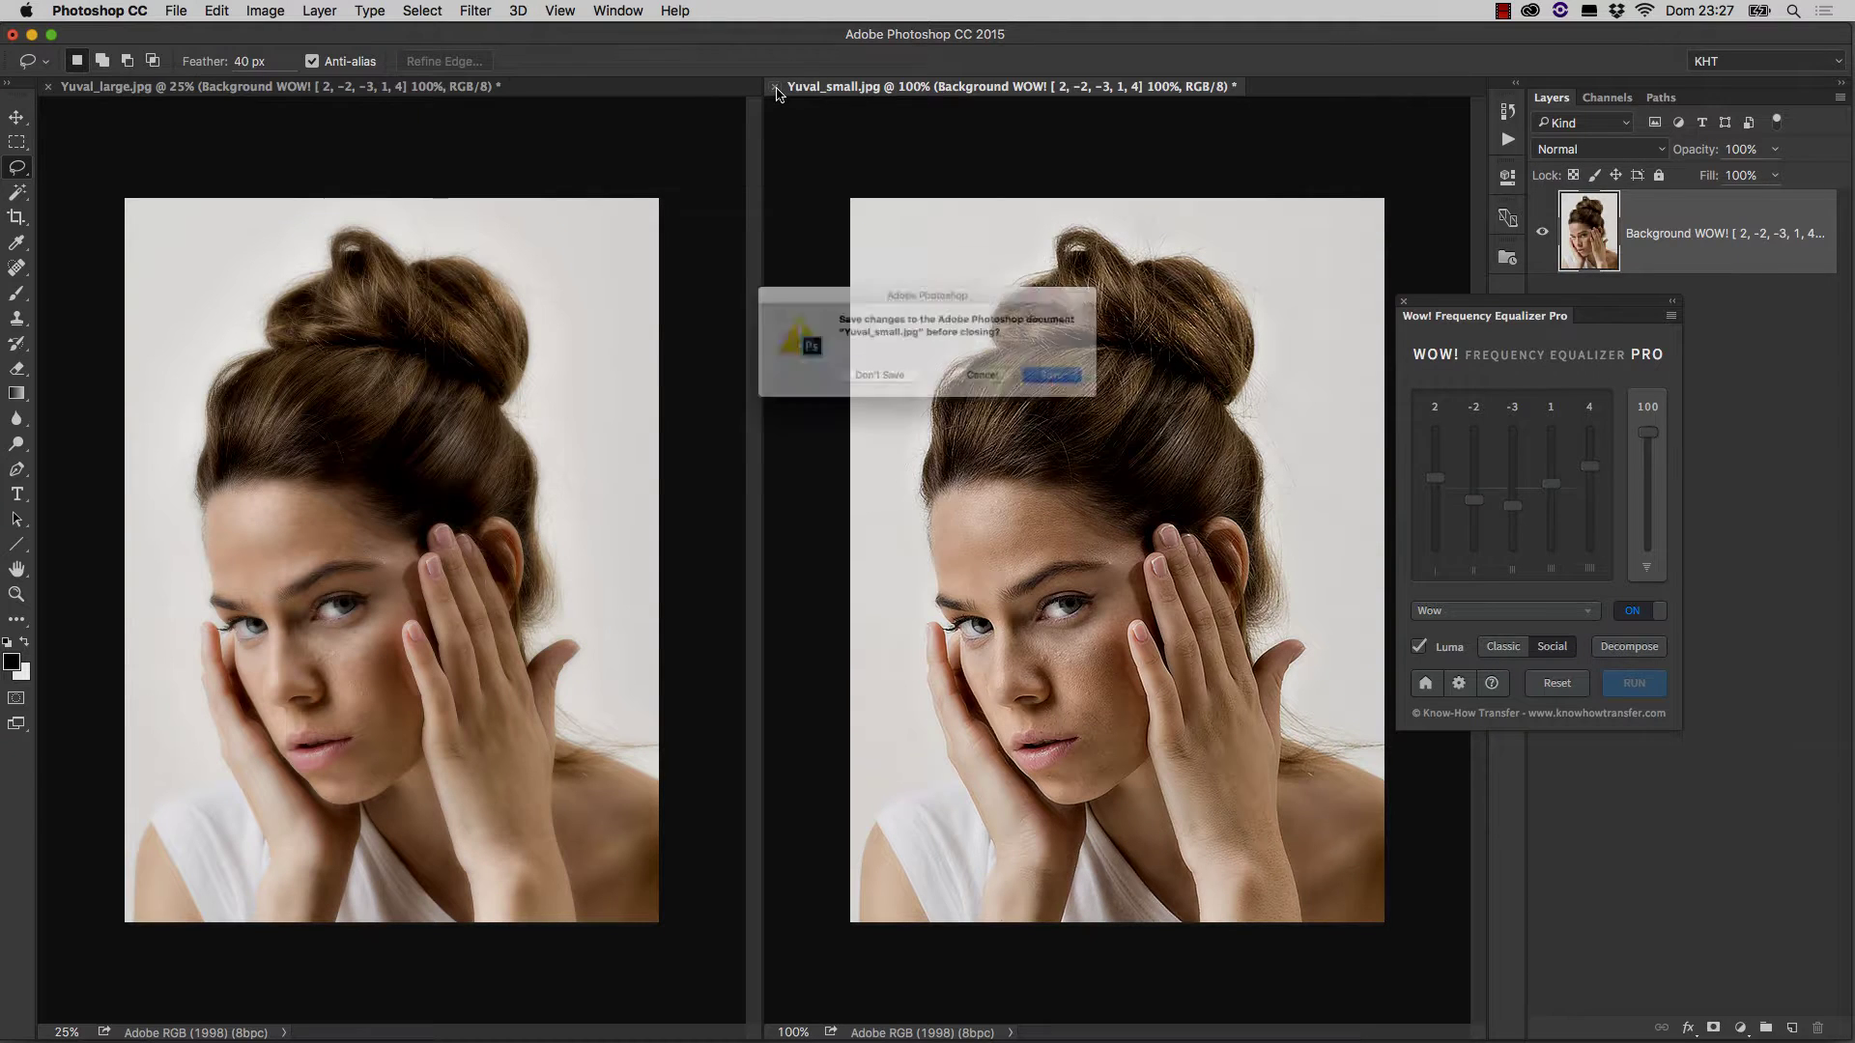
click(875, 387)
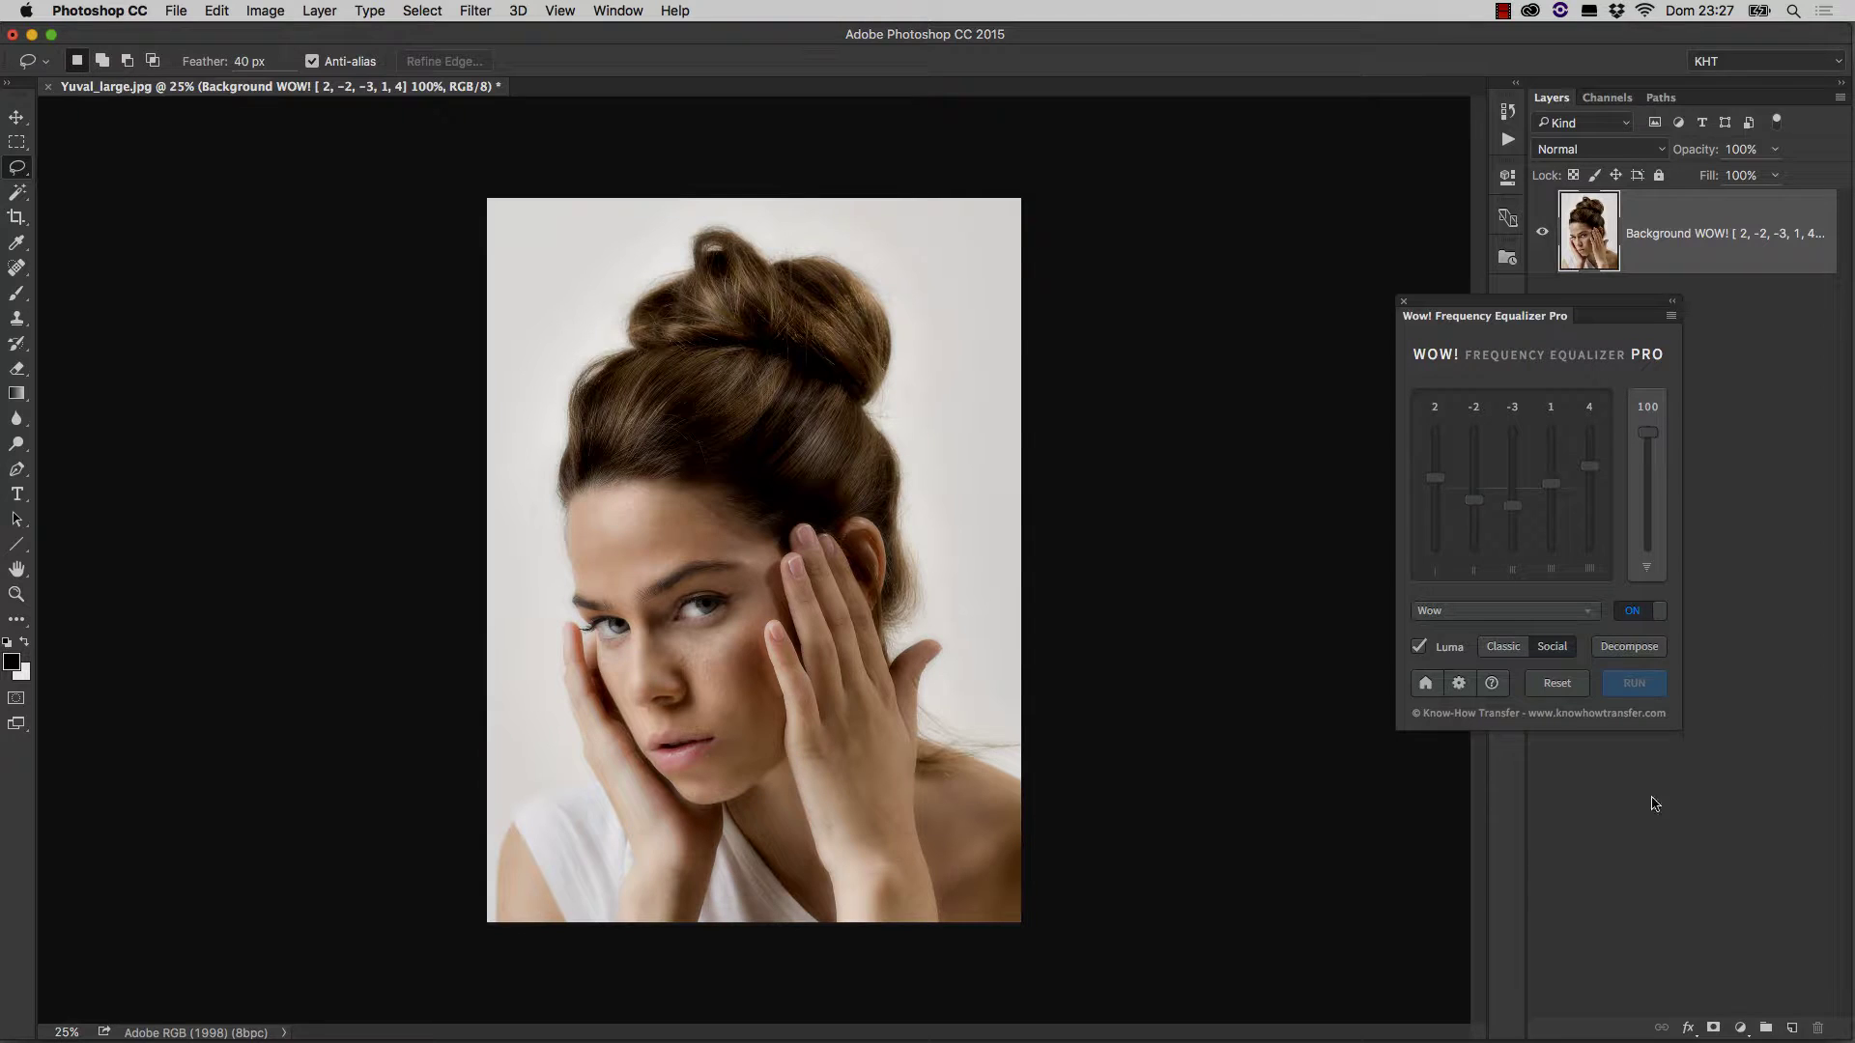
click(1557, 684)
- Revert Yuval_large.jpg to its original state via History and duplicate the Background layer
click(1506, 111)
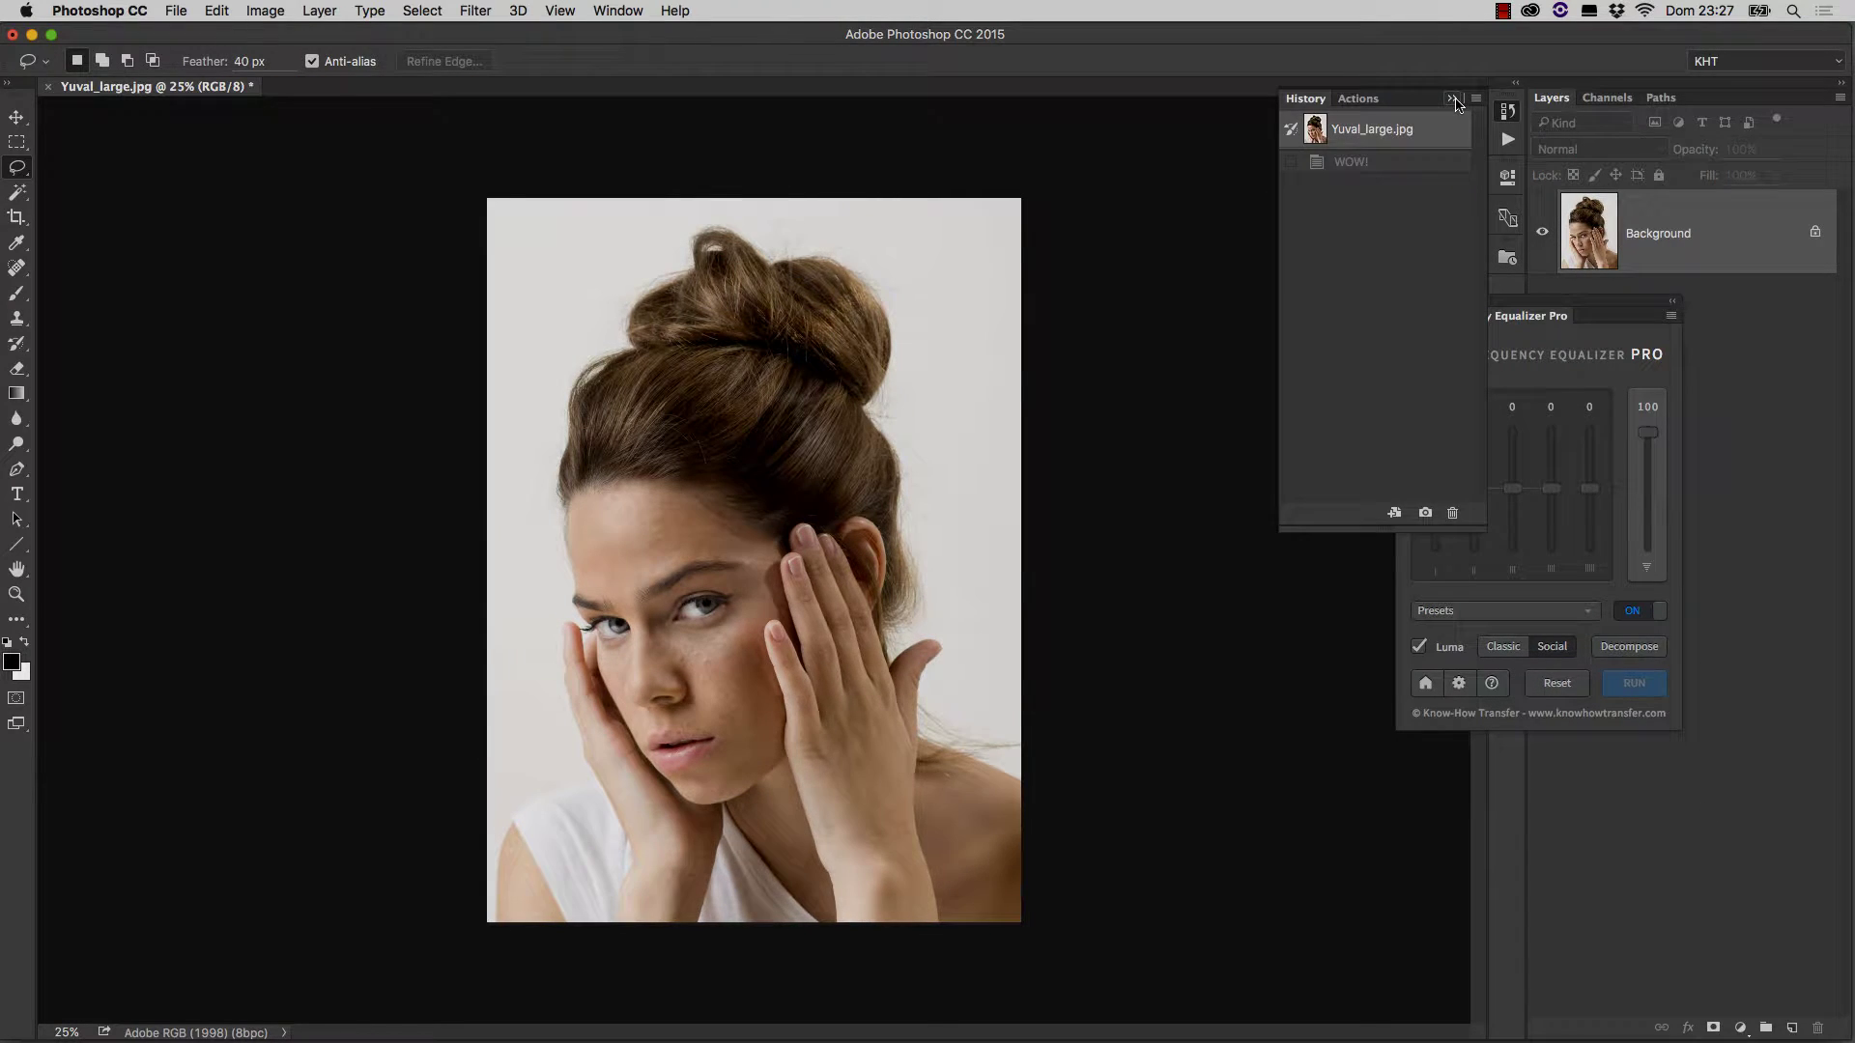
click(1454, 100)
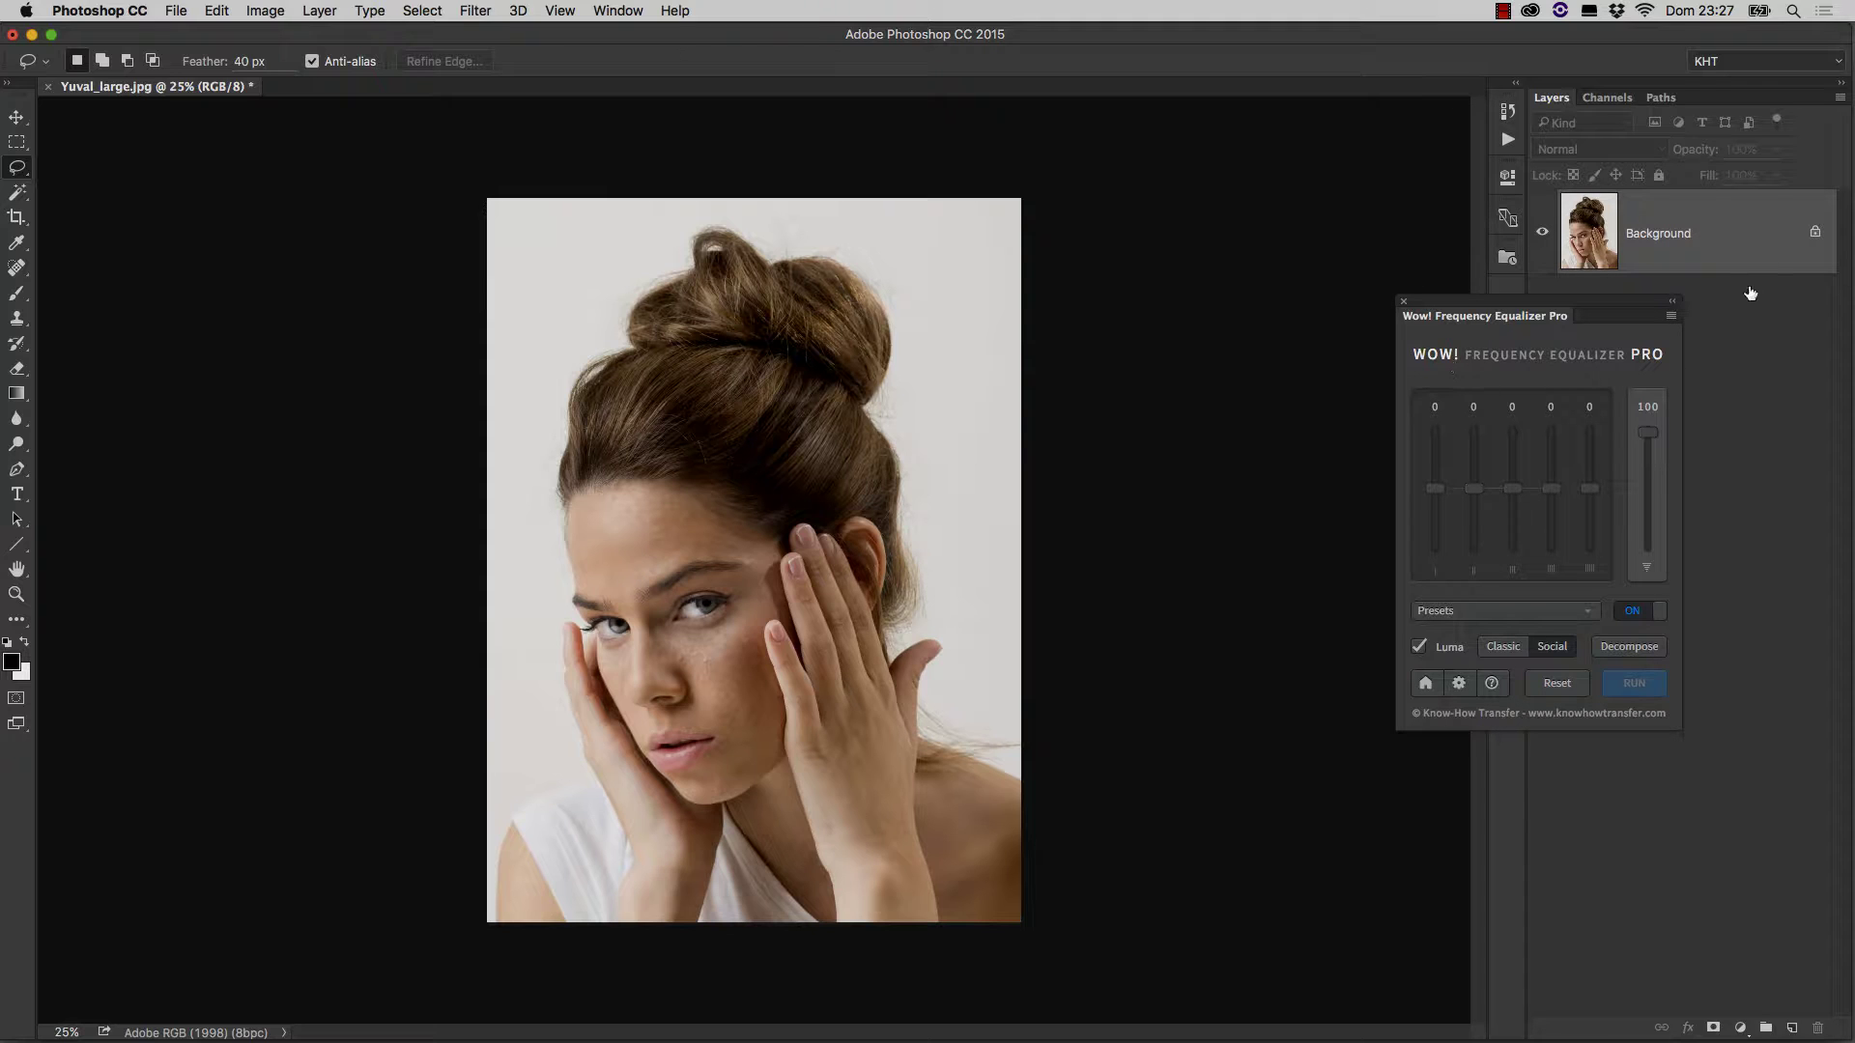
drag(1756, 237, 1793, 1027)
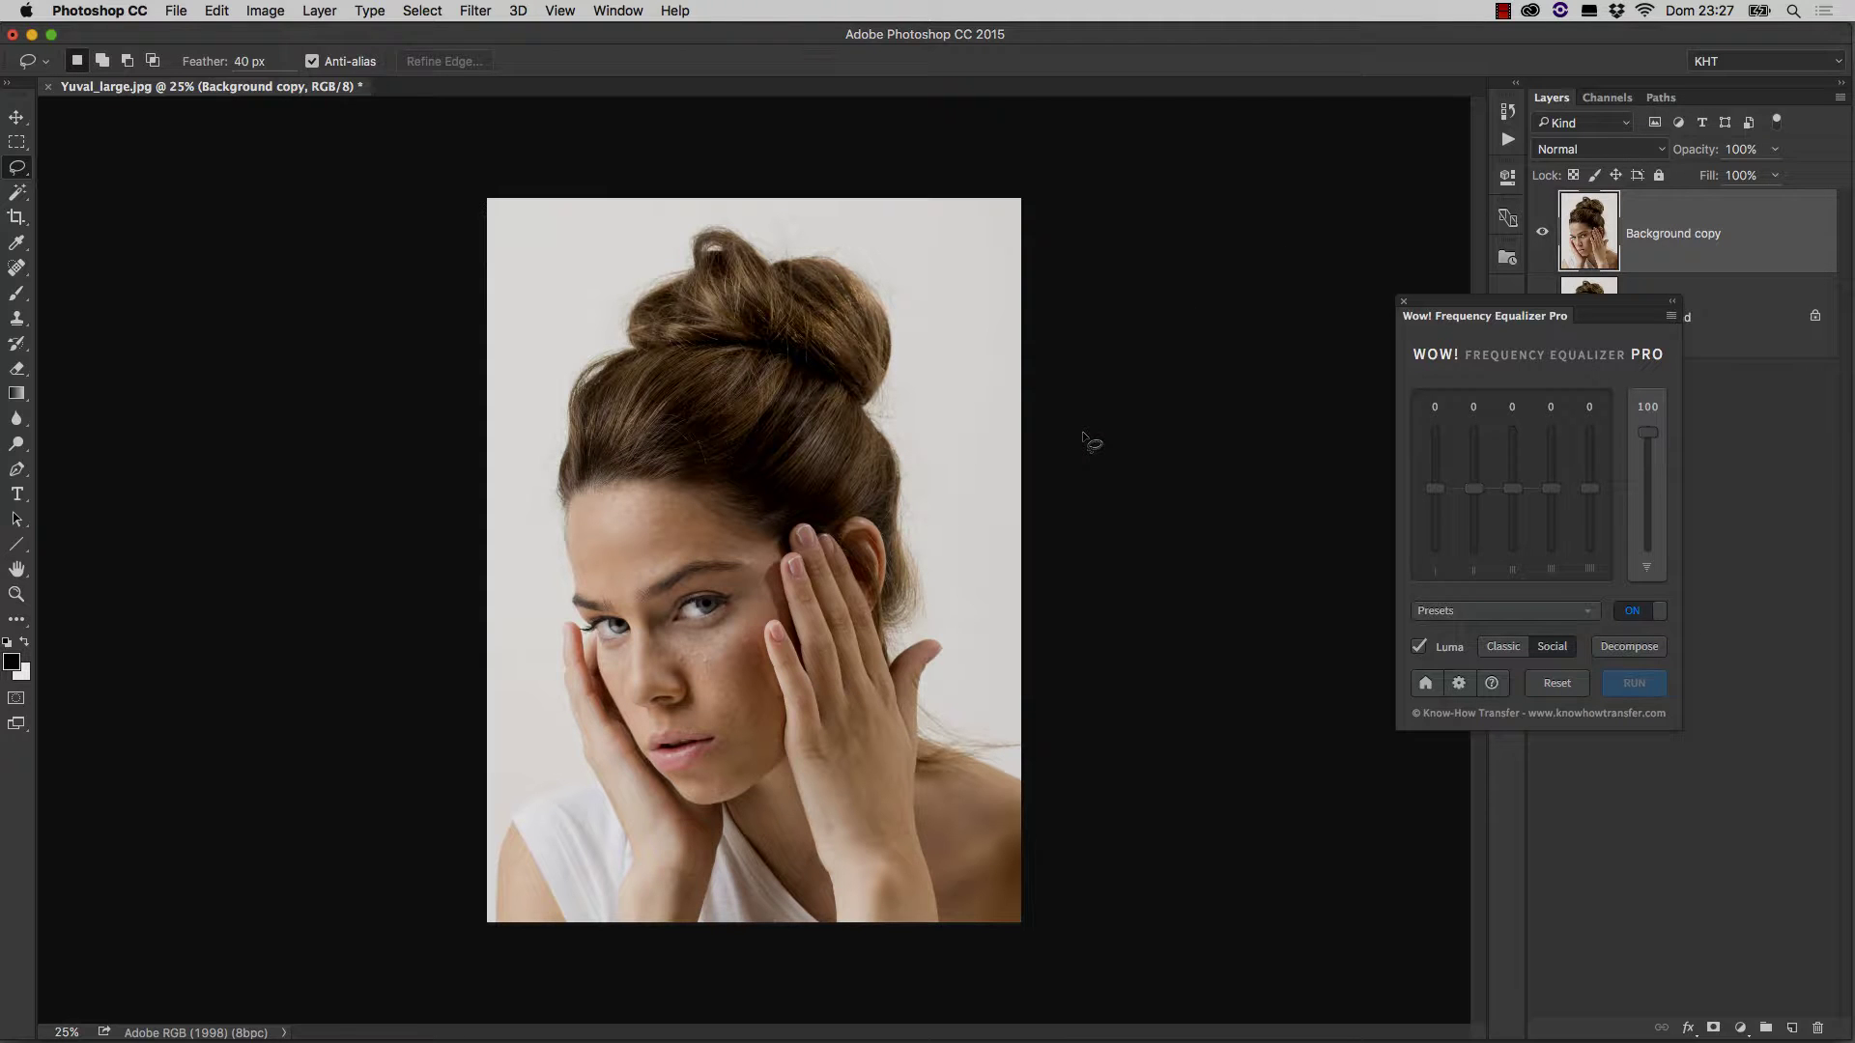
- Run a zero-setting Classic equalizer pass on Background copy, viewing the face at 66.67%
key(super+plus)
key(super+plus)
key(super+plus)
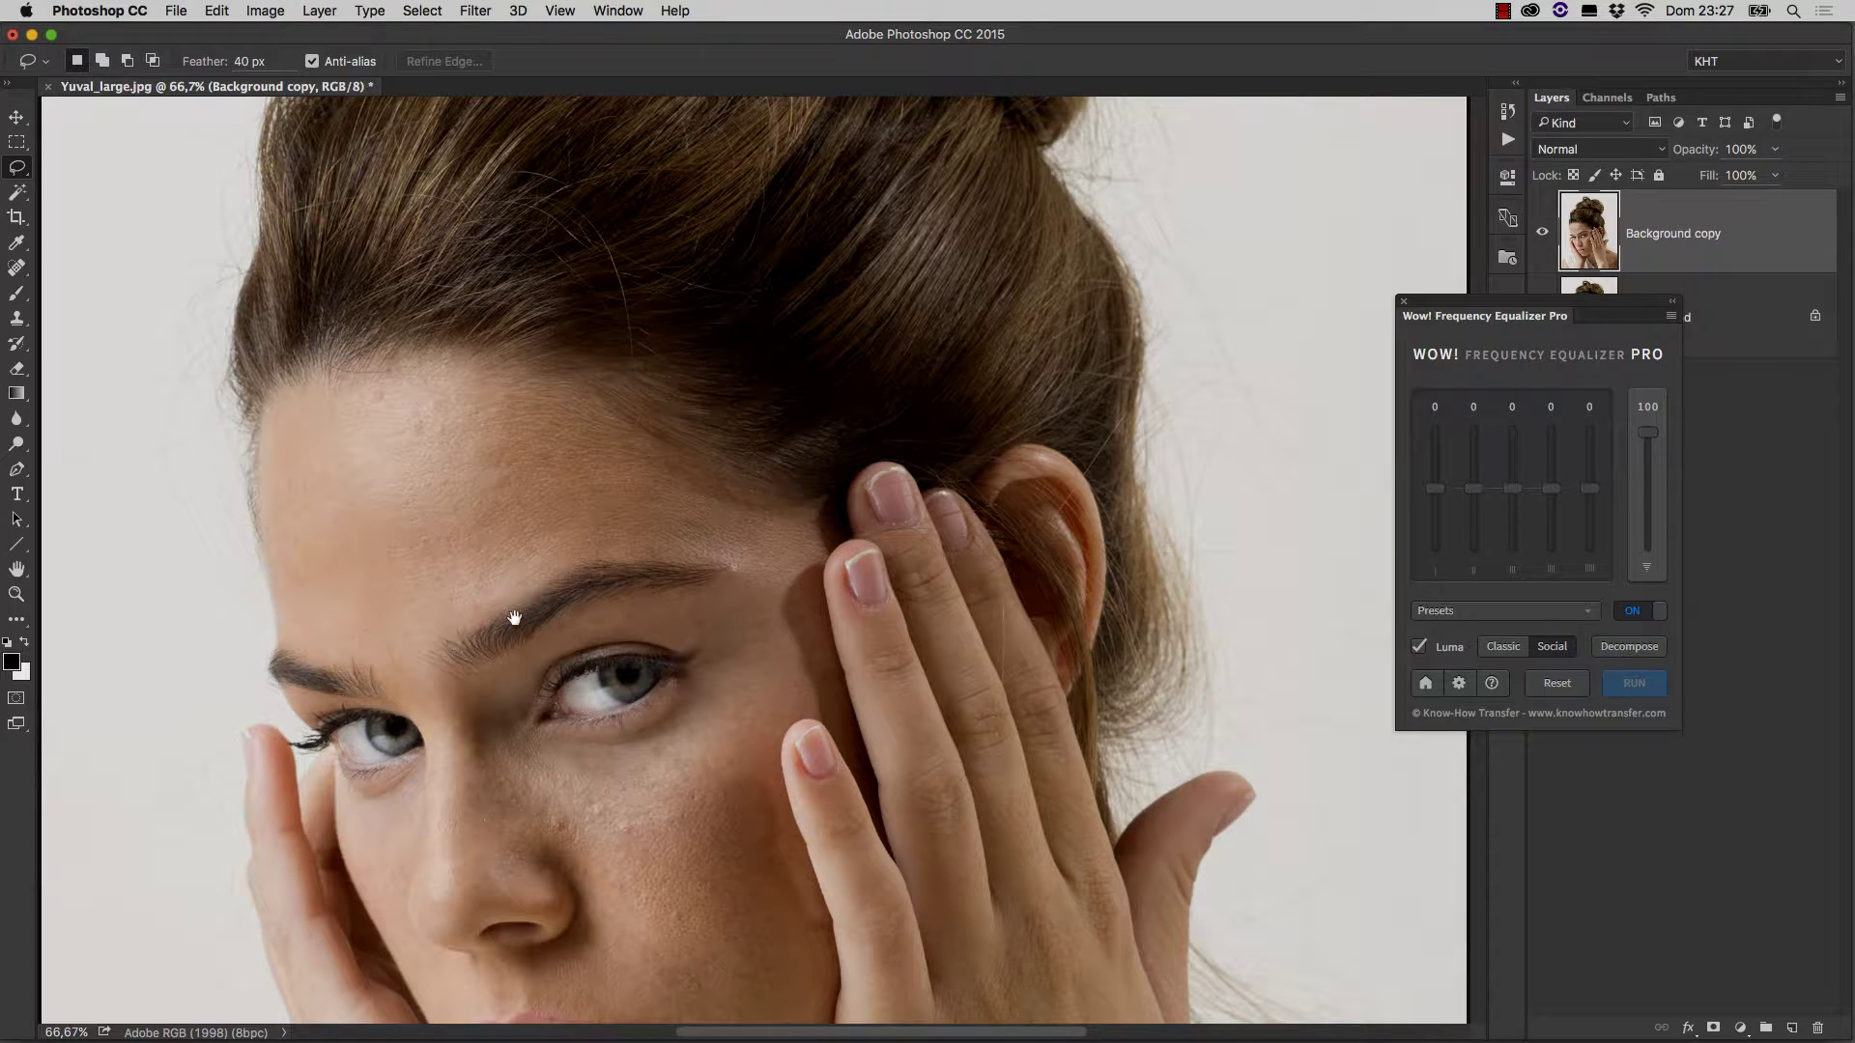
drag(497, 613, 542, 465)
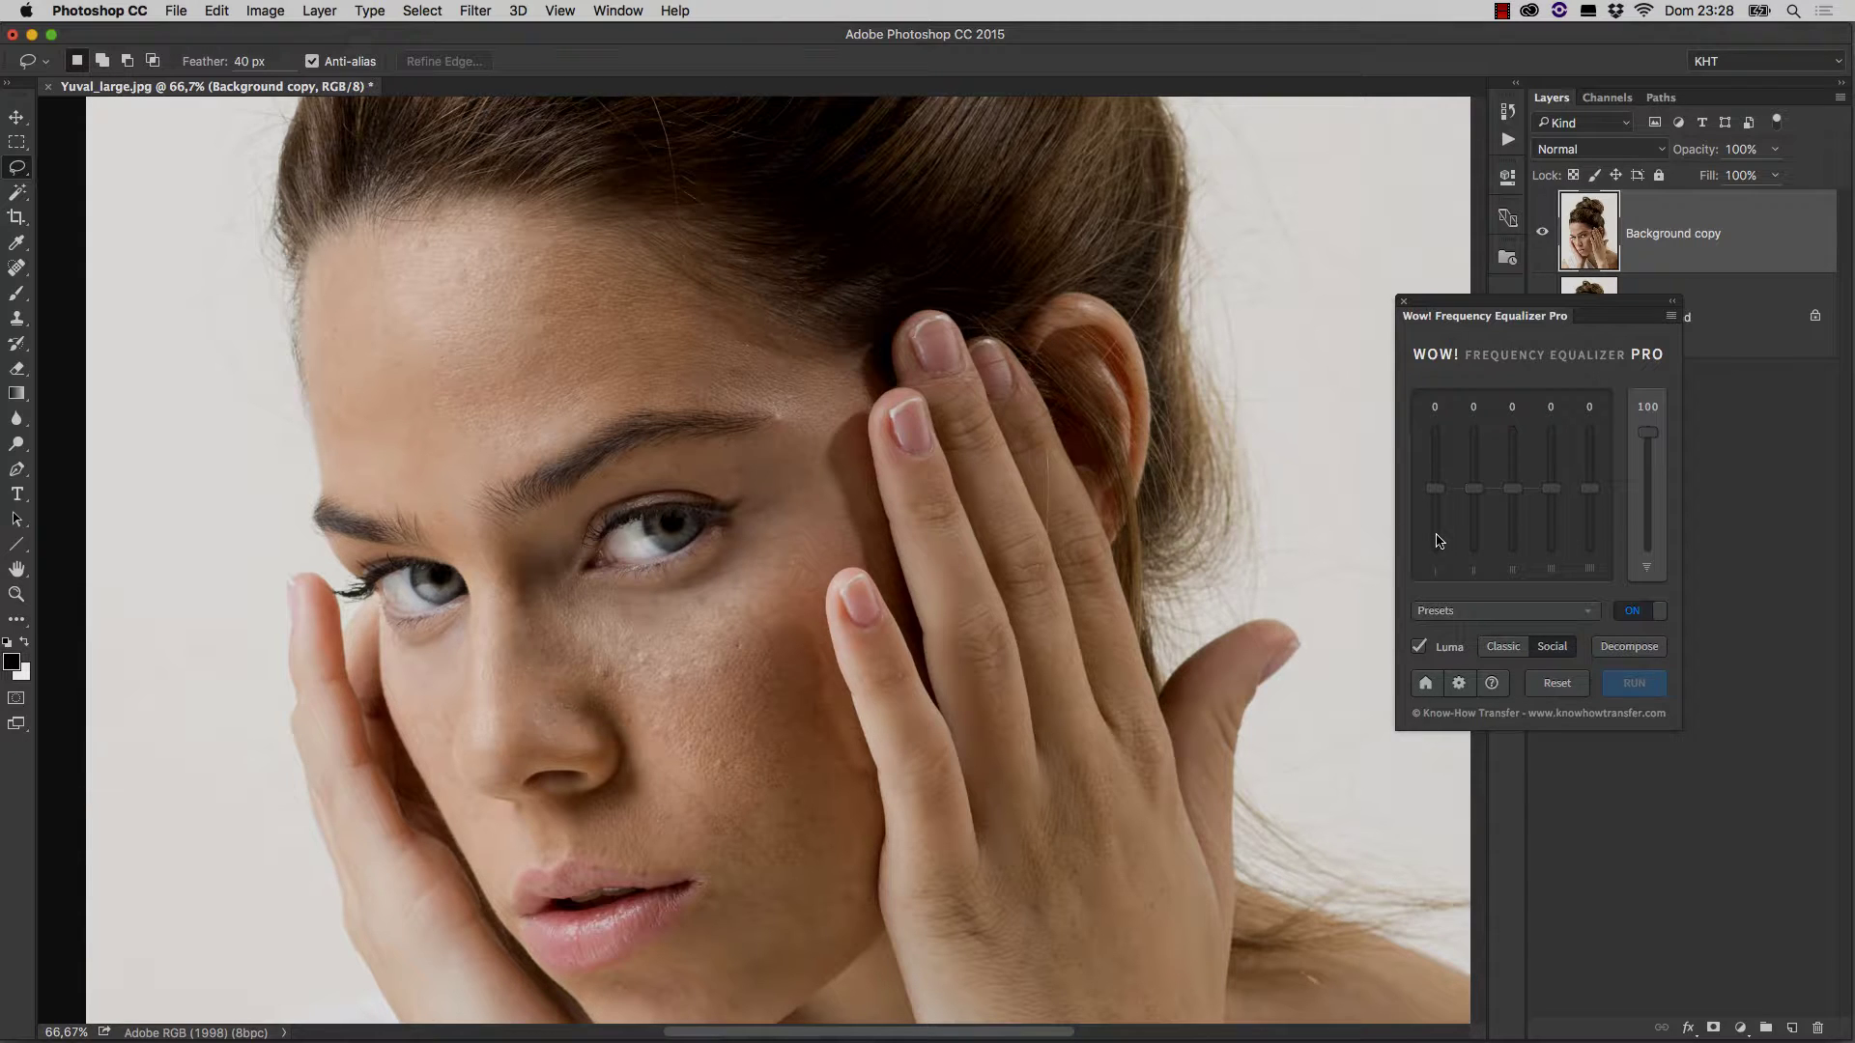
click(1504, 647)
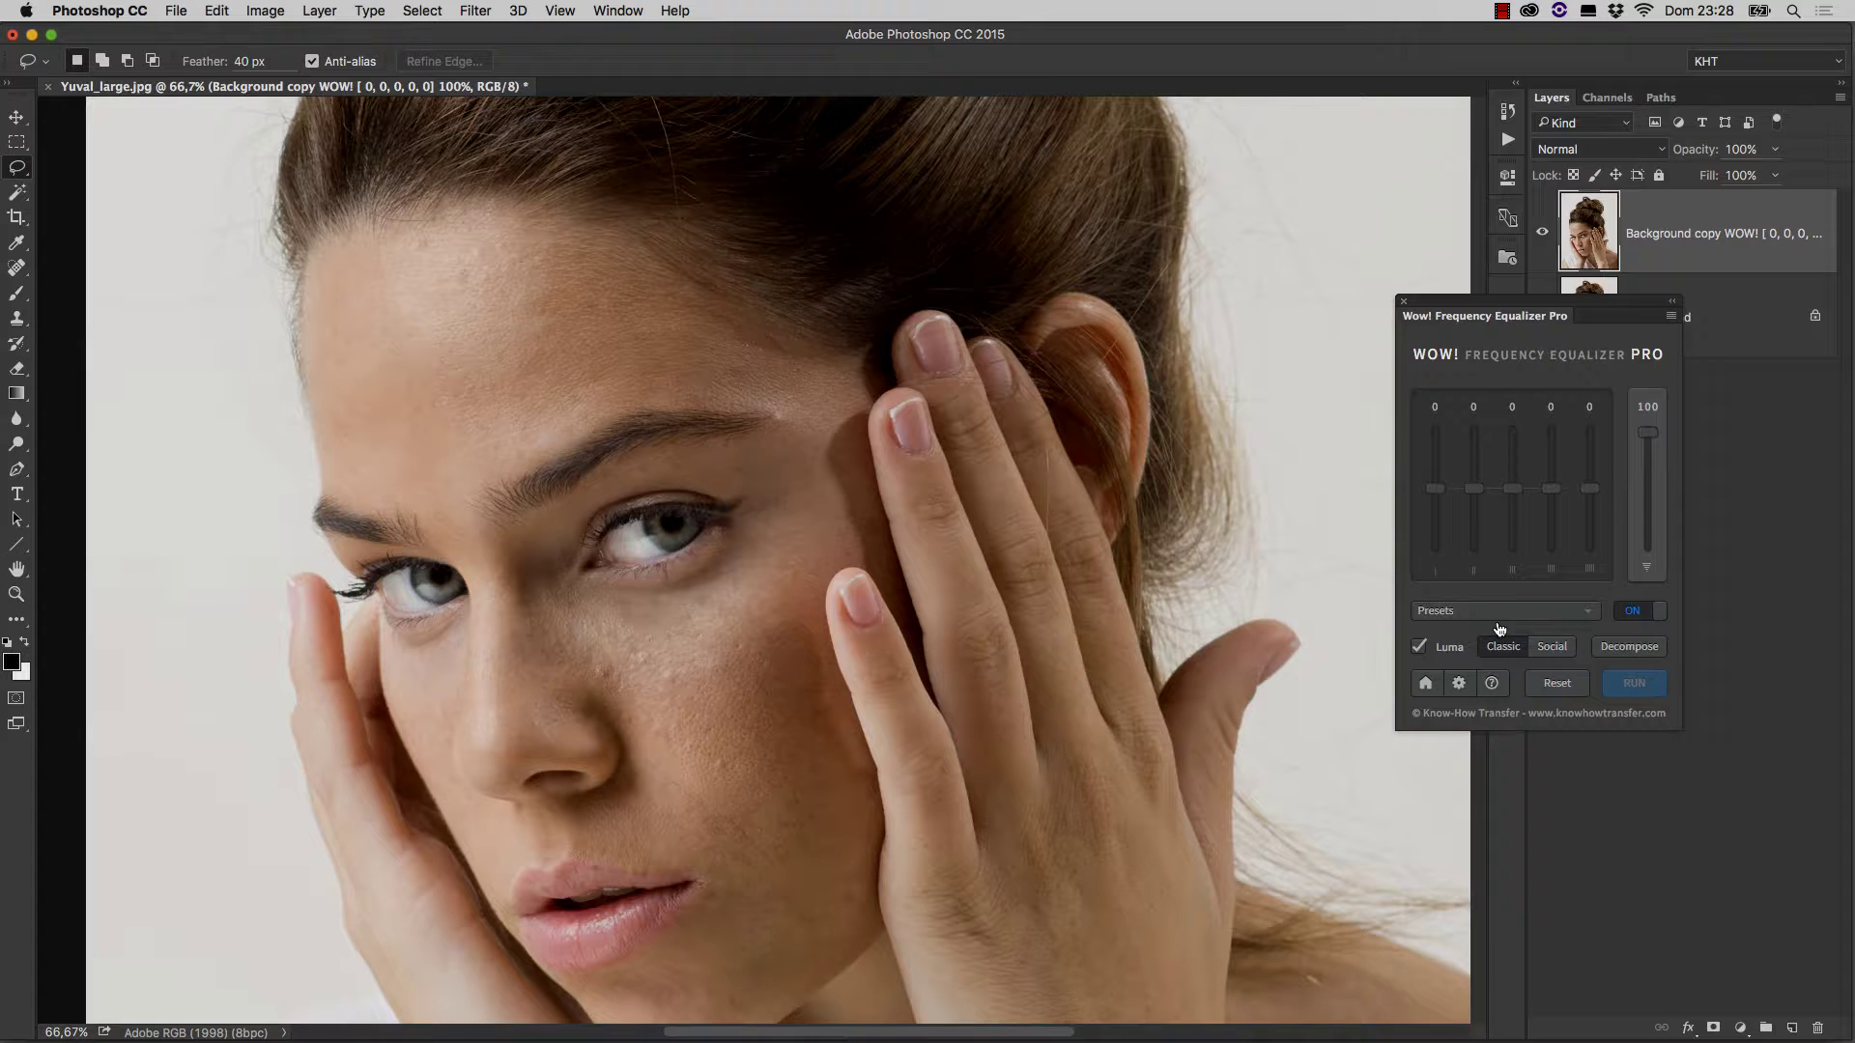
- Apply the Wow preset (2, -2, -3, 1, 4) to Background copy, replacing a briefly tried Skin preset
click(1497, 610)
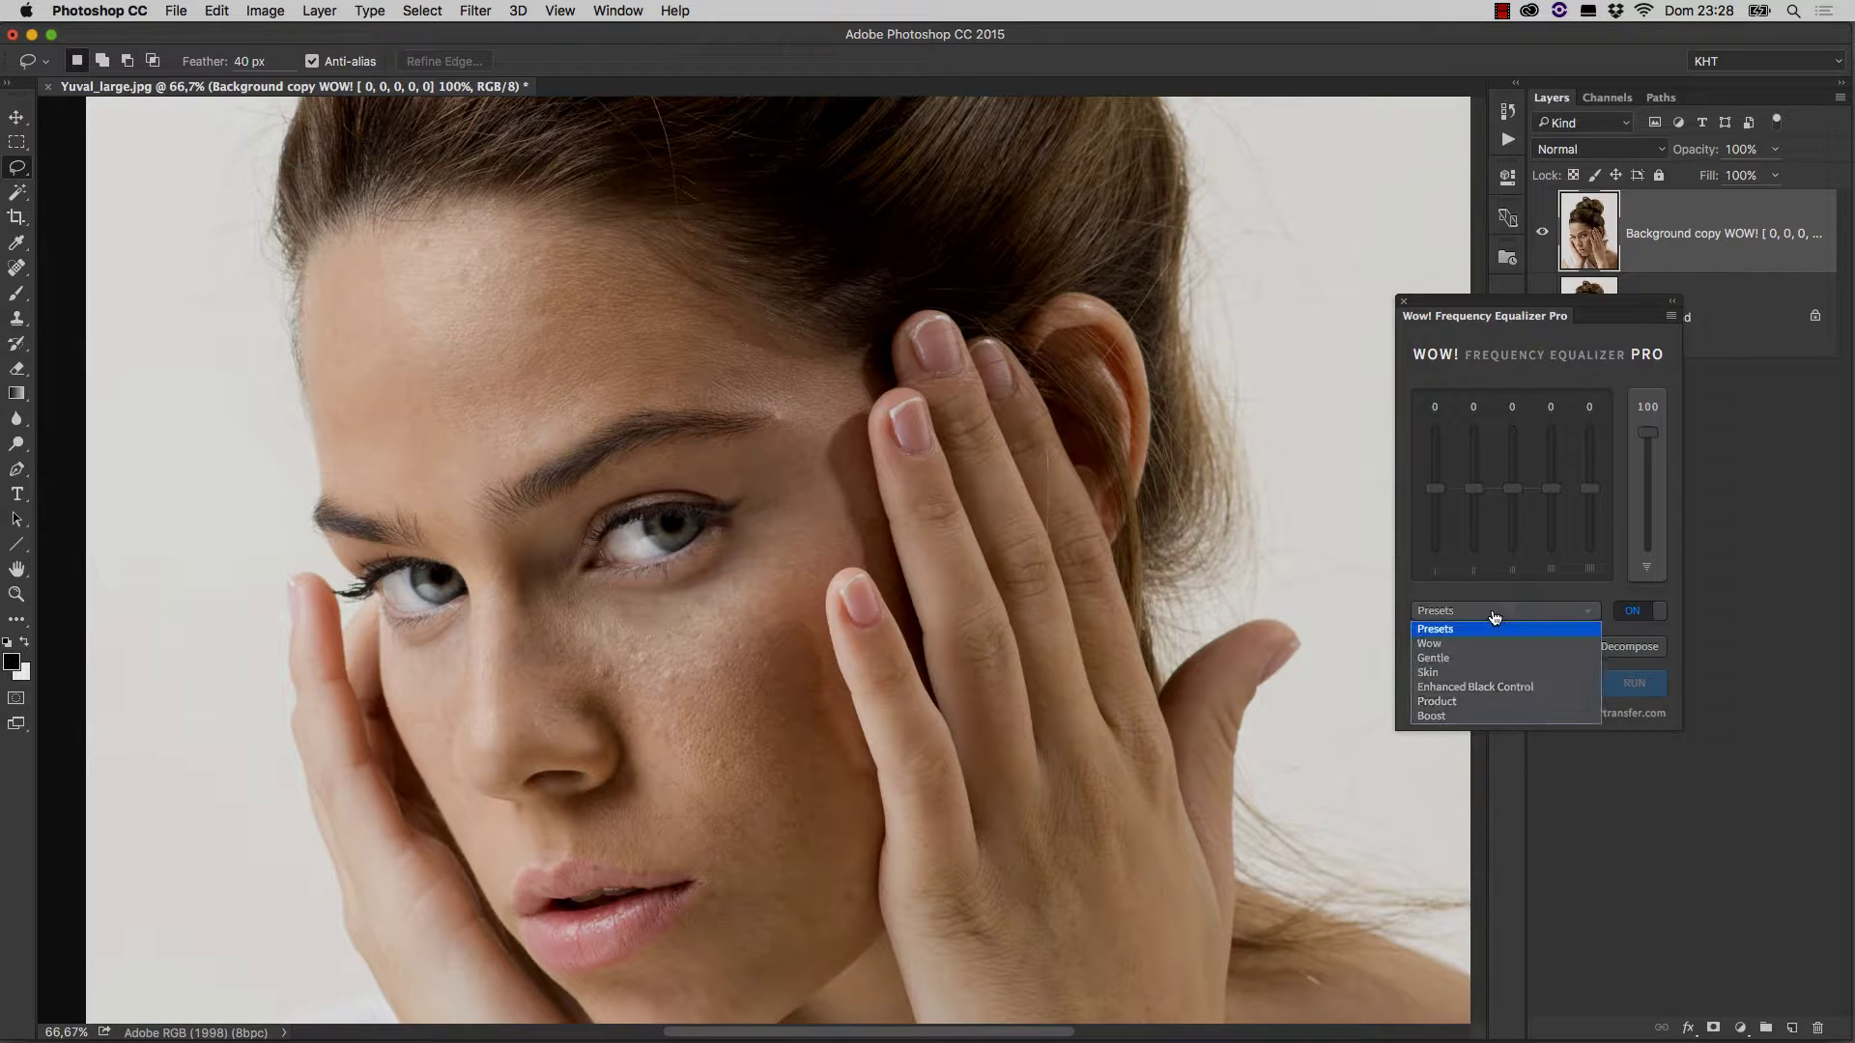
click(1489, 674)
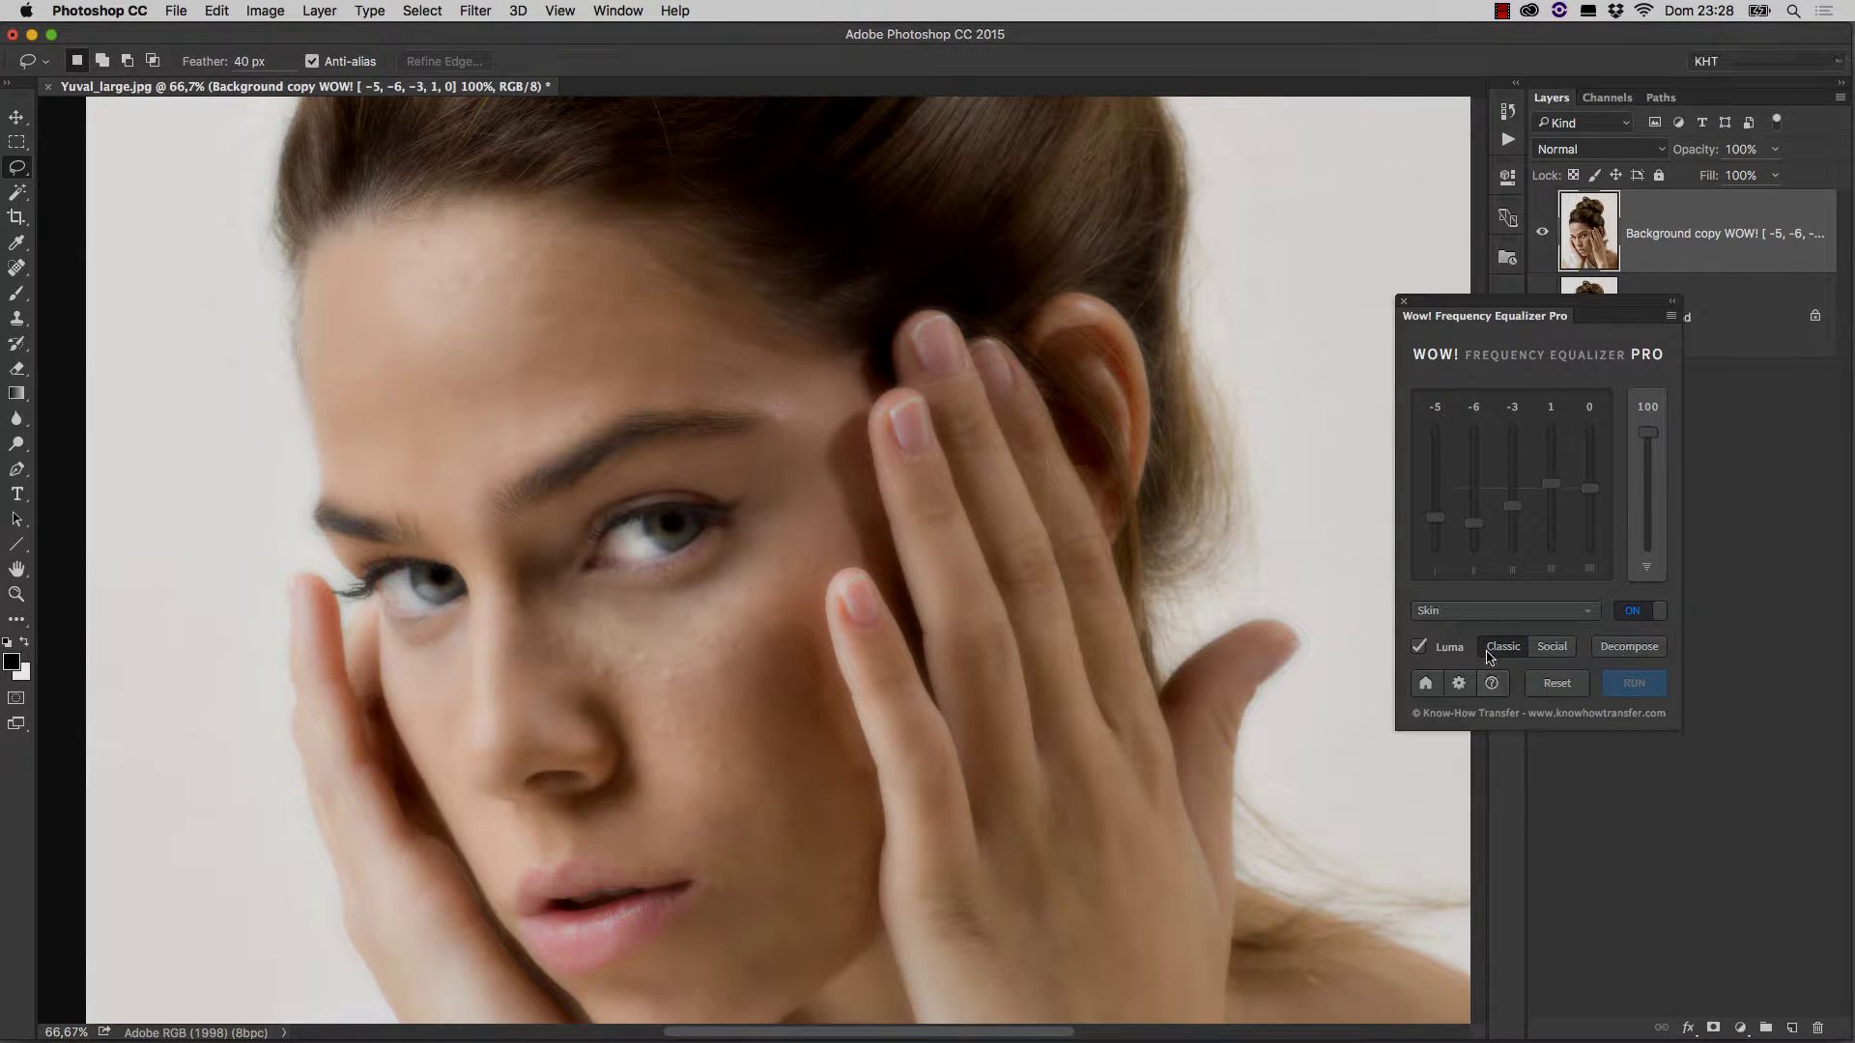
click(1485, 616)
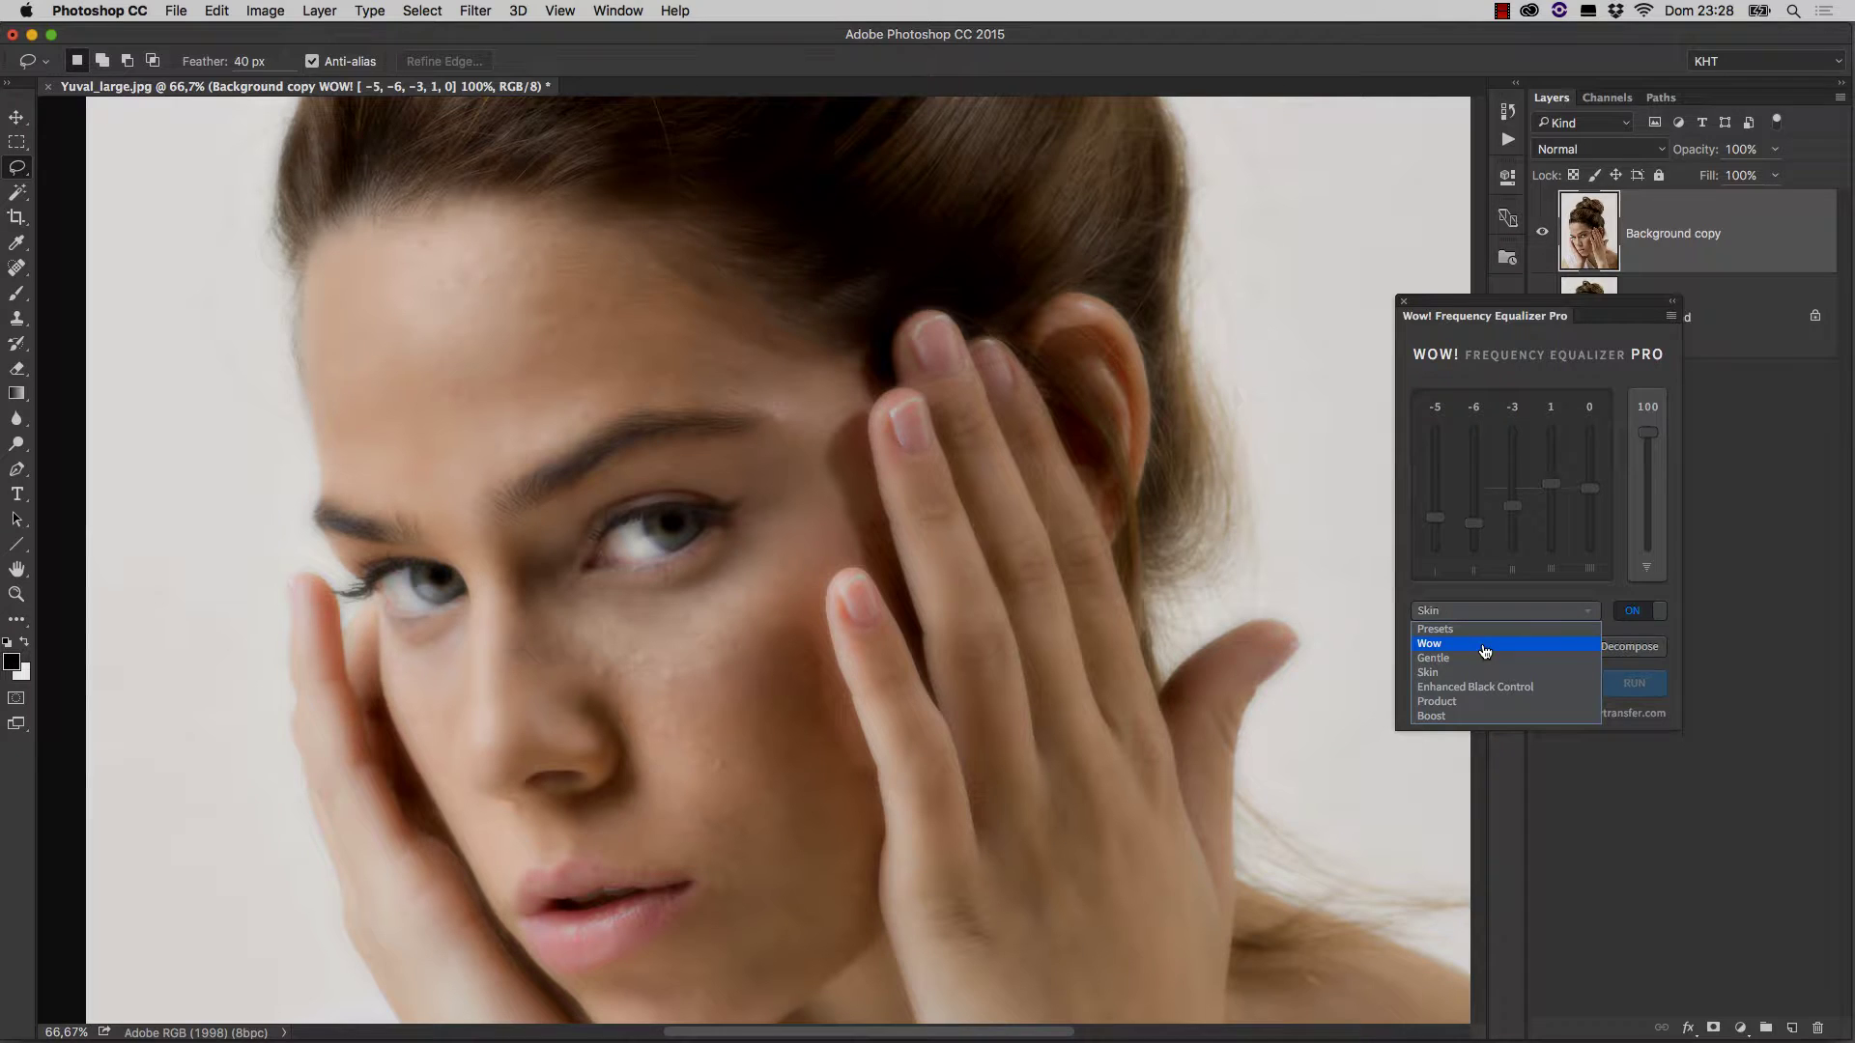
click(1485, 644)
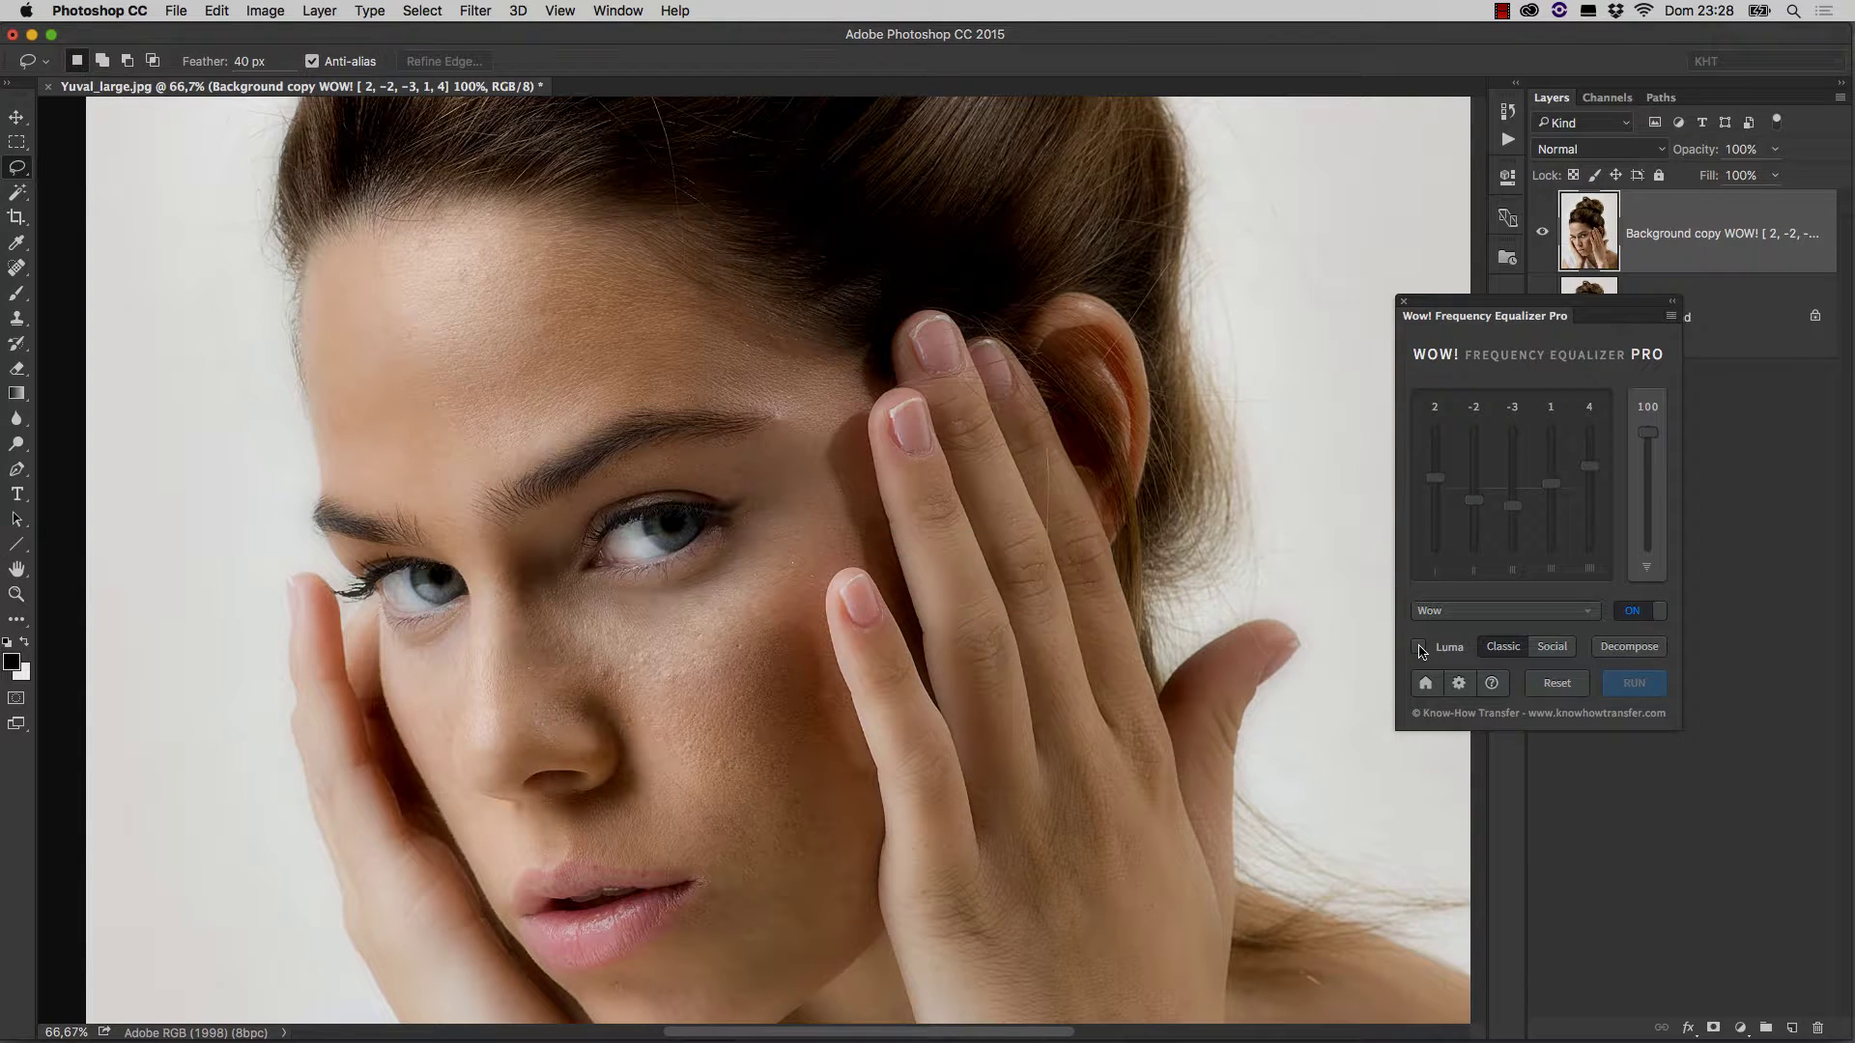
- Toggle the Luma-only option on and off, re-running the Wow equalization each time
click(1419, 647)
click(1419, 647)
click(1419, 647)
- Move the equalizer panel off the layer list and re-apply Wow with Luma-only unchecked
drag(1521, 313, 1270, 169)
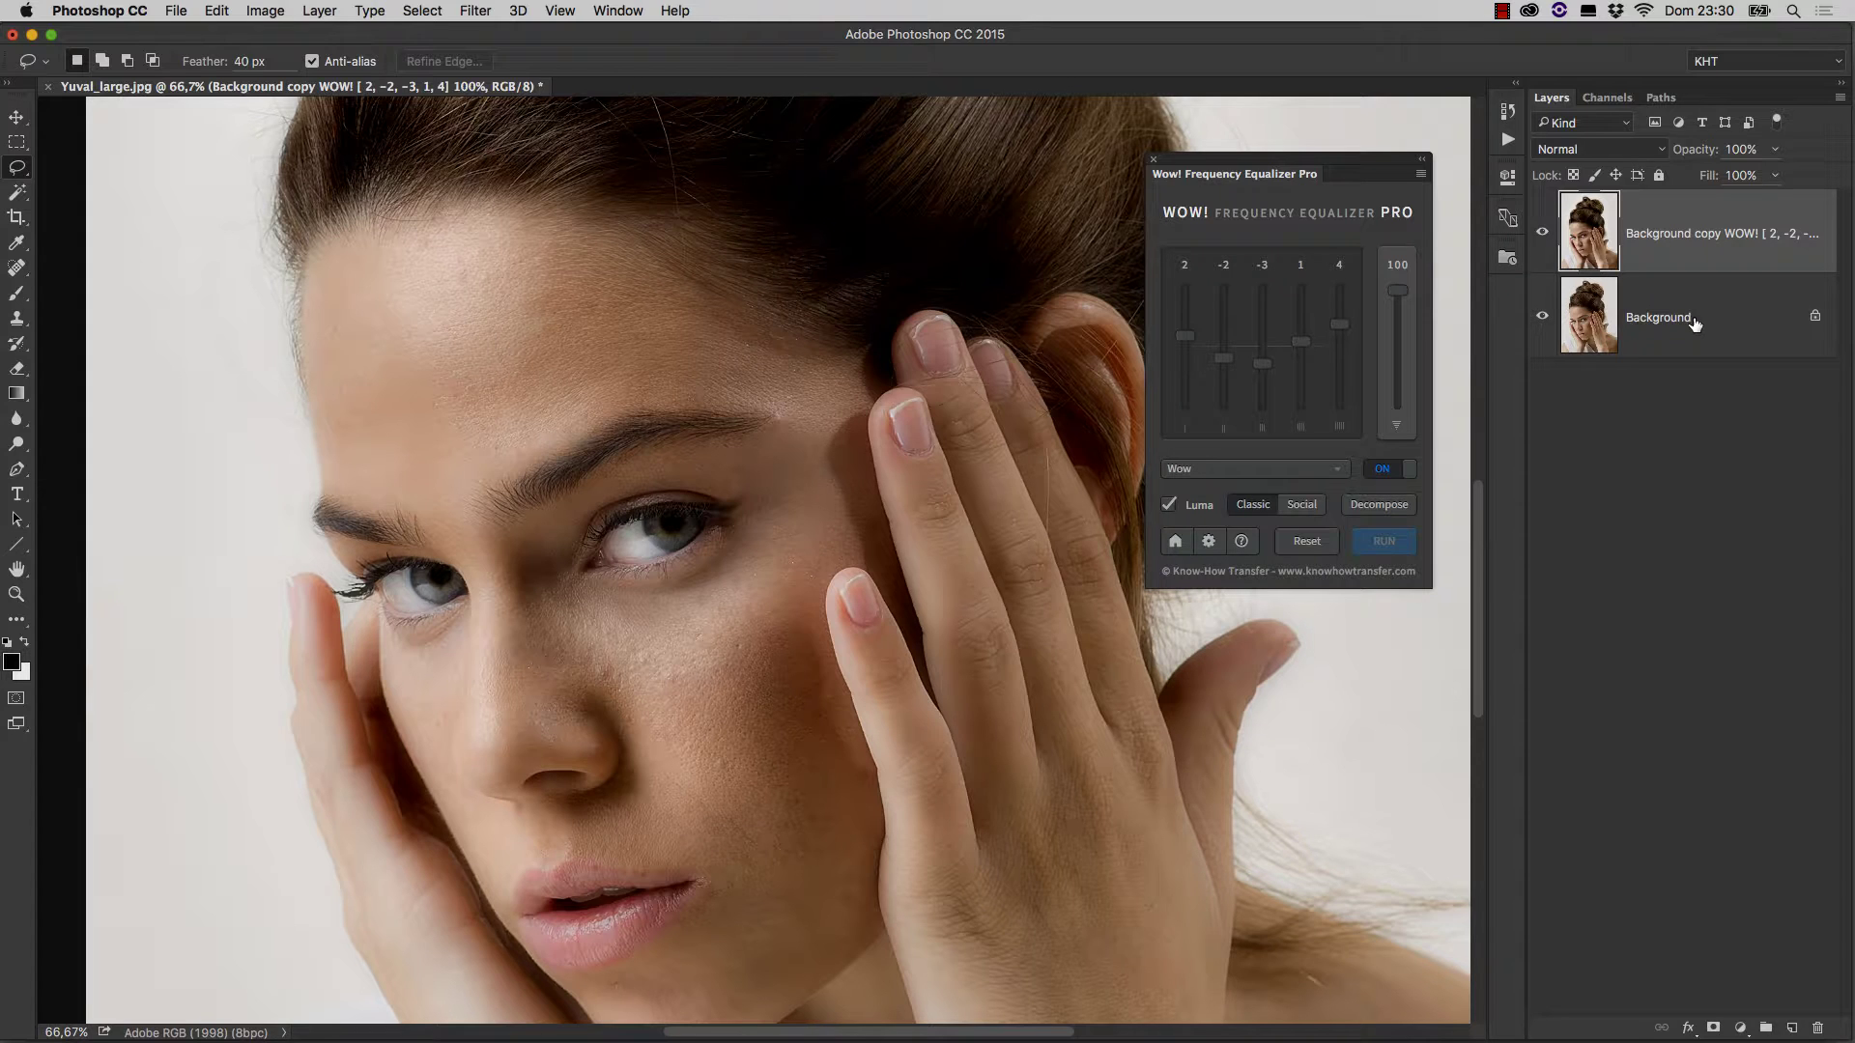
click(1169, 506)
click(1169, 506)
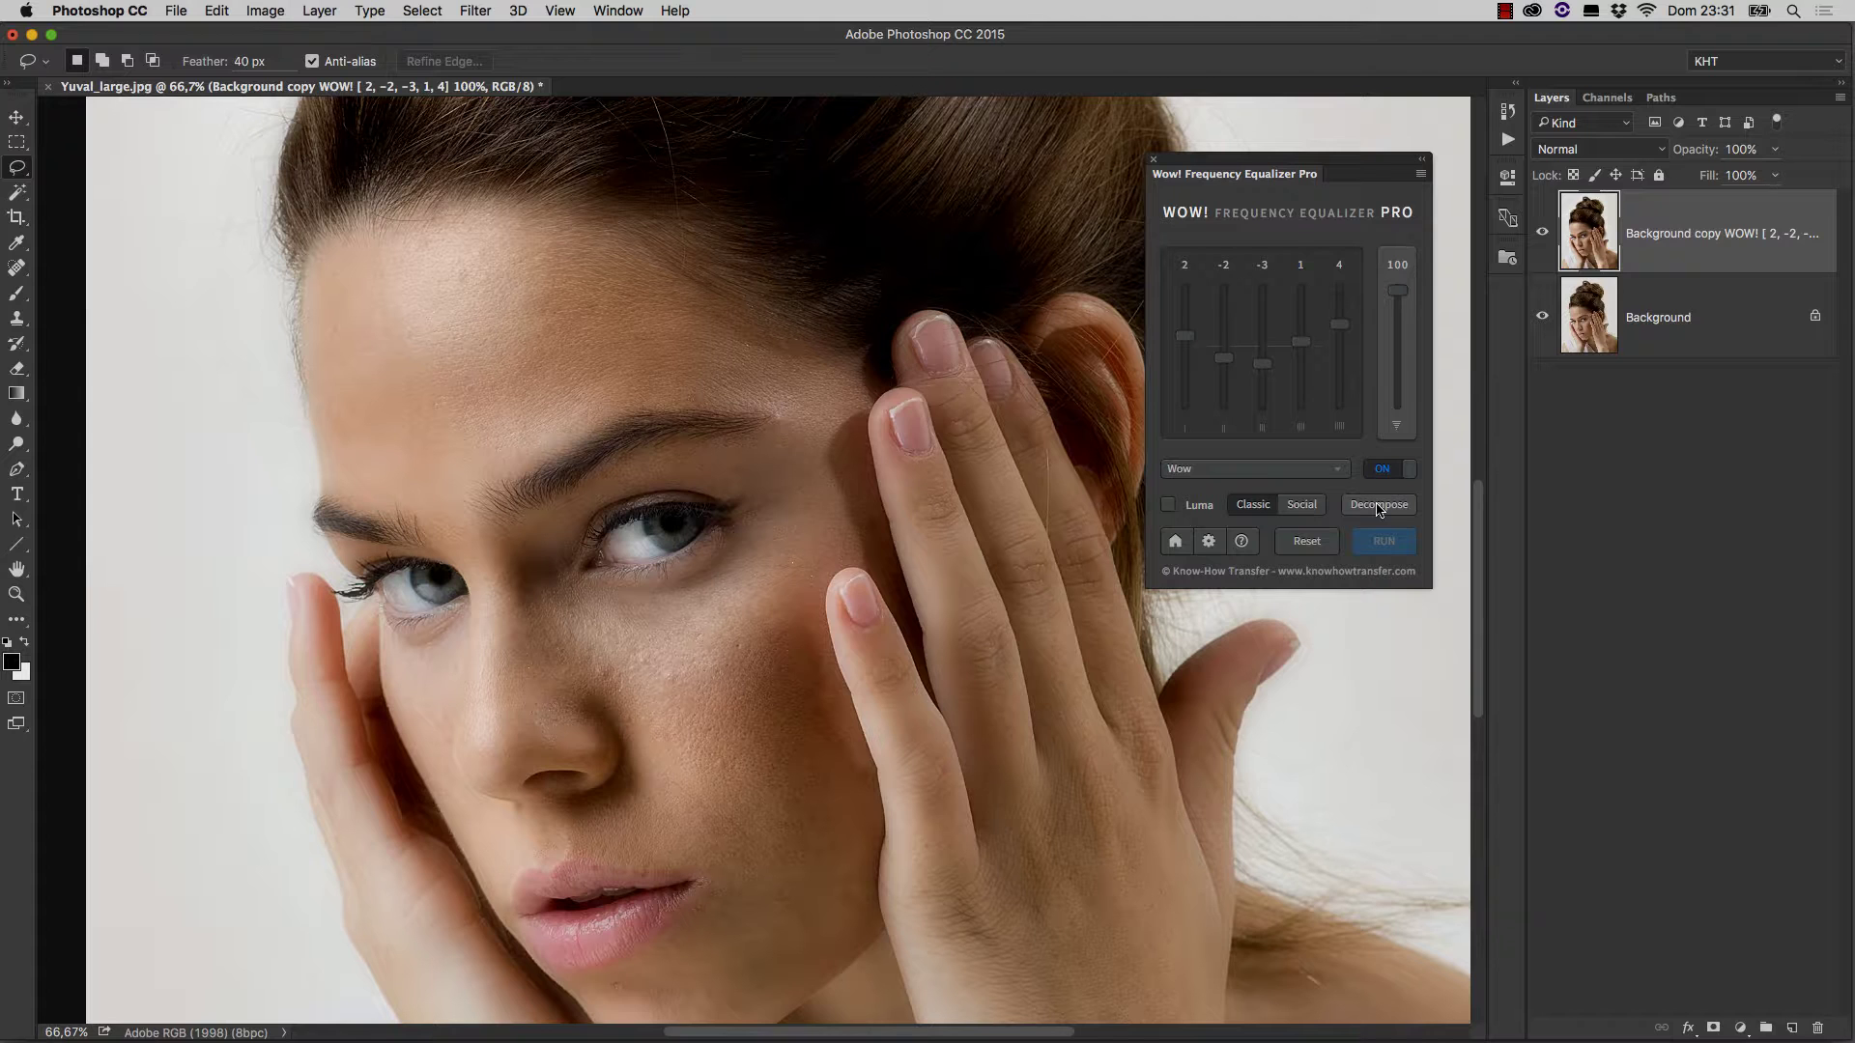
- Run Decompose in the Frequency Equalizer Pro panel to build the Decomposition layer group
click(1379, 506)
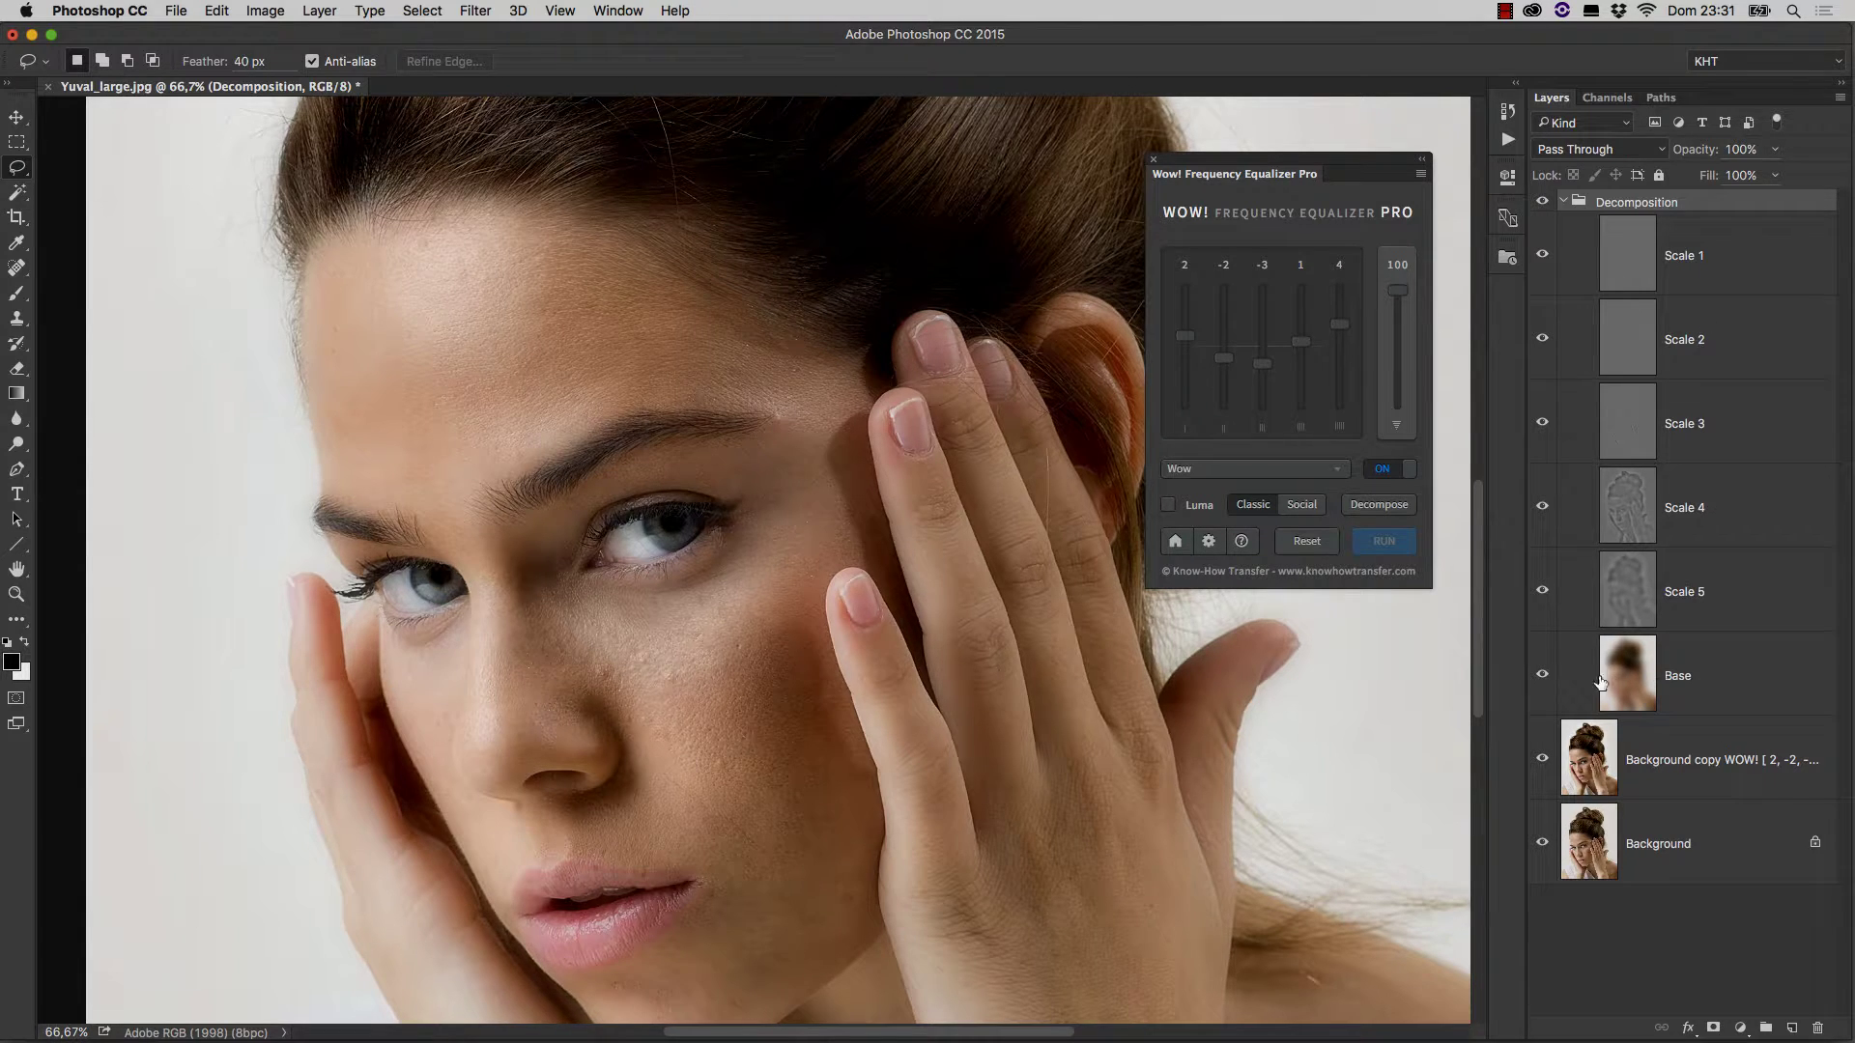
alt+click(1542, 676)
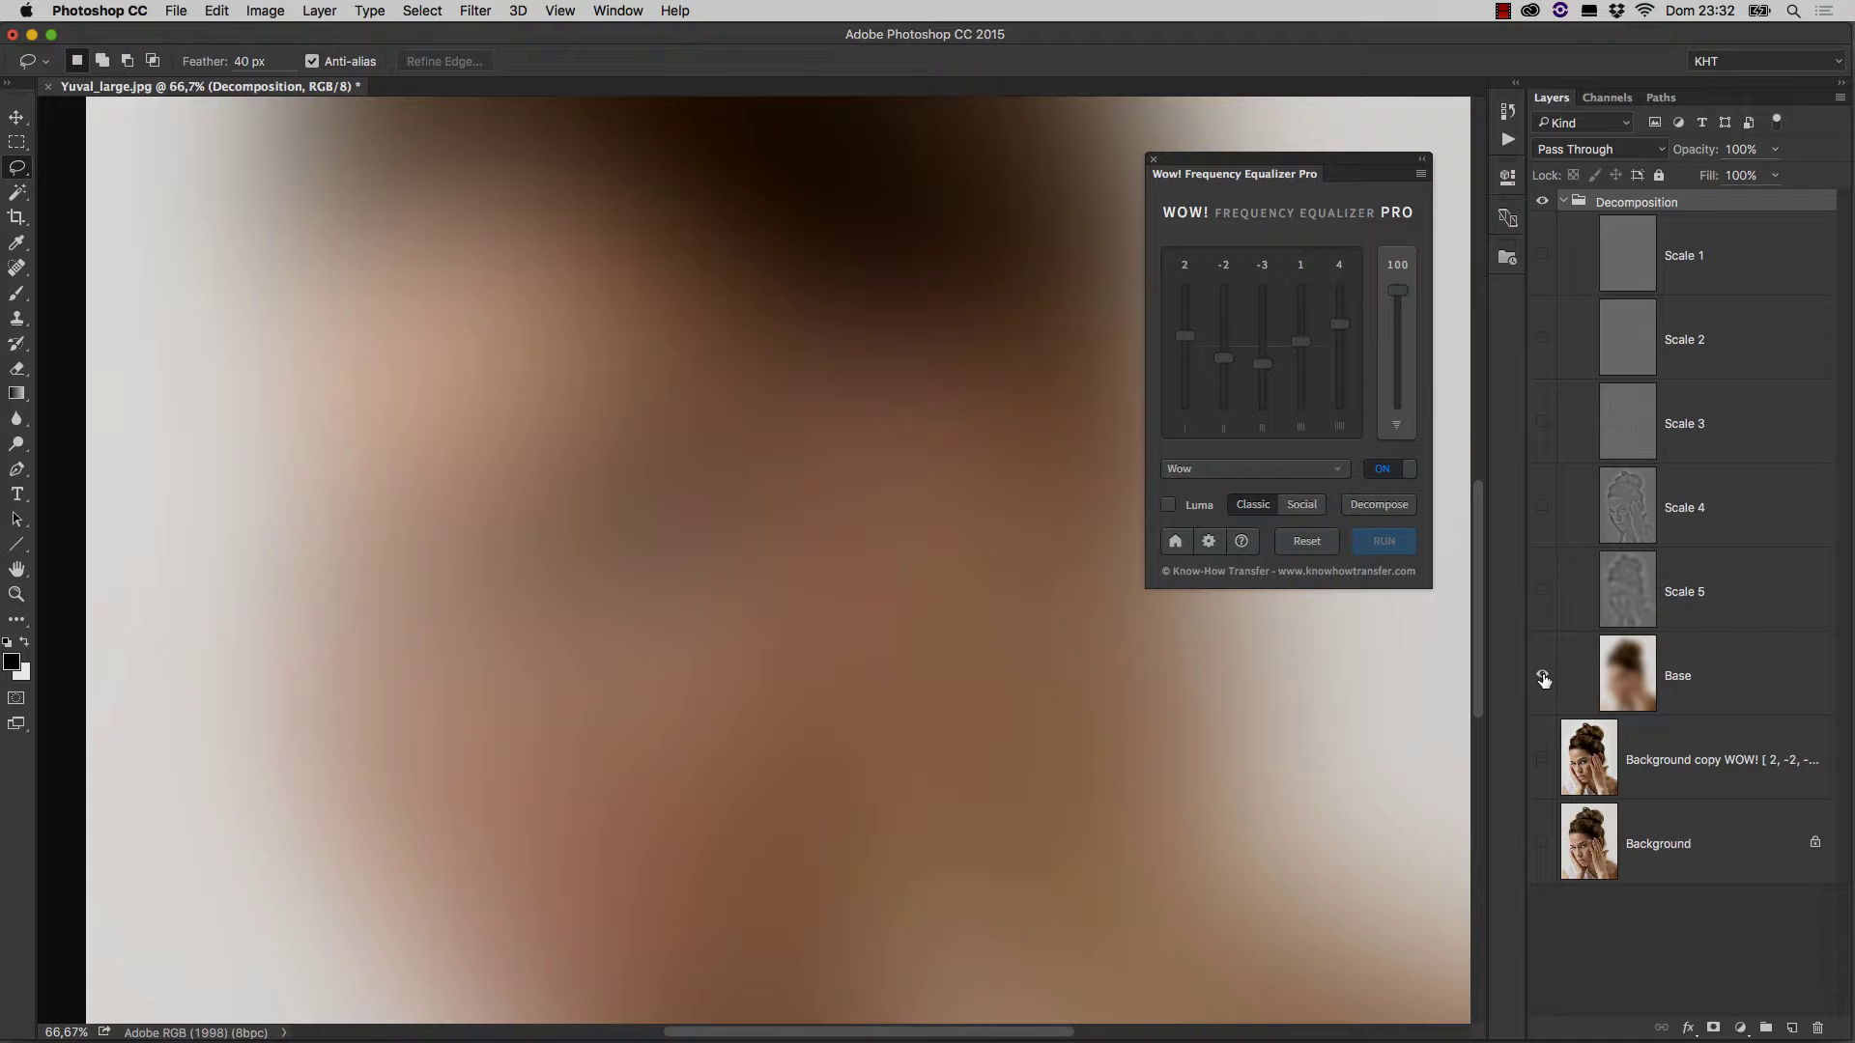
alt+click(1542, 675)
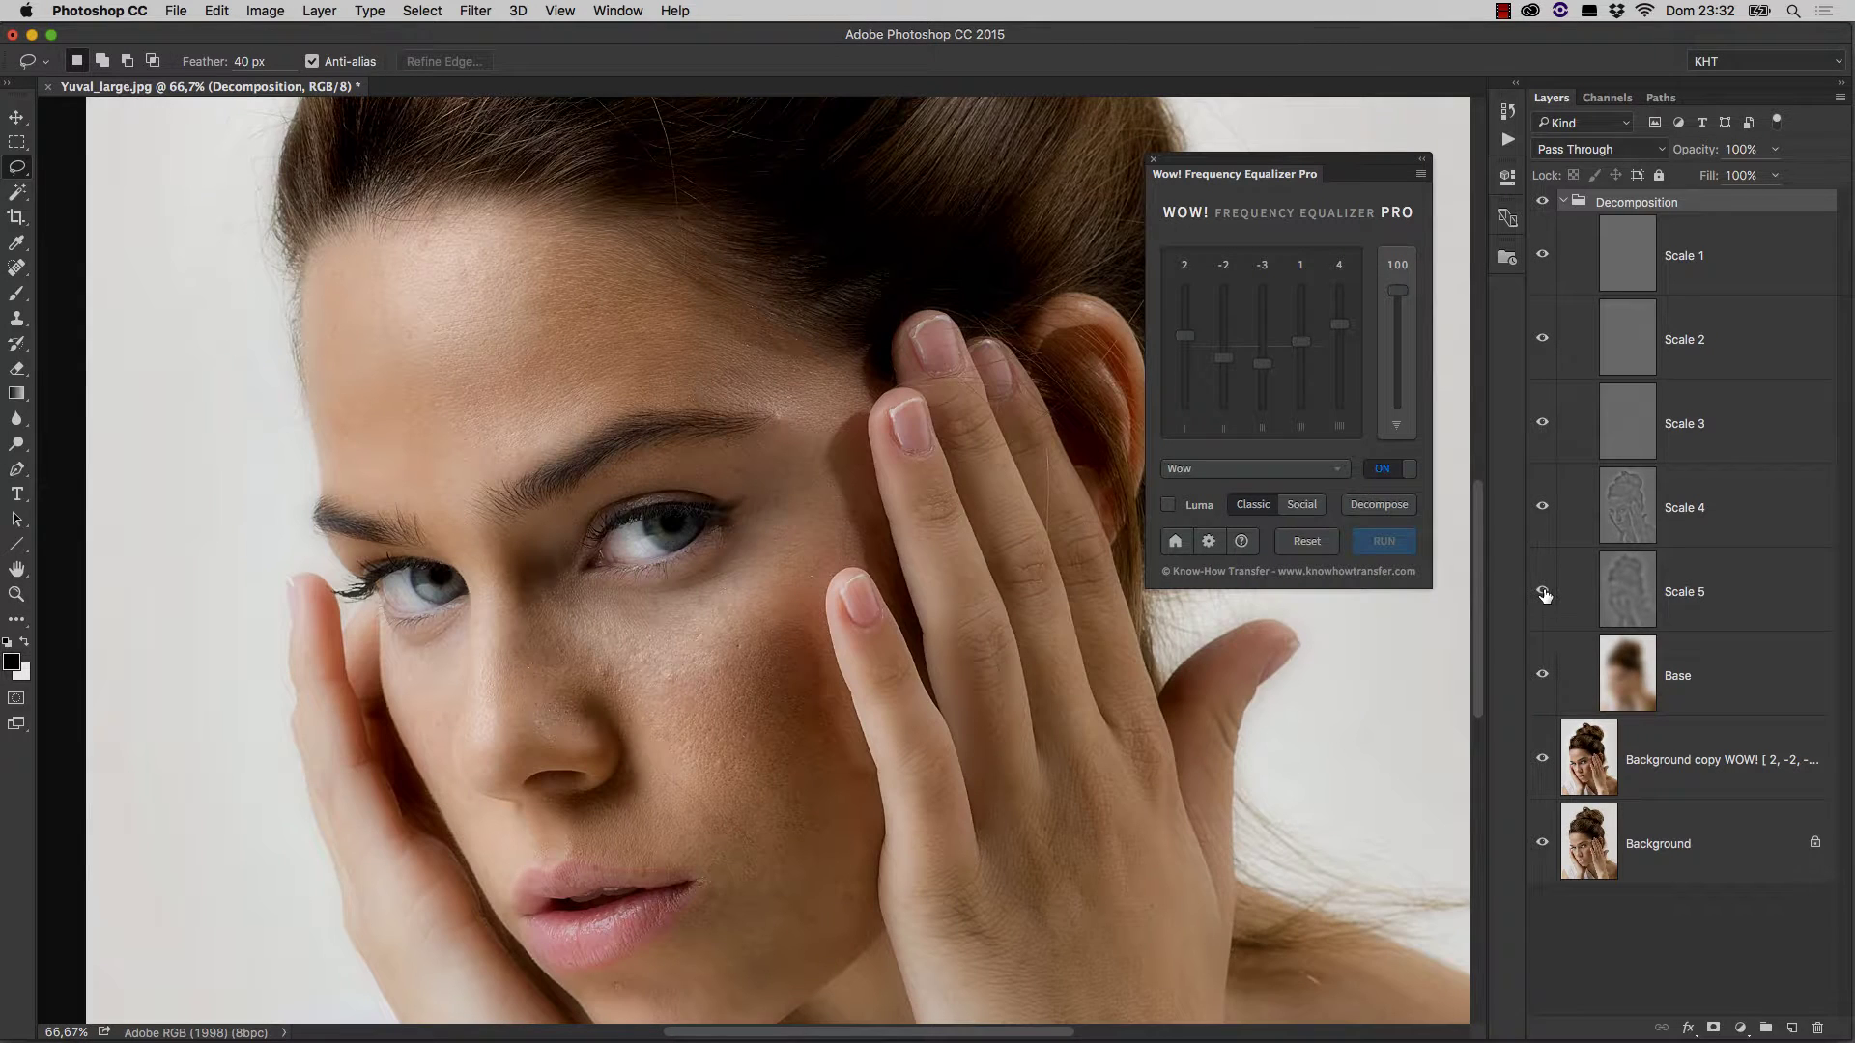
alt+click(1543, 592)
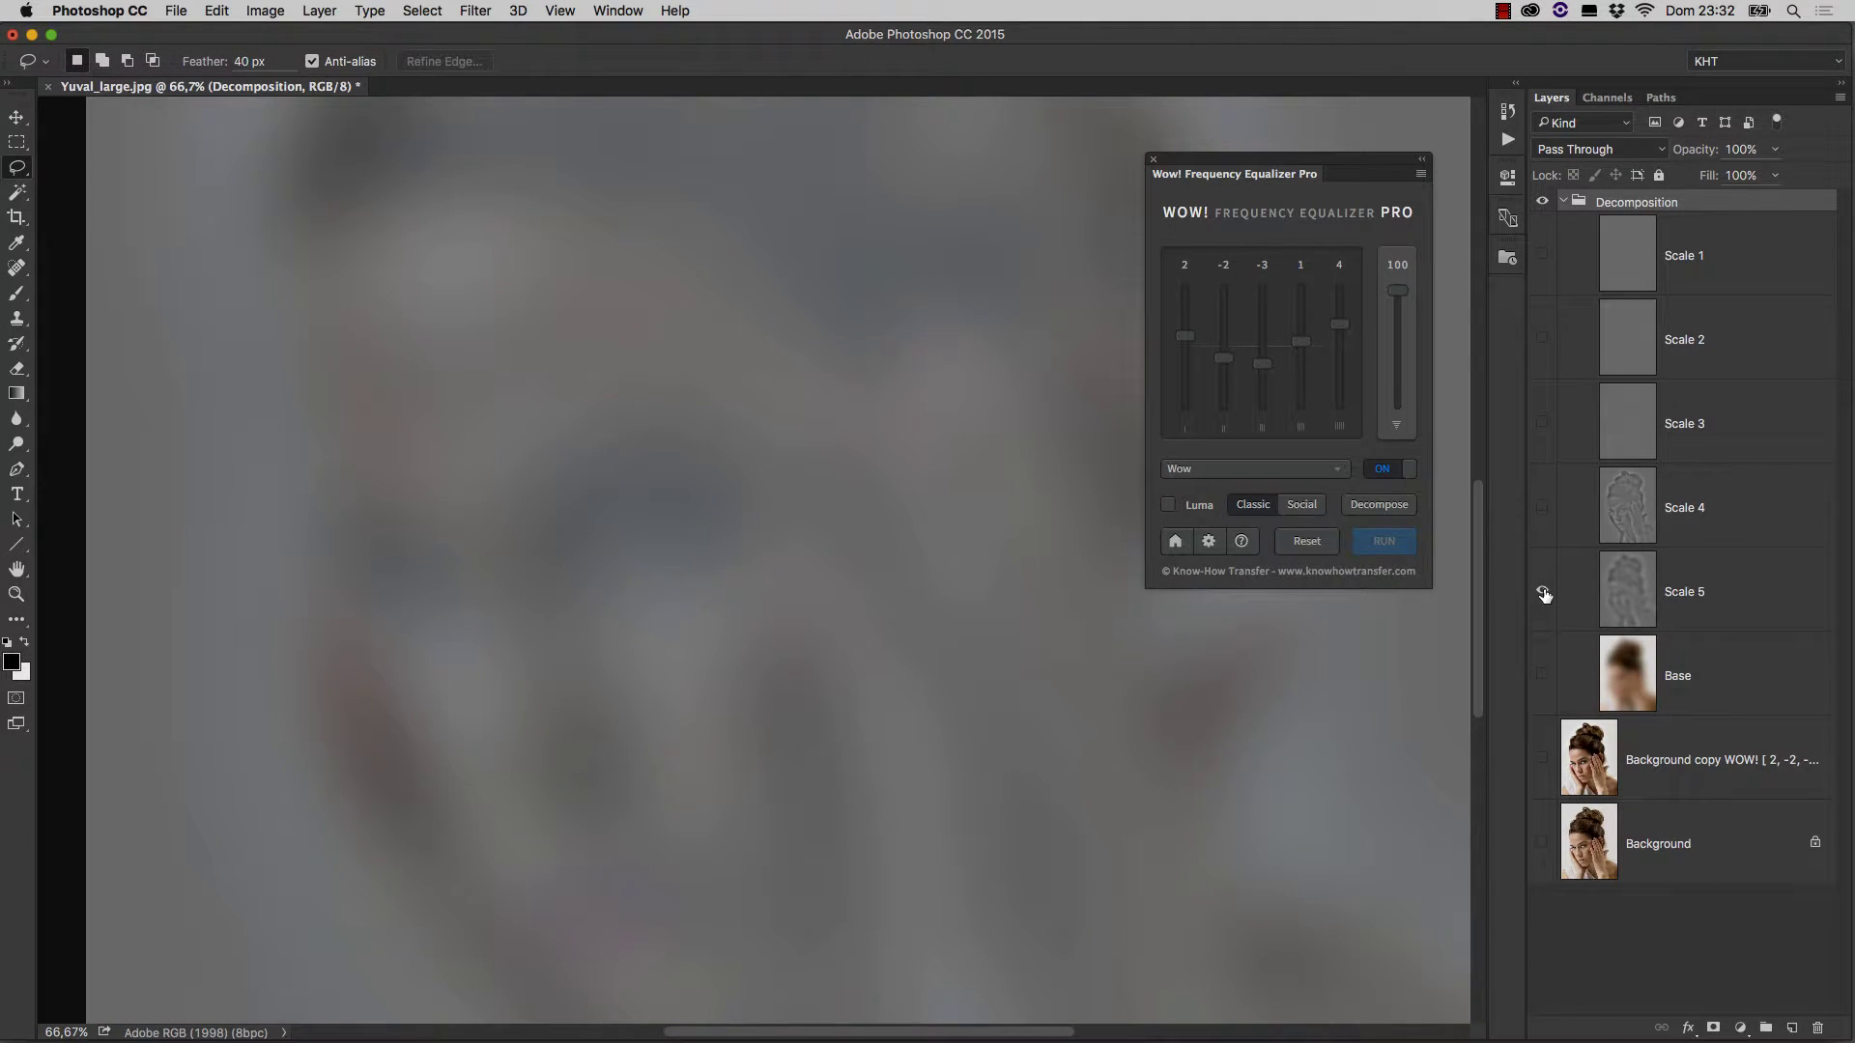
alt+click(1542, 592)
alt+click(1542, 512)
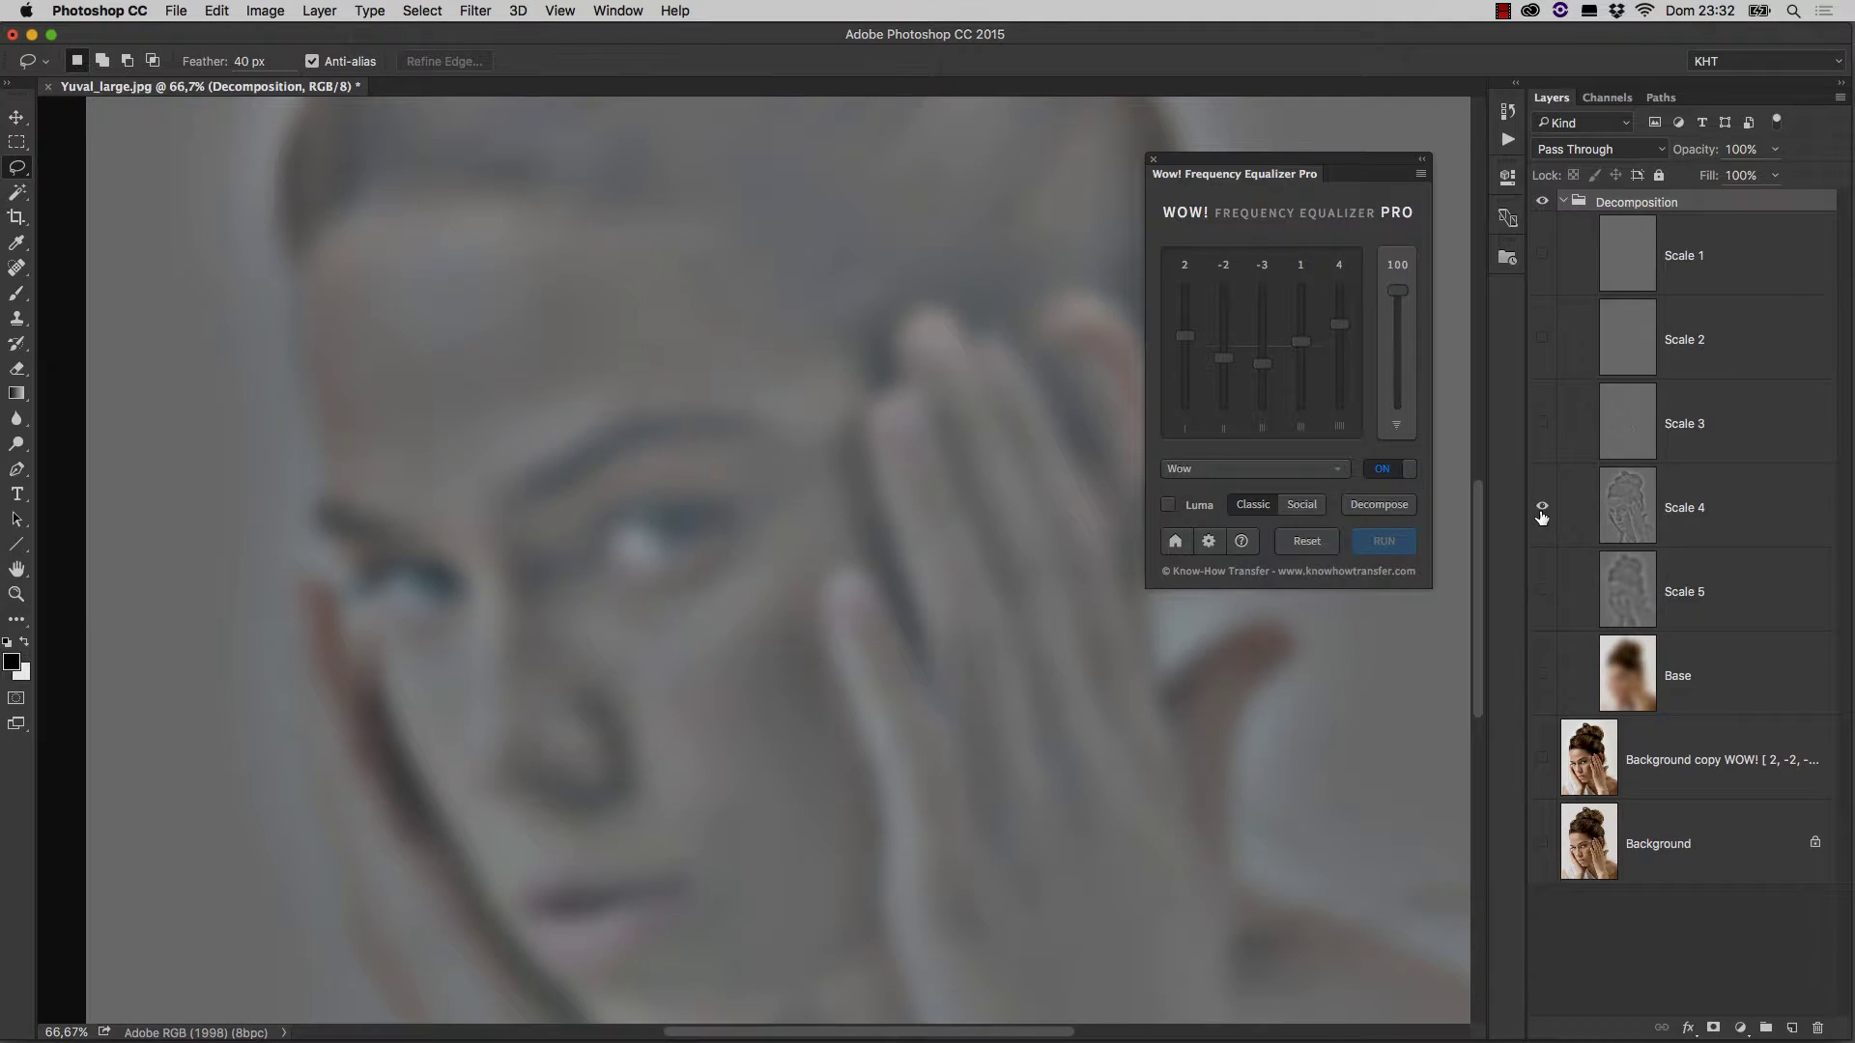
alt+click(1541, 507)
alt+click(1543, 424)
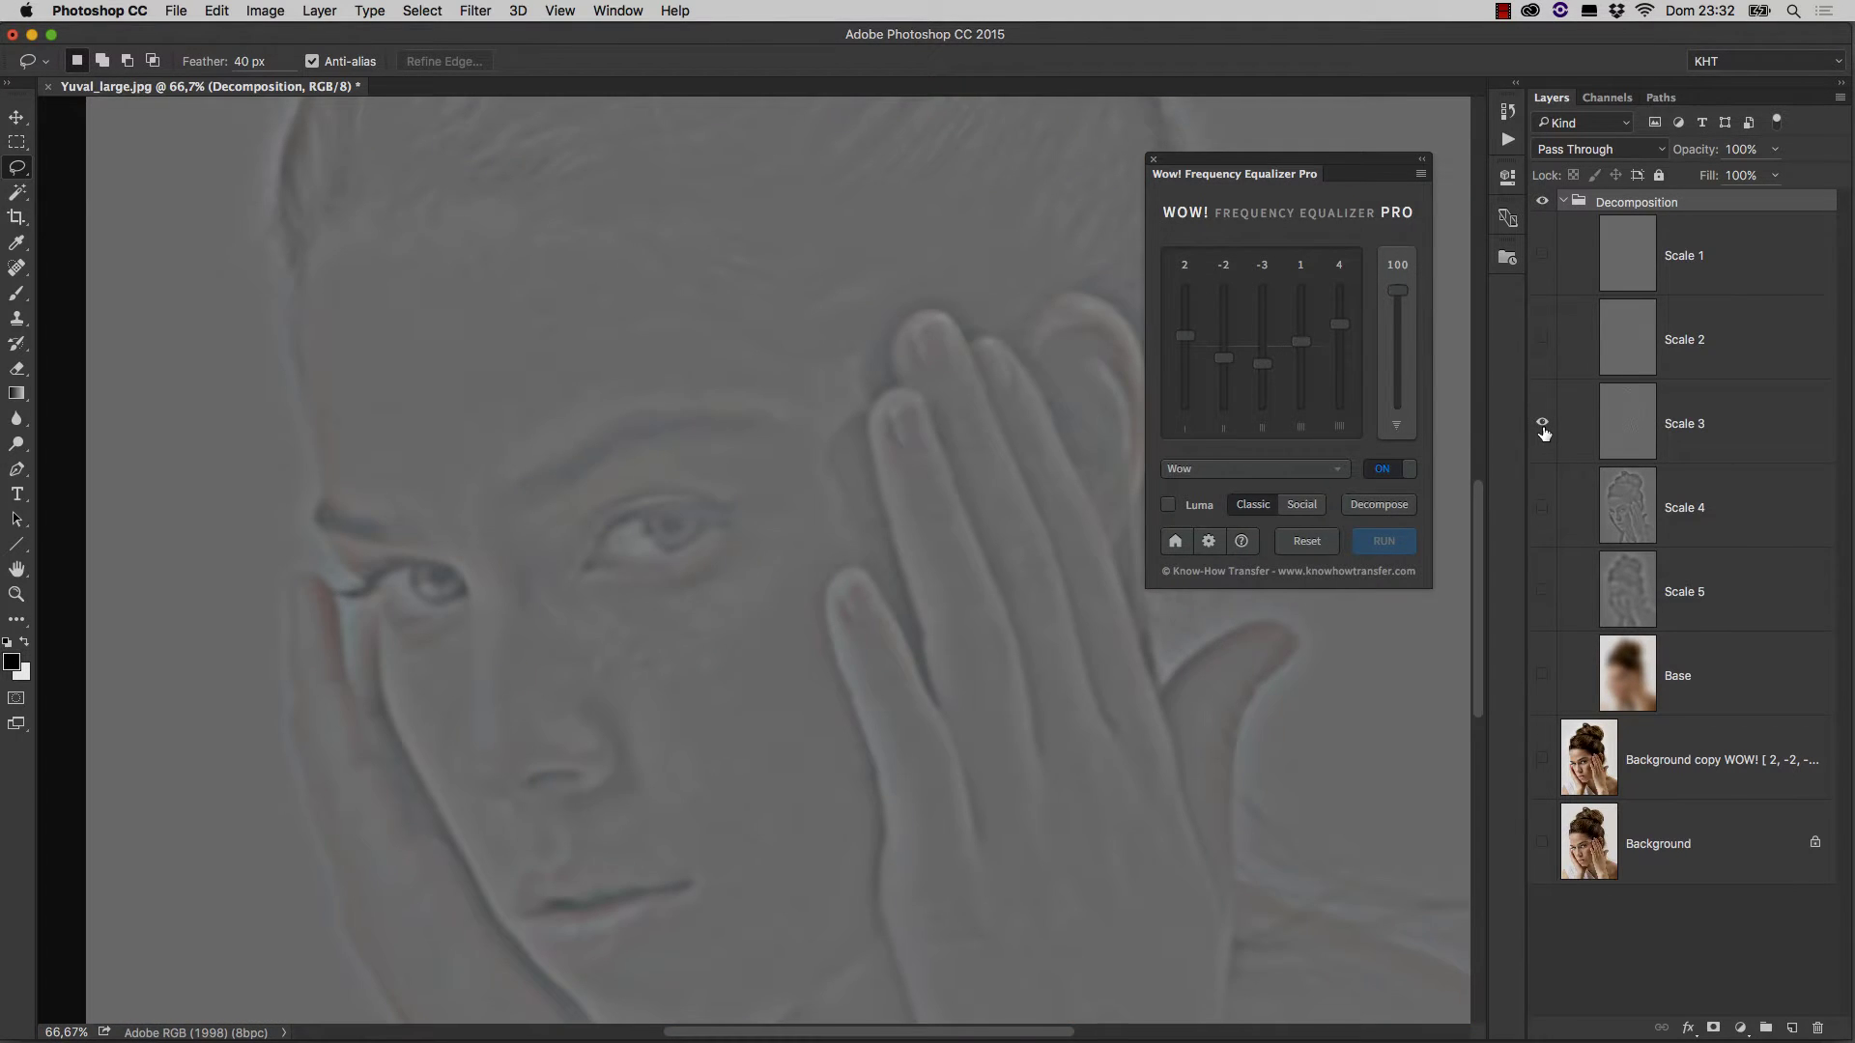
alt+click(1543, 425)
alt+click(1543, 339)
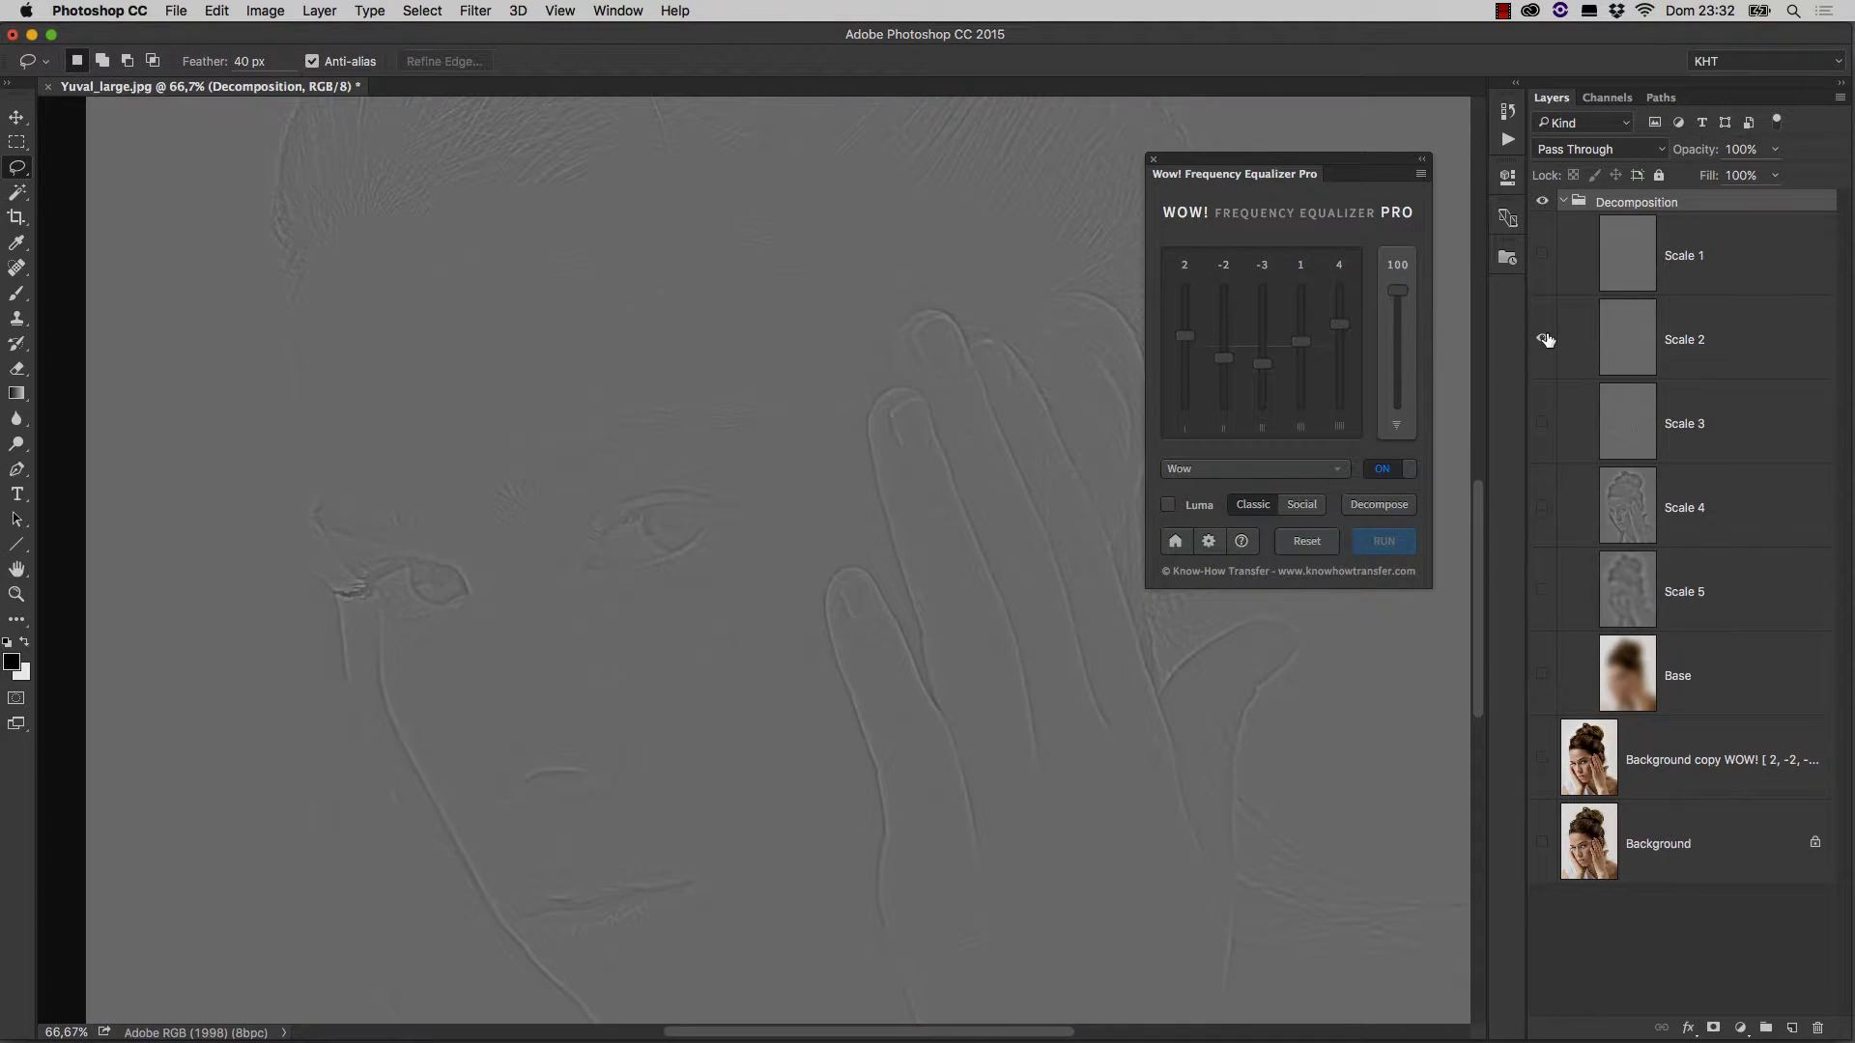
alt+click(1545, 340)
alt+click(1543, 257)
alt+click(1543, 259)
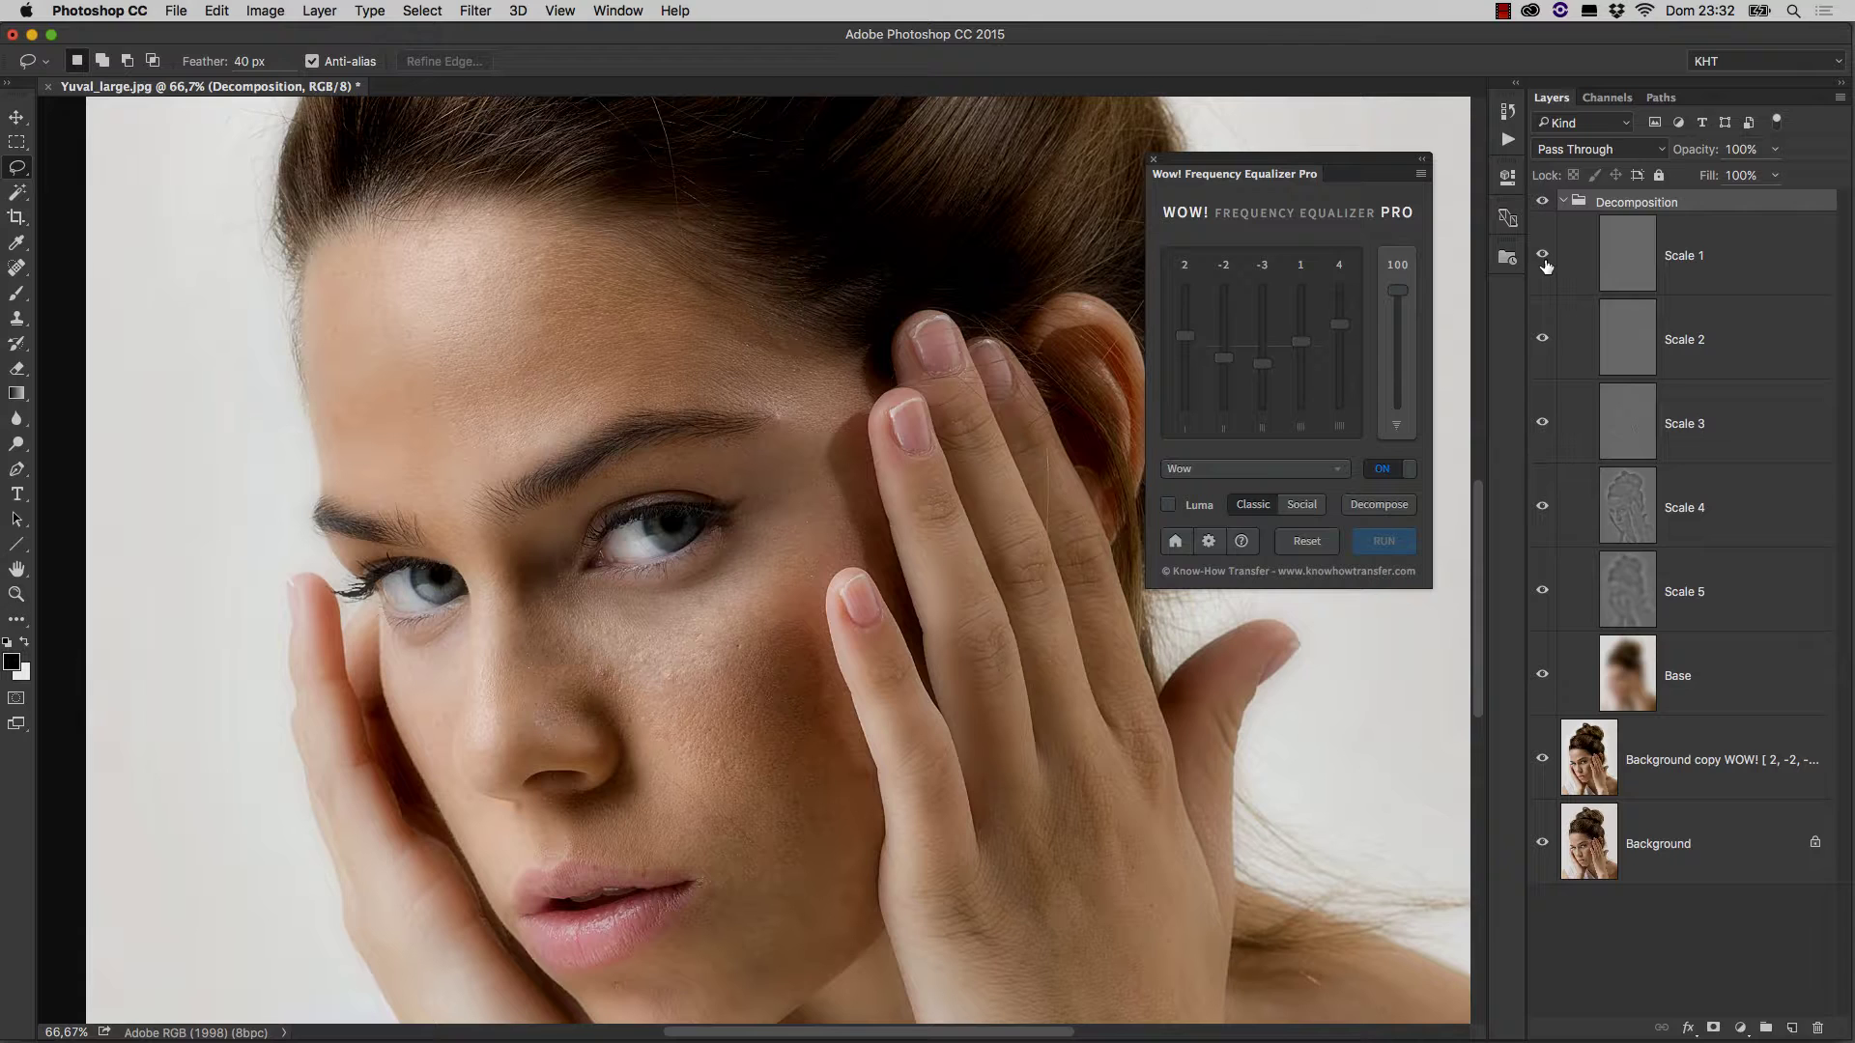
- Solo the Scale 2 layer at 100% zoom on the eye and cheek, then pick the Clone Stamp
alt+click(1542, 340)
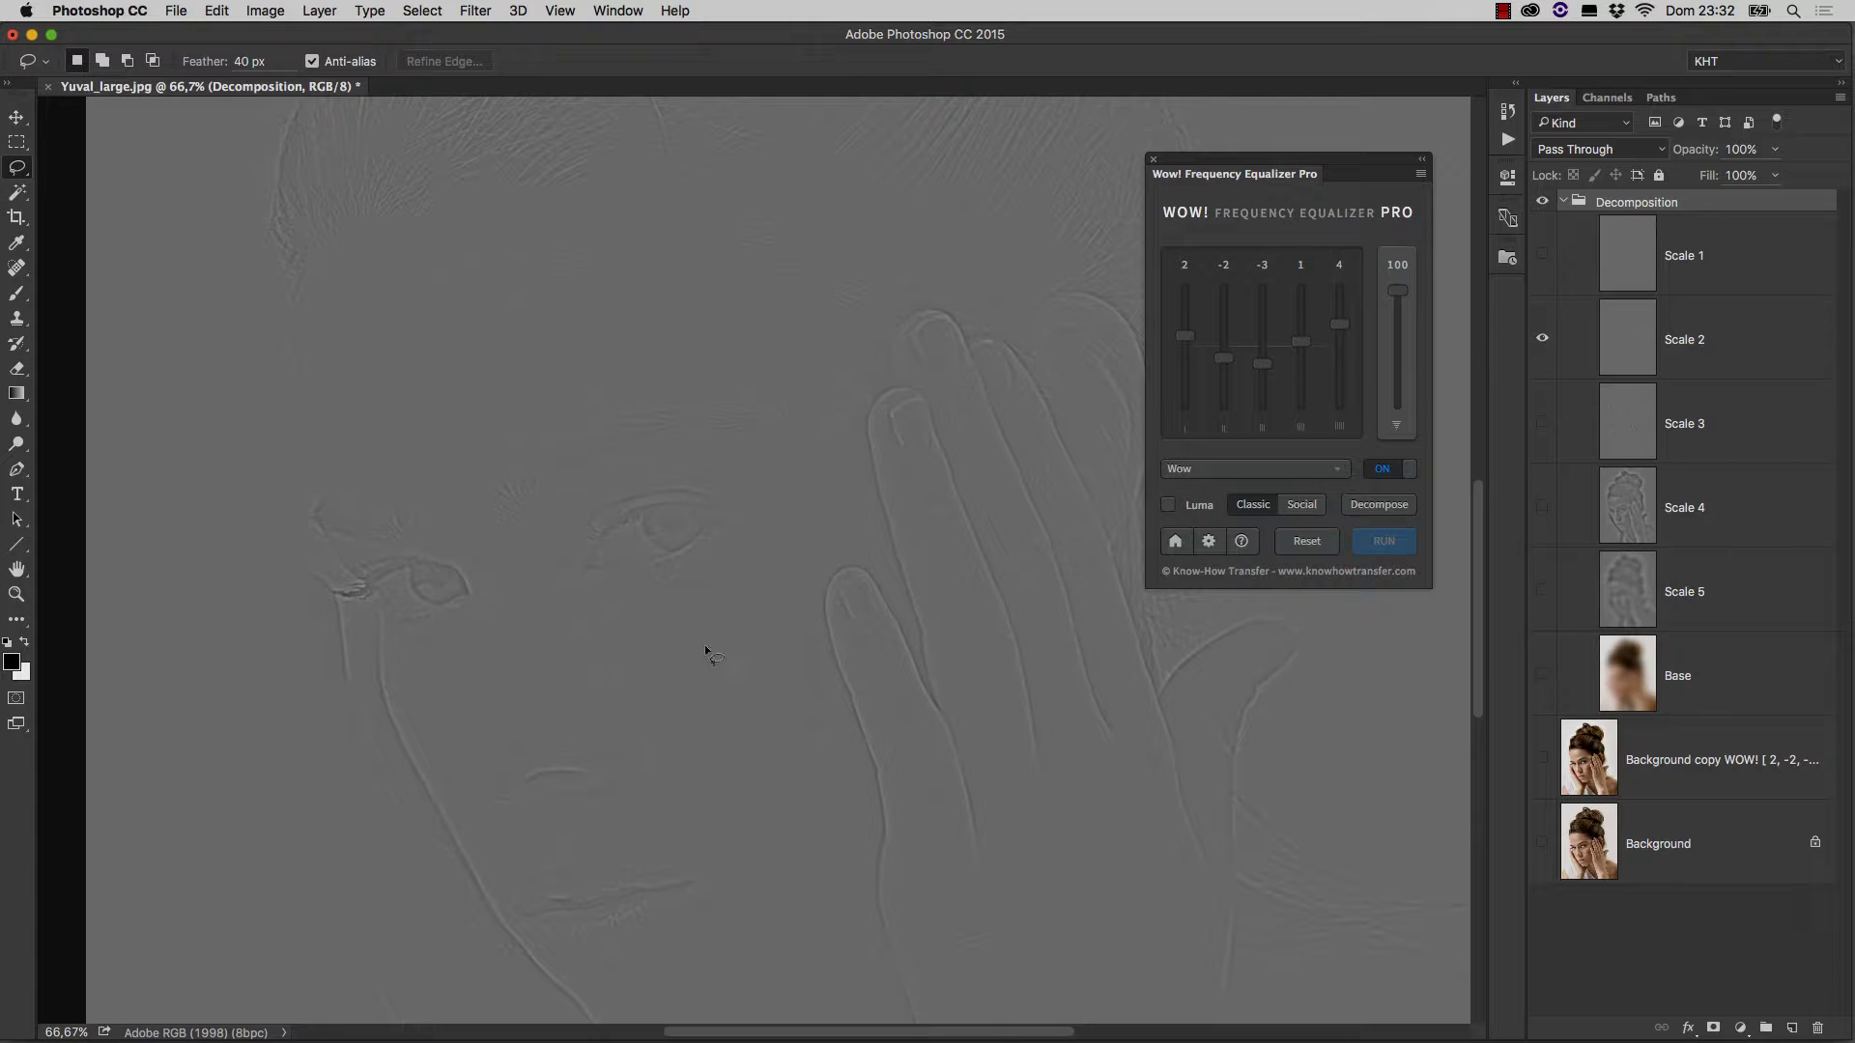
key(super+1)
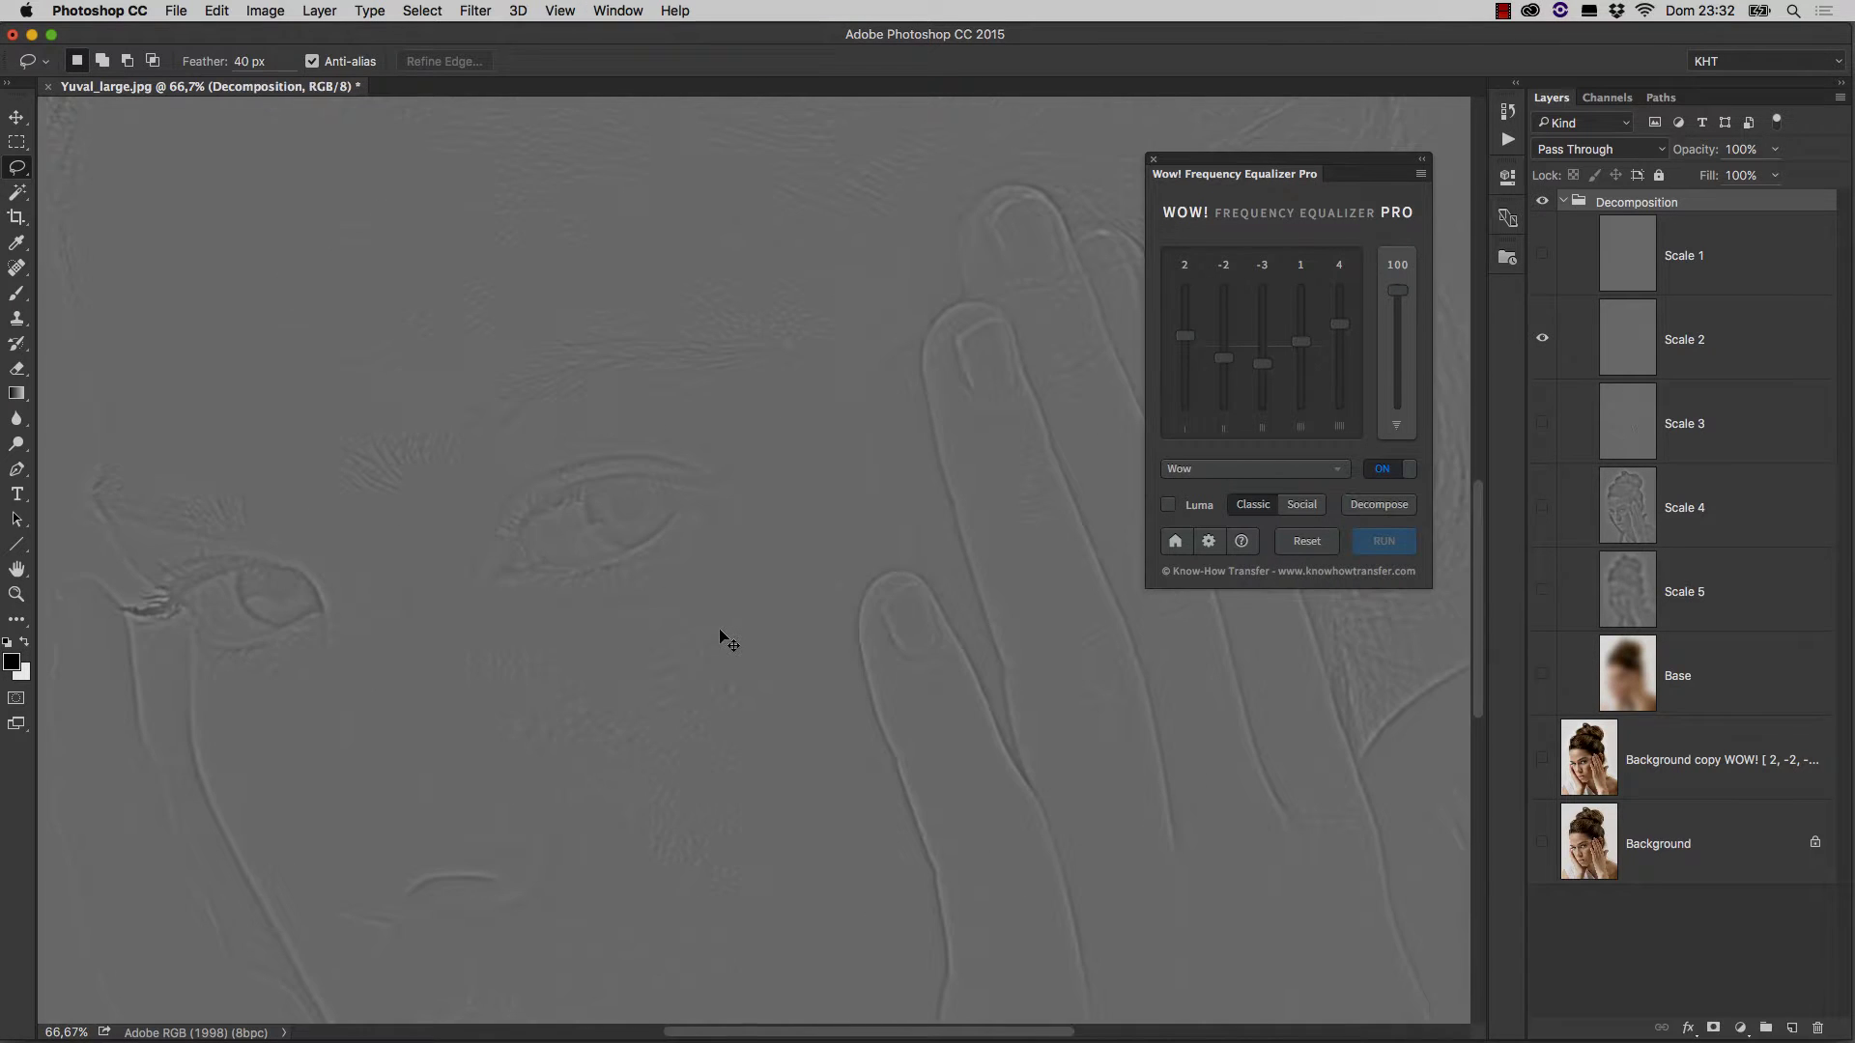
drag(744, 712, 808, 504)
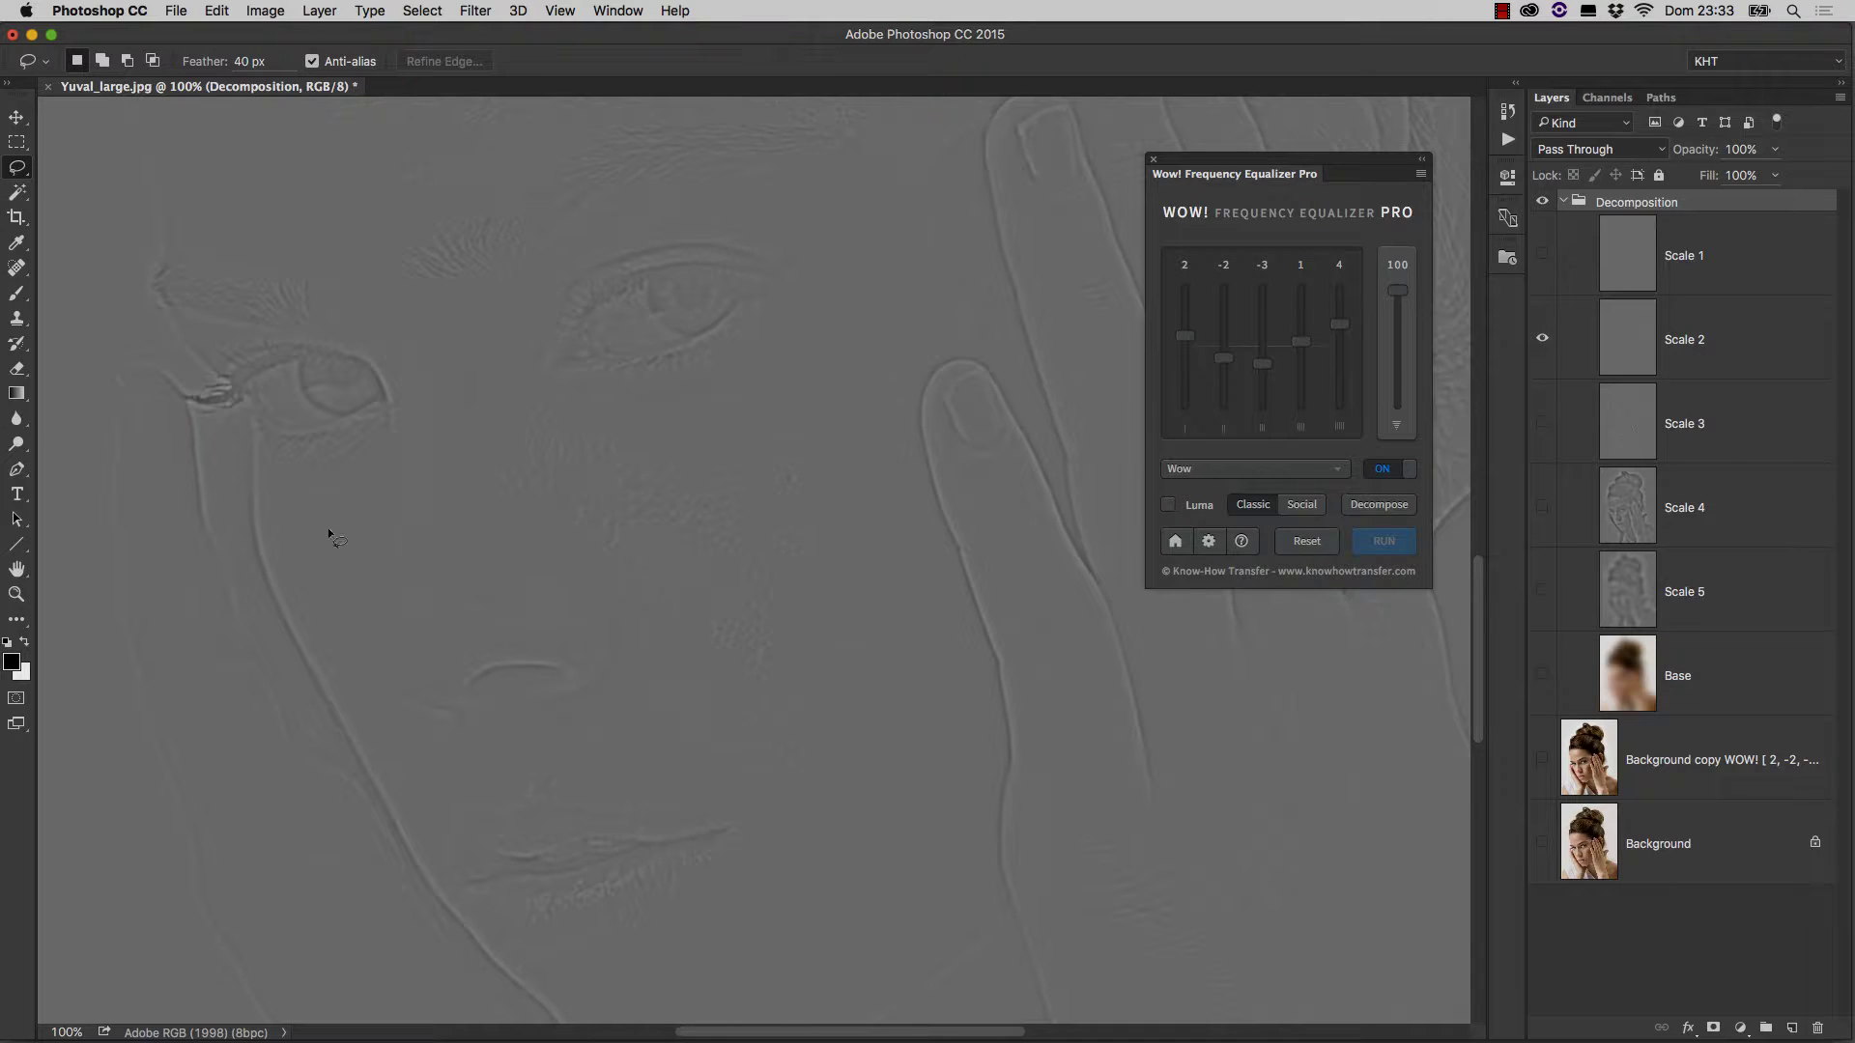
click(17, 321)
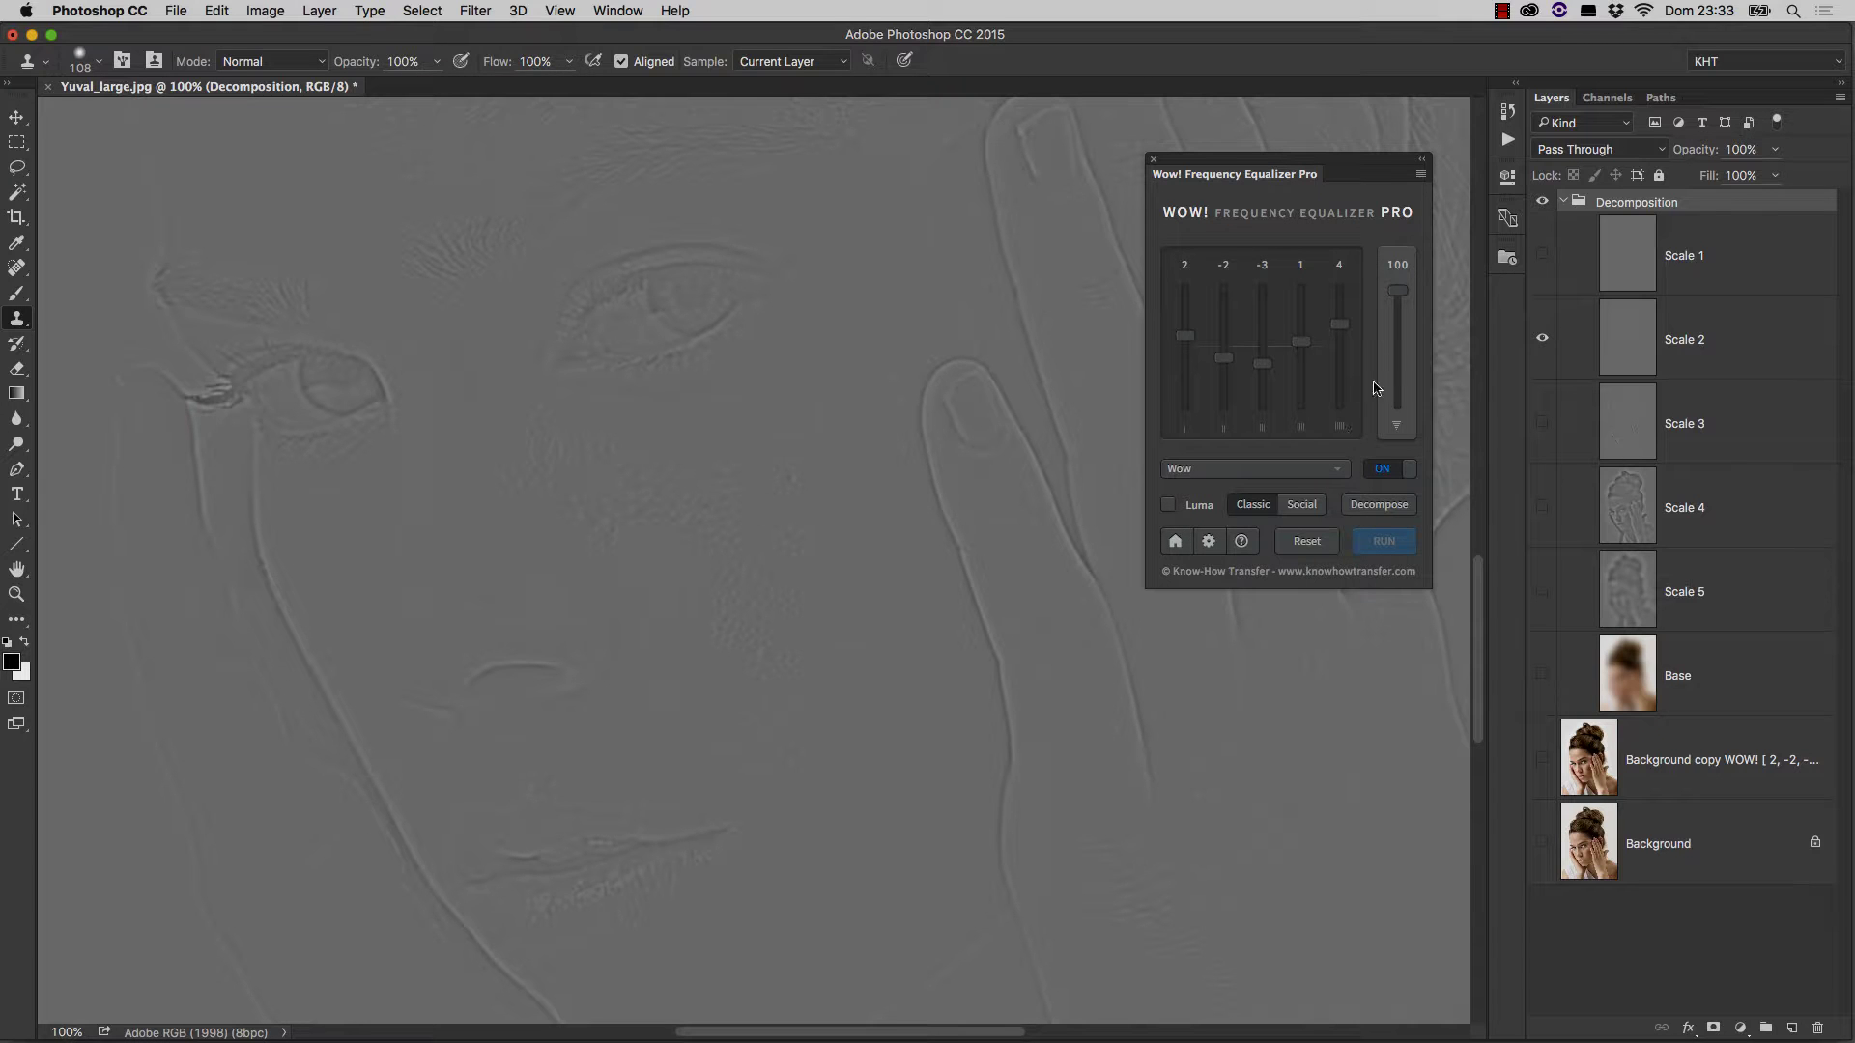
- Show all layers again, target the Scale 2 layer, and set a clone source on the cheek
alt+click(1540, 341)
click(1726, 344)
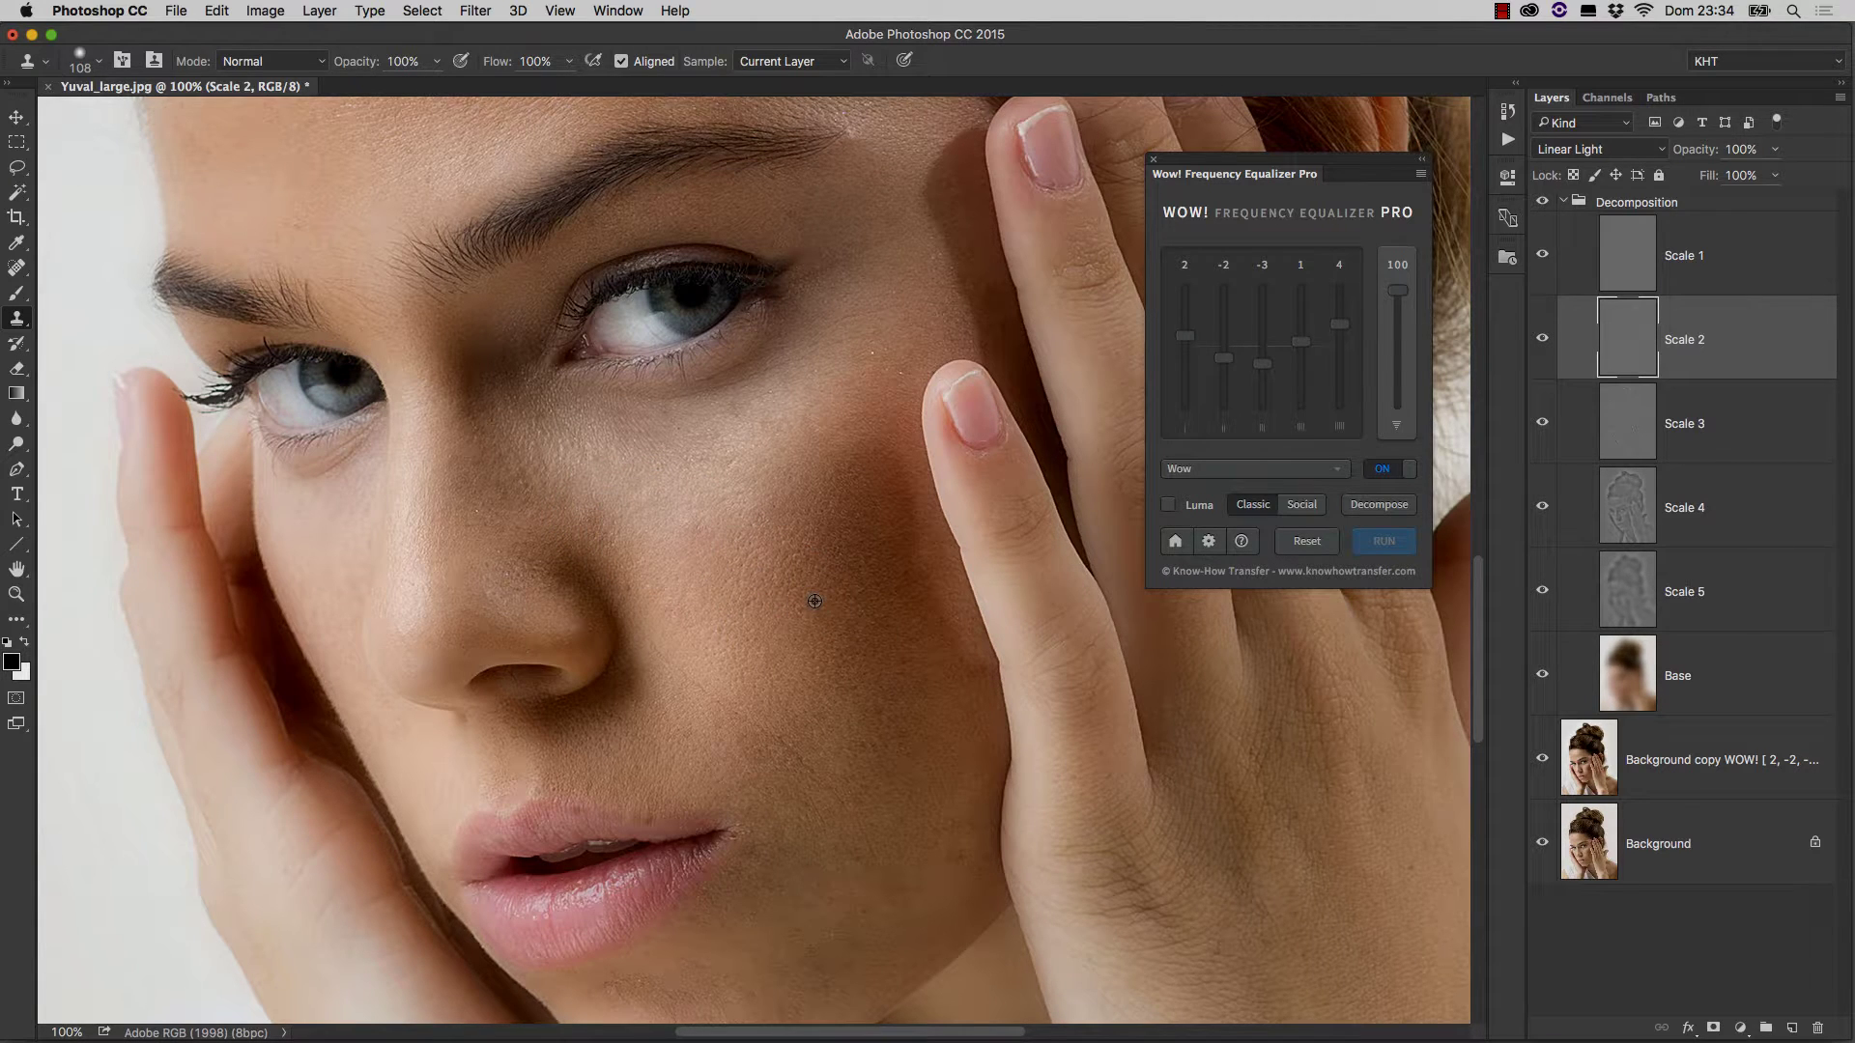
alt+click(722, 571)
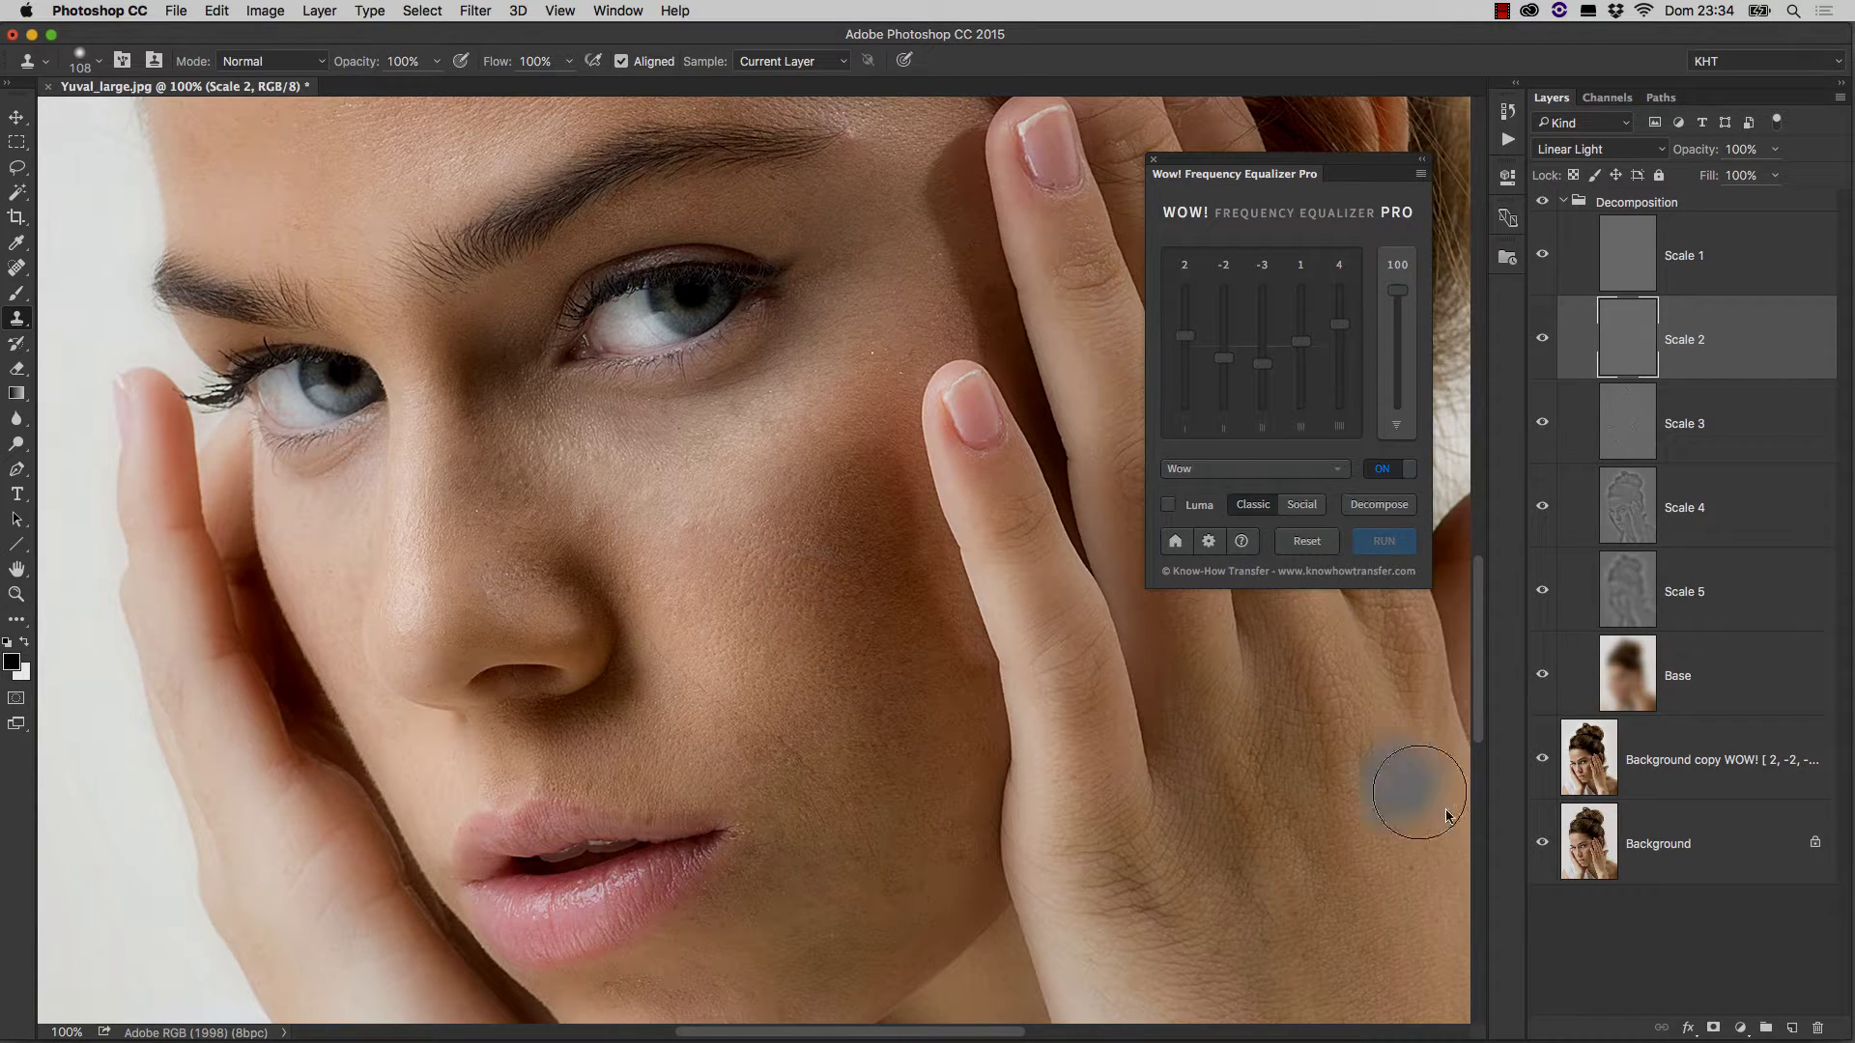
- Solo the equalized Background copy to compare skin texture, then restore all layers
click(1541, 760)
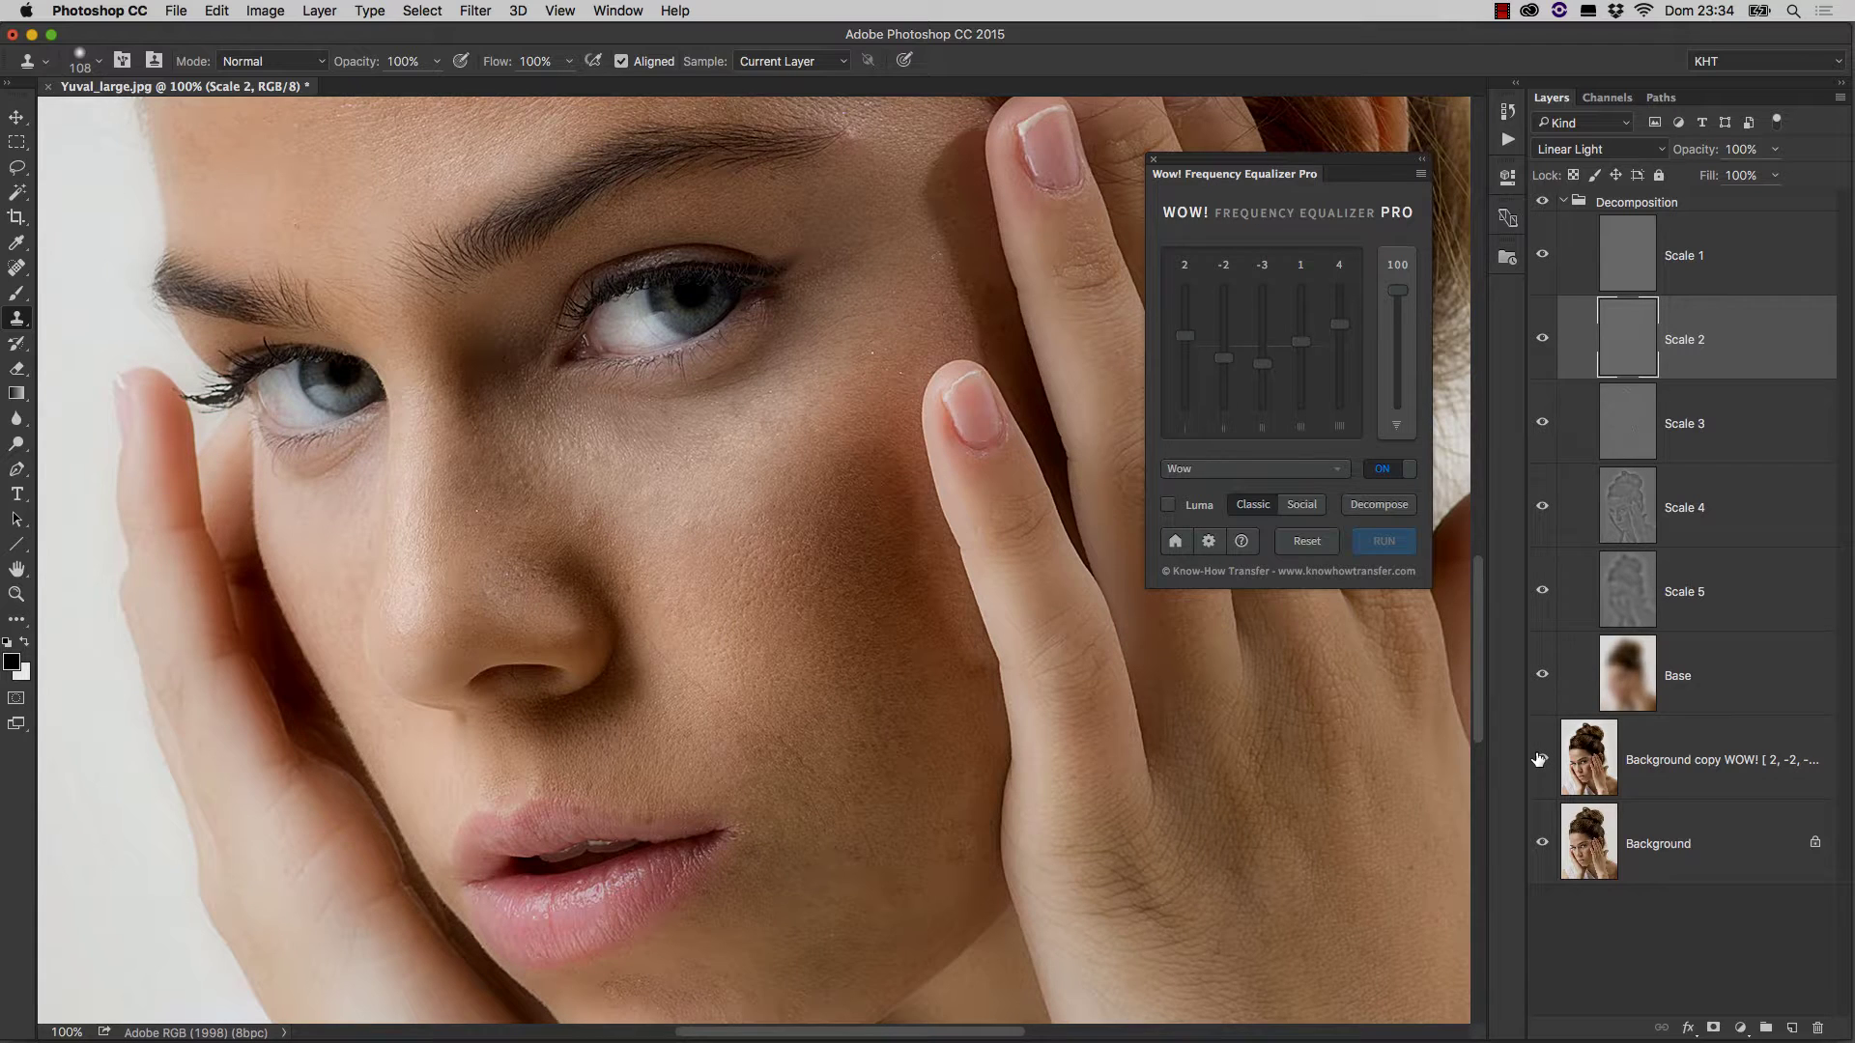
alt+click(1539, 760)
alt+click(1539, 760)
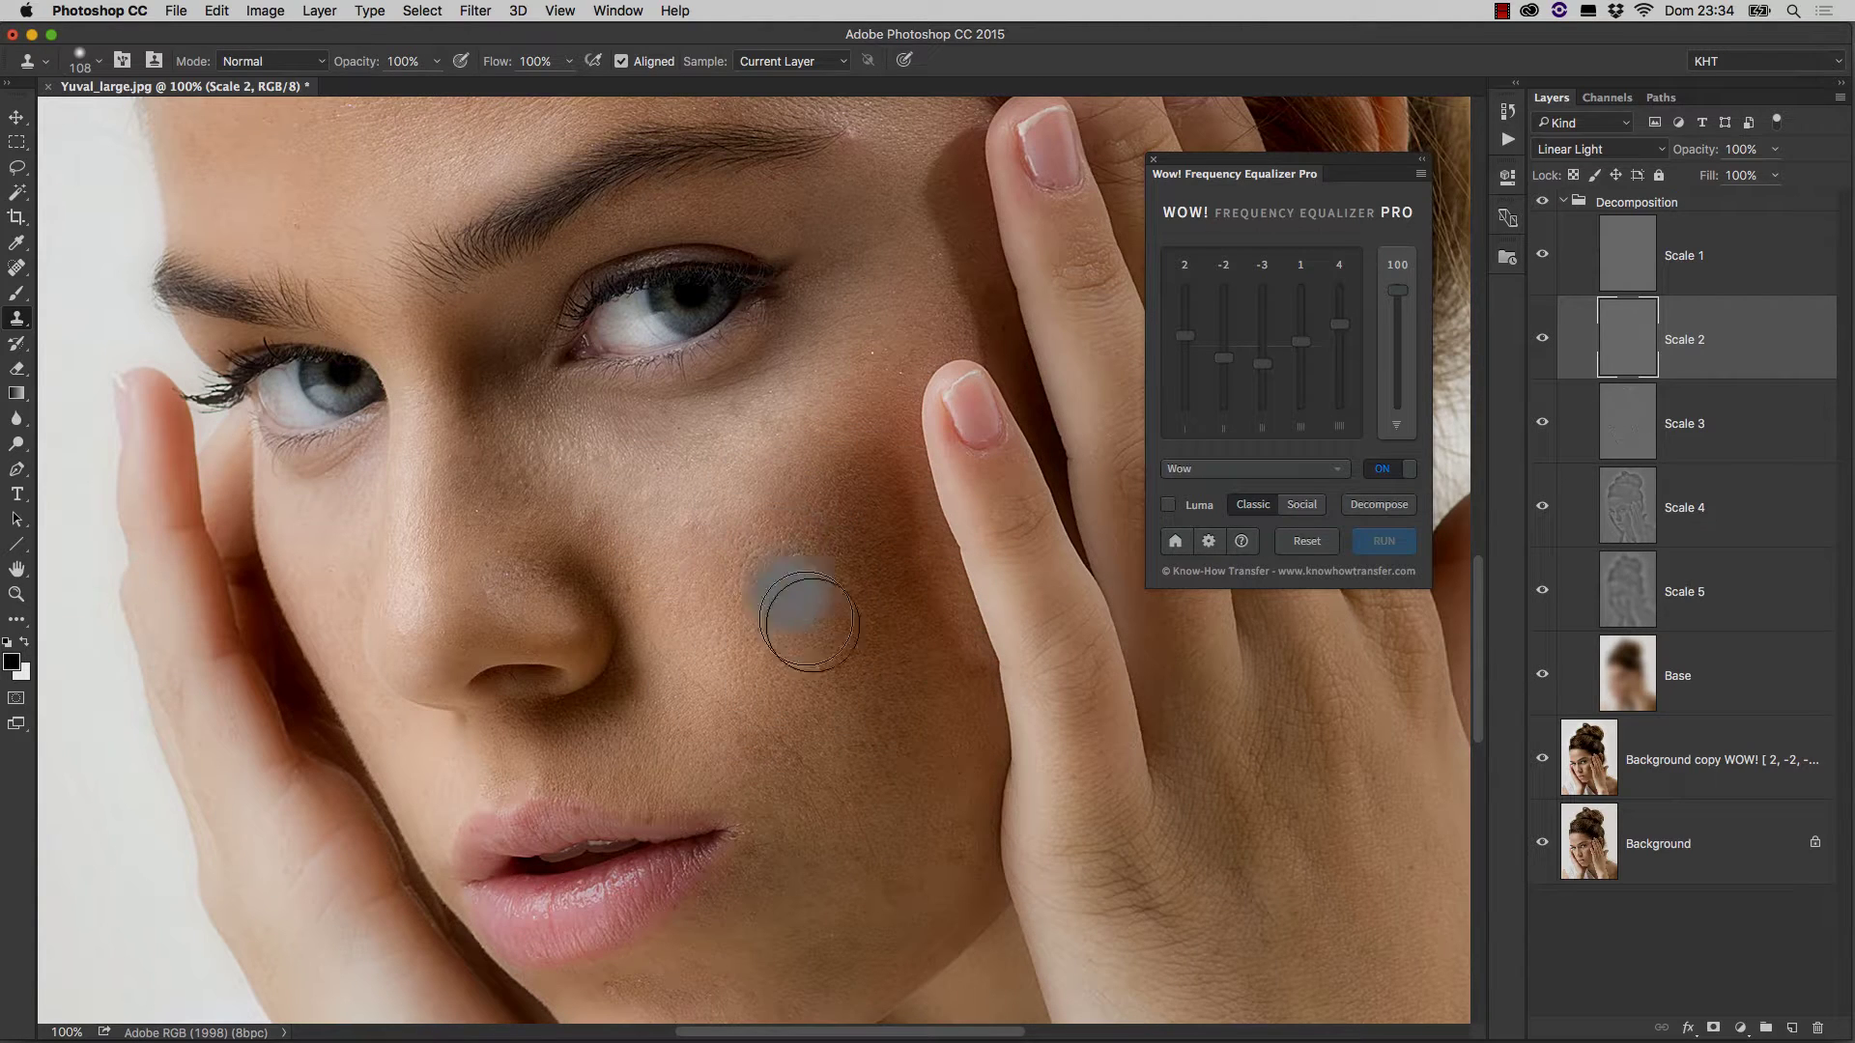
- Solo Scale 4, 3 and 5 in turn, then restore all layers and select Scale 4
alt+click(1542, 506)
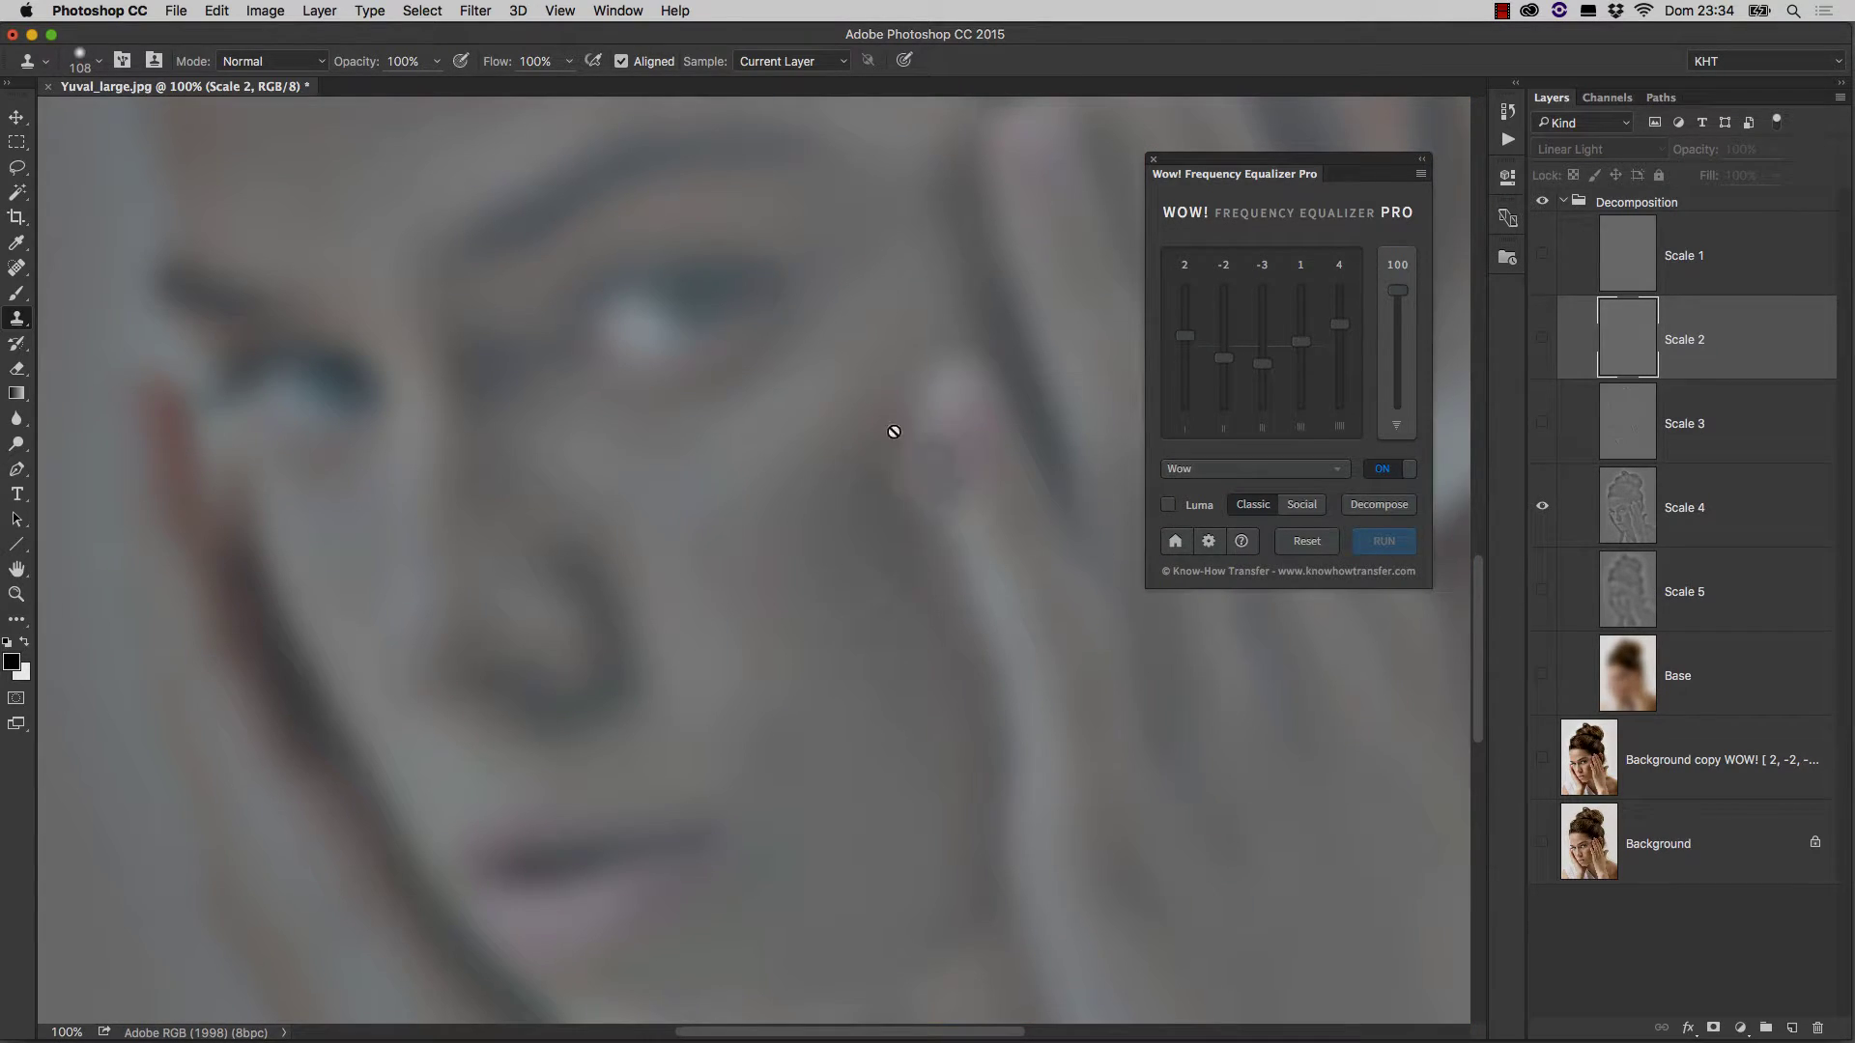
alt+click(1542, 423)
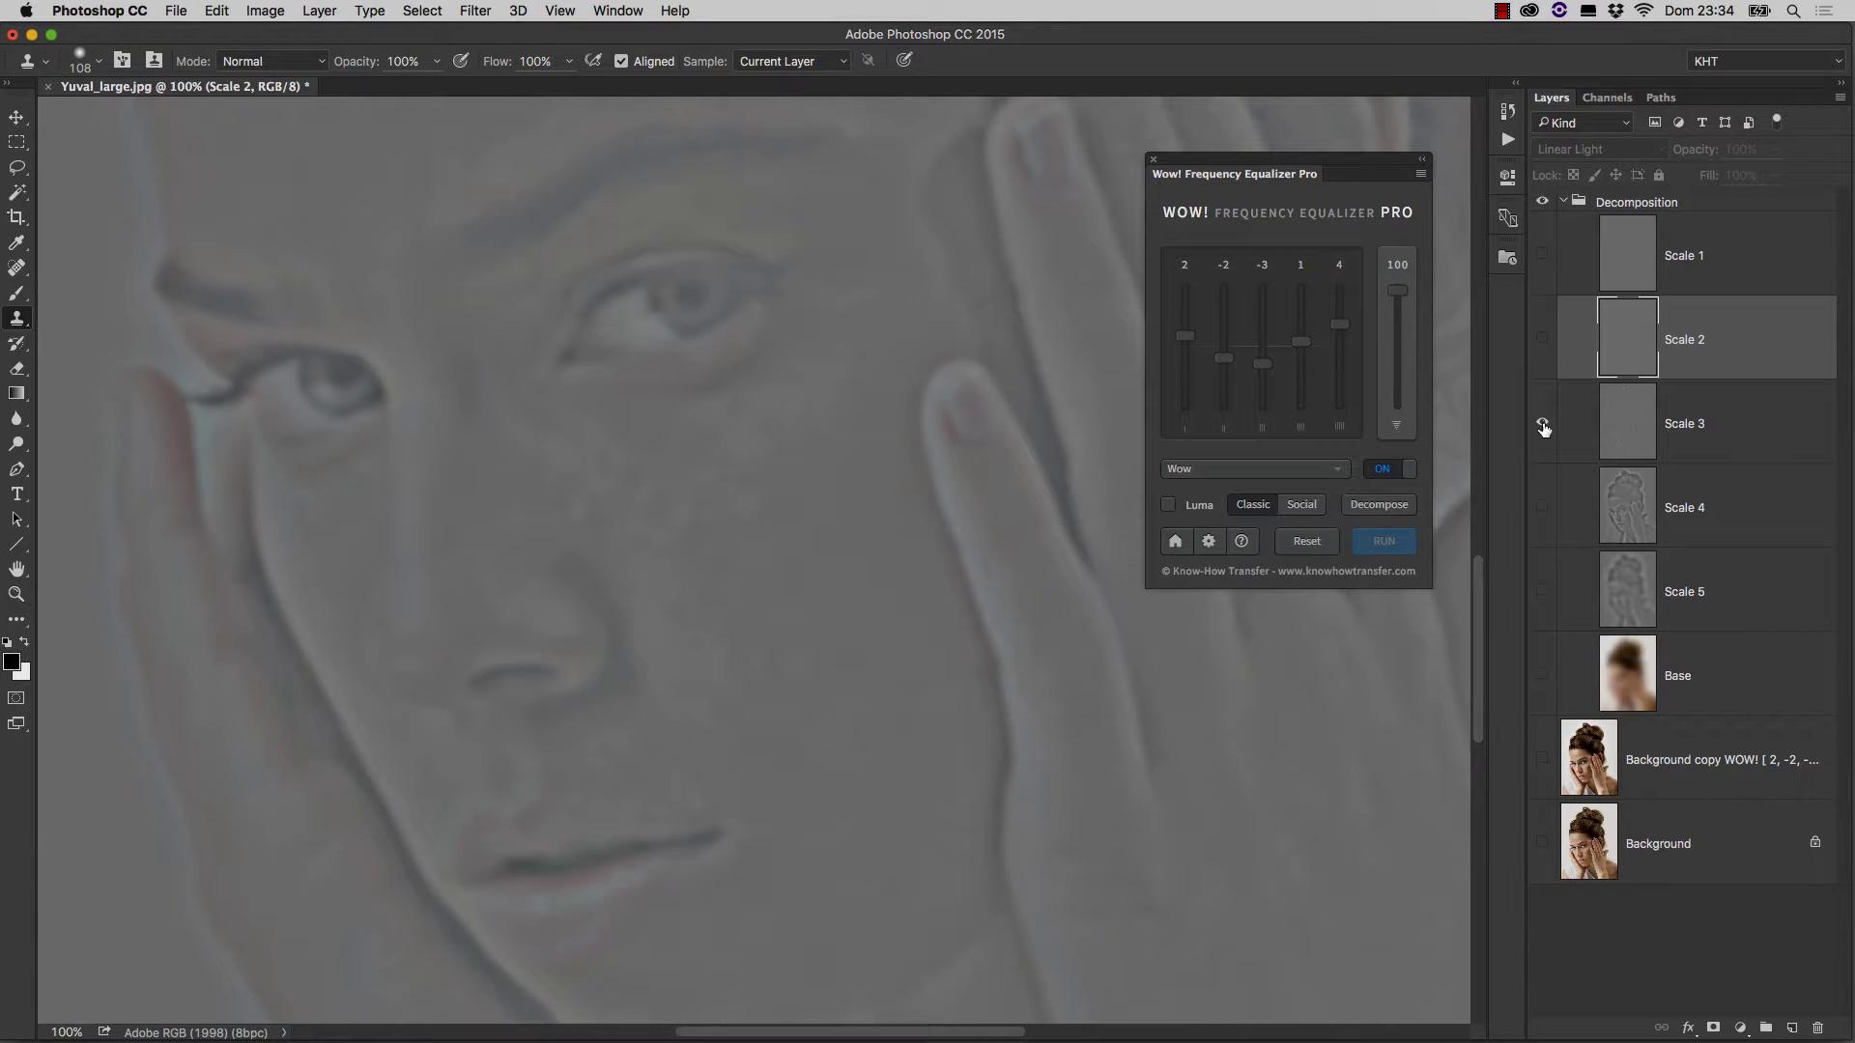
alt+click(1543, 591)
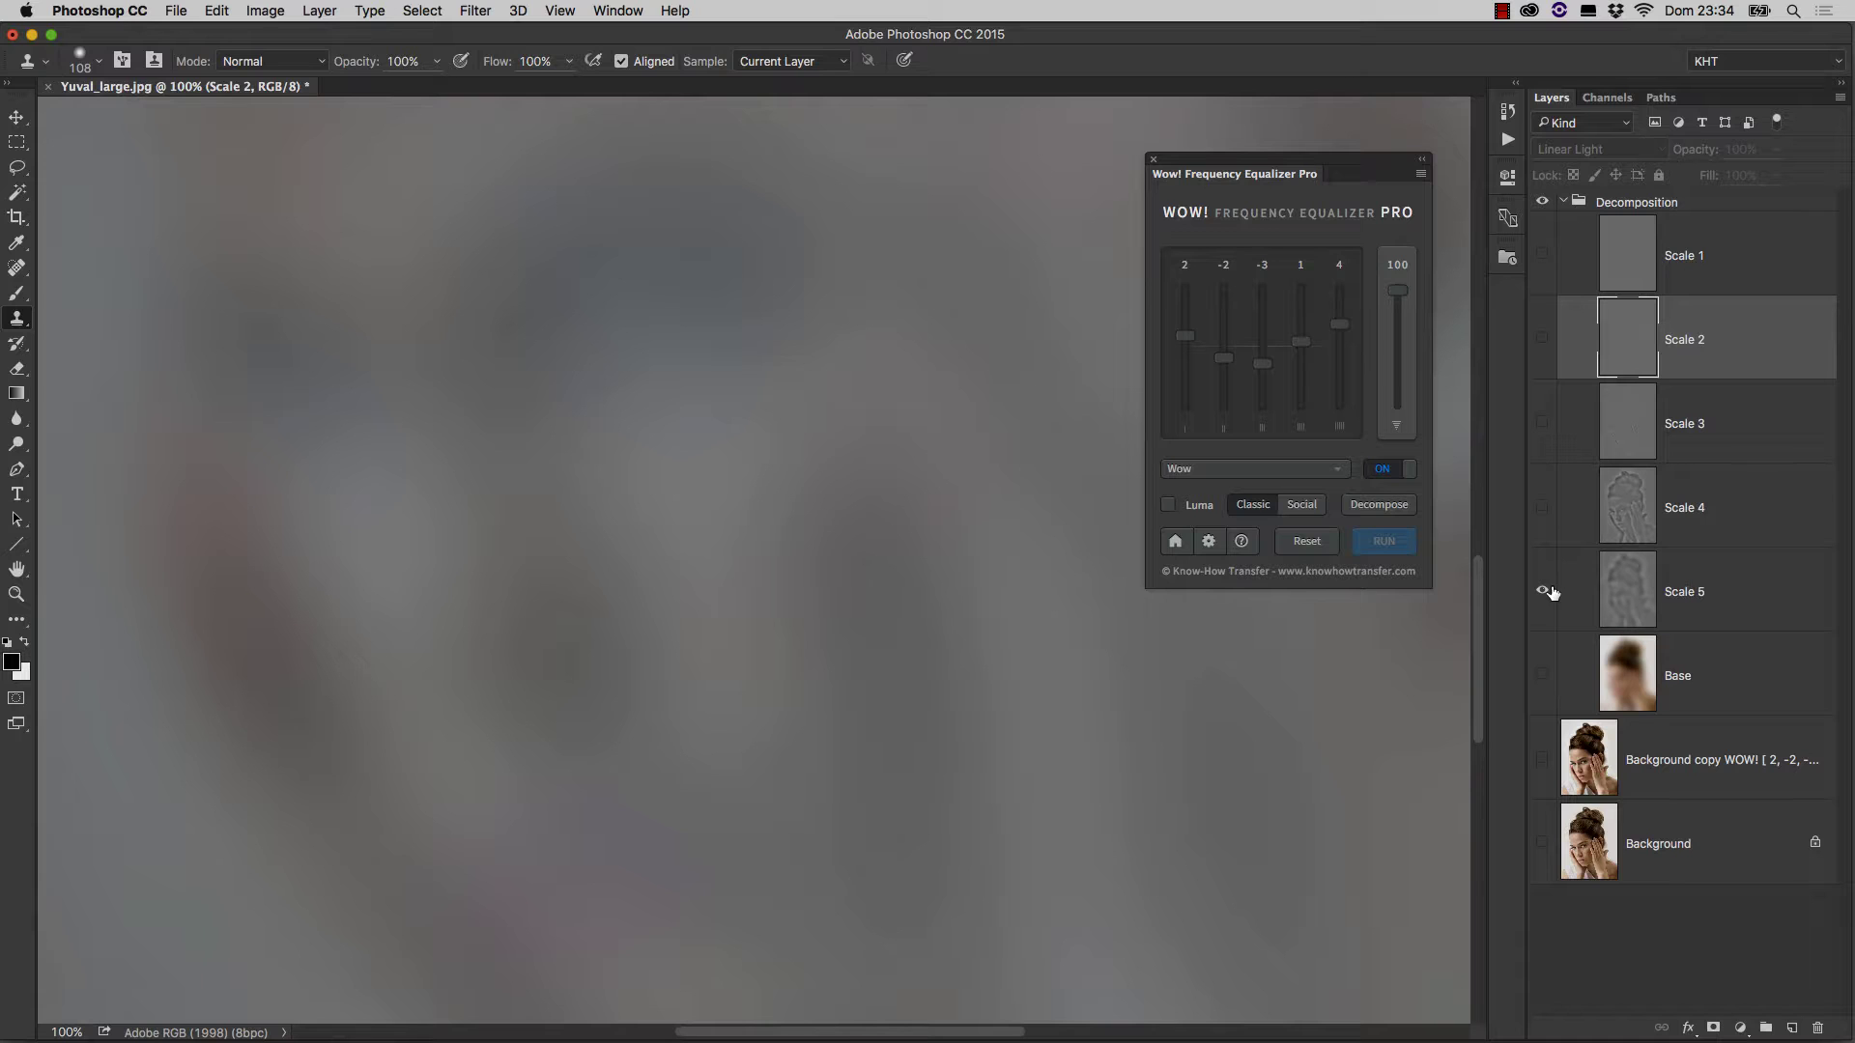
alt+click(1542, 506)
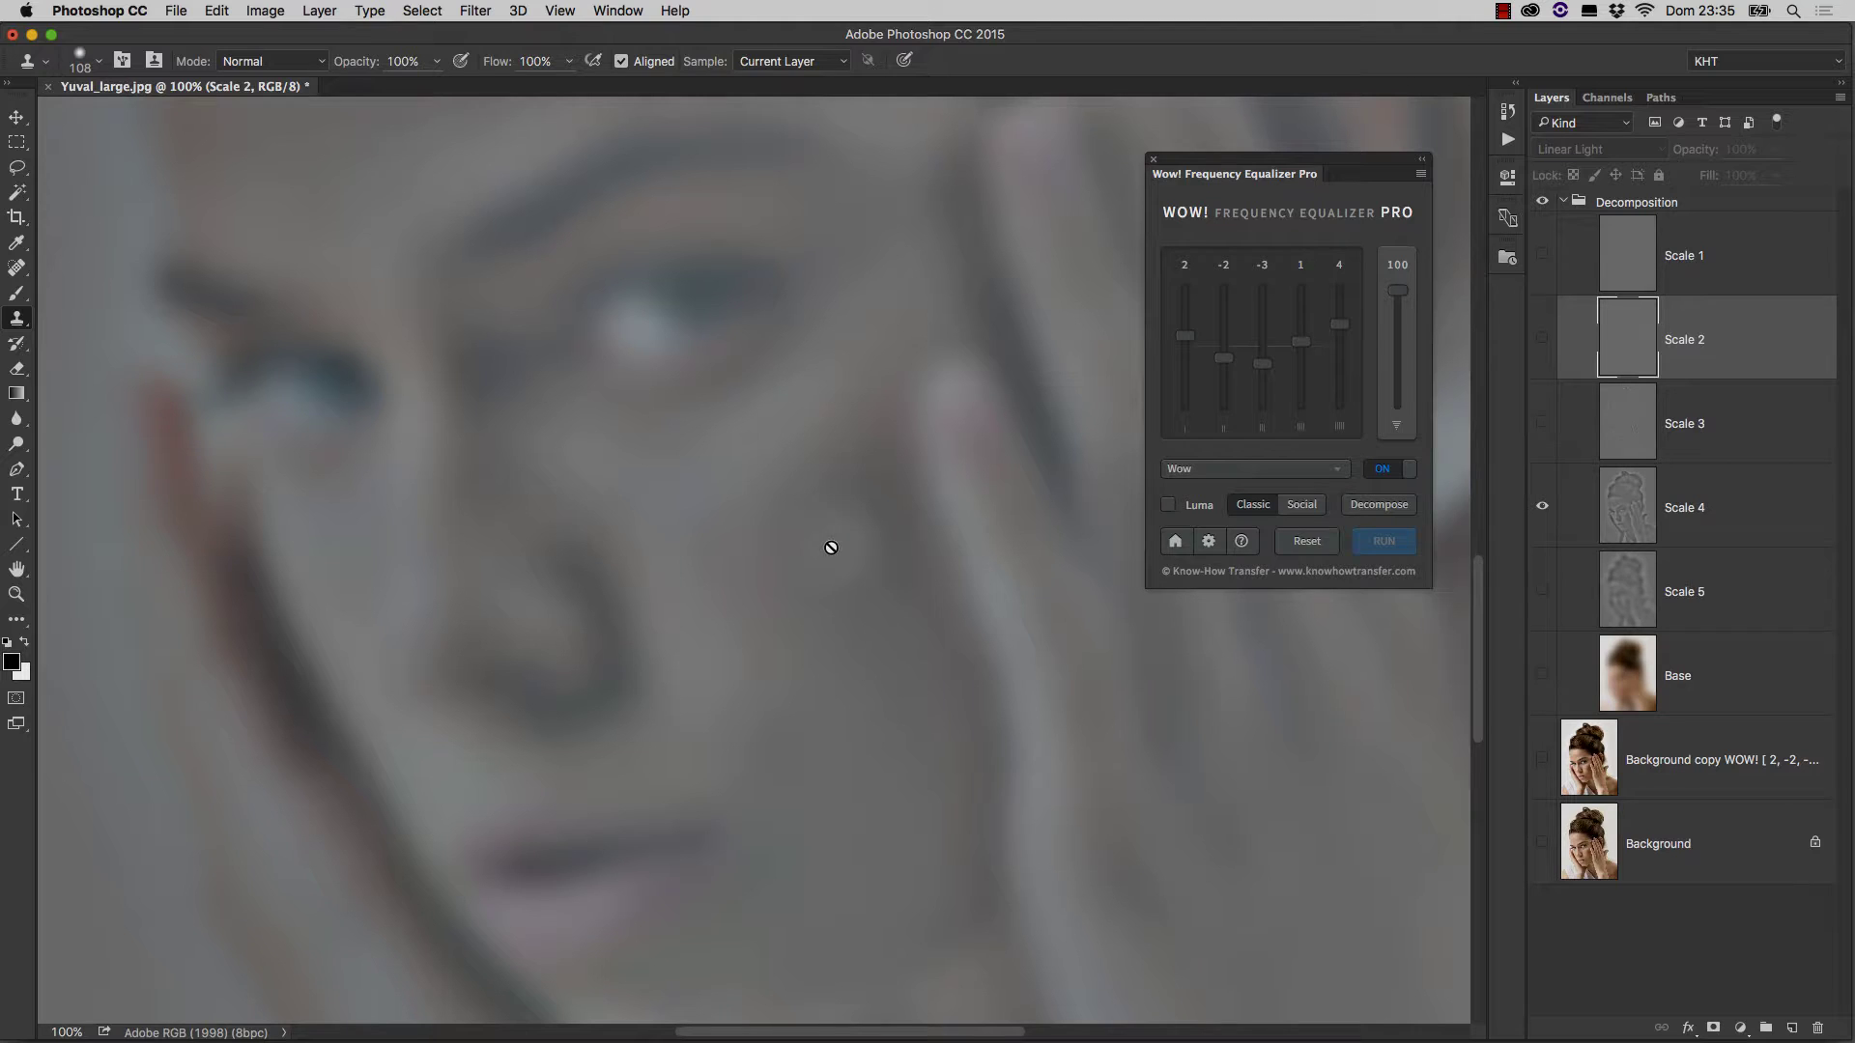
alt+click(1541, 507)
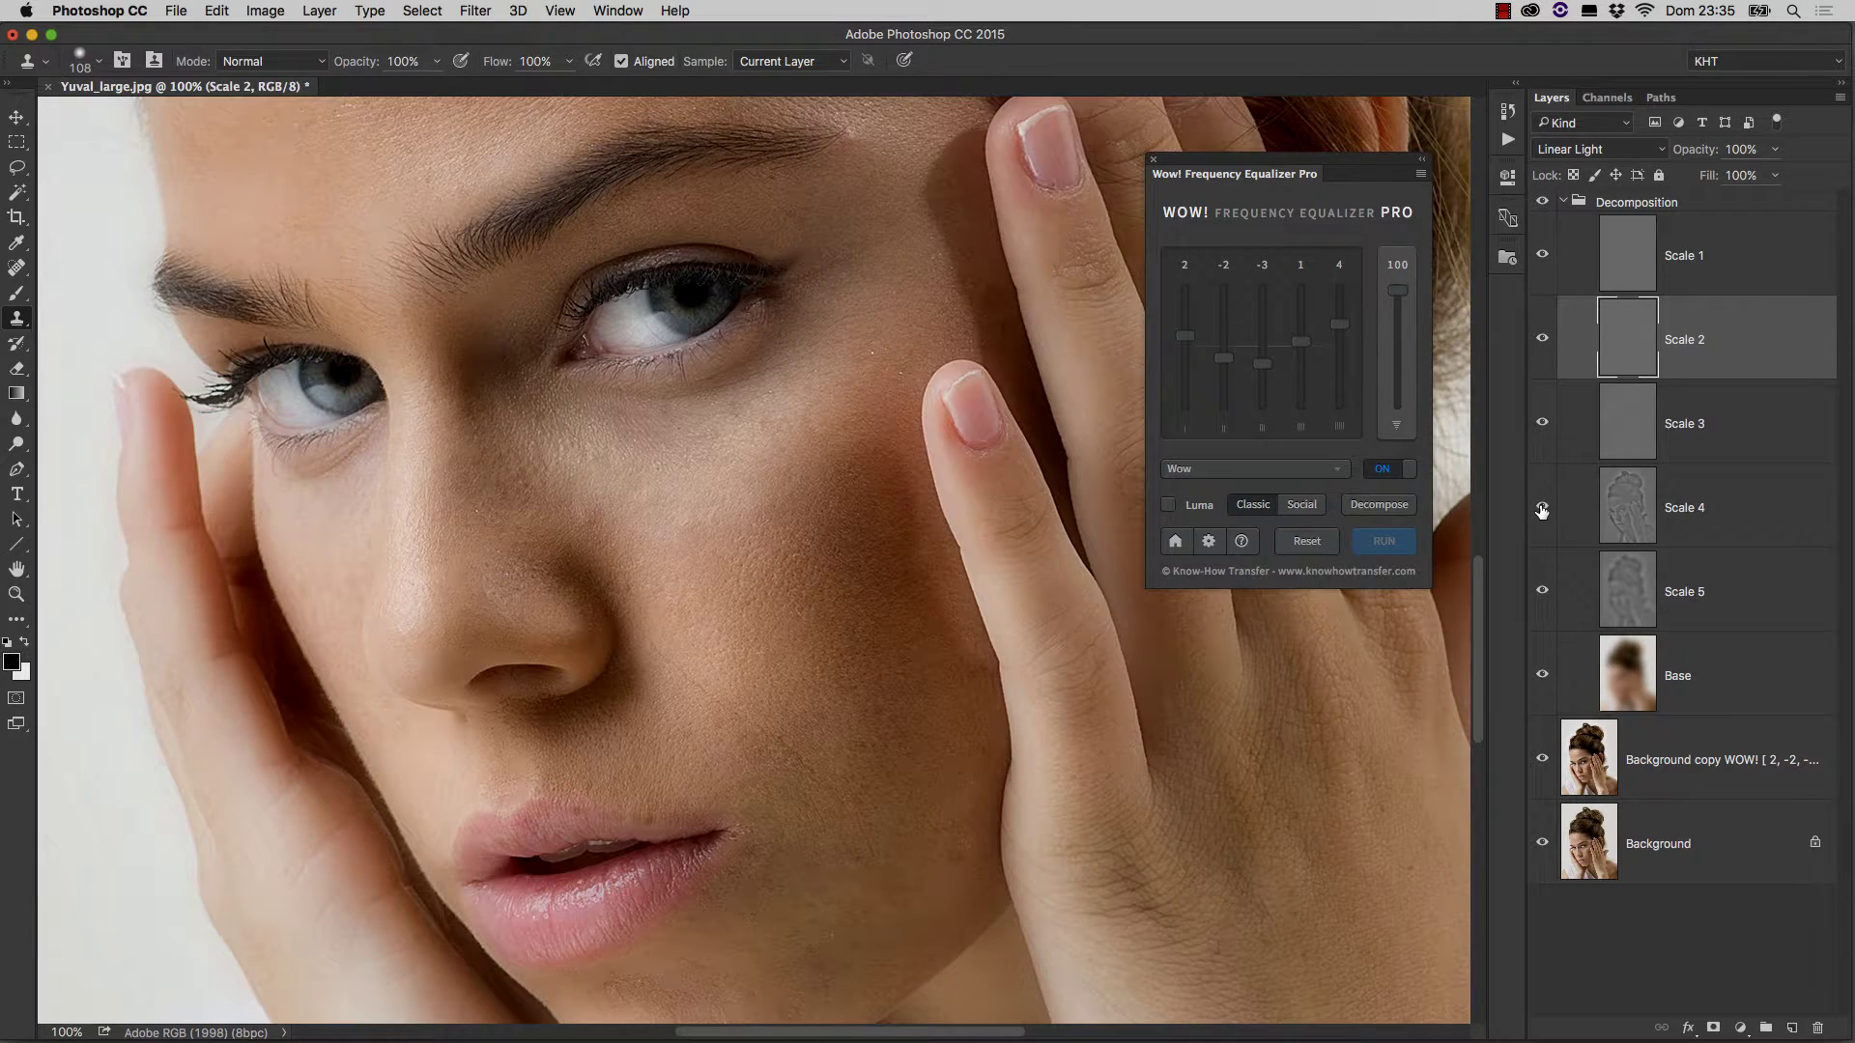
click(1783, 516)
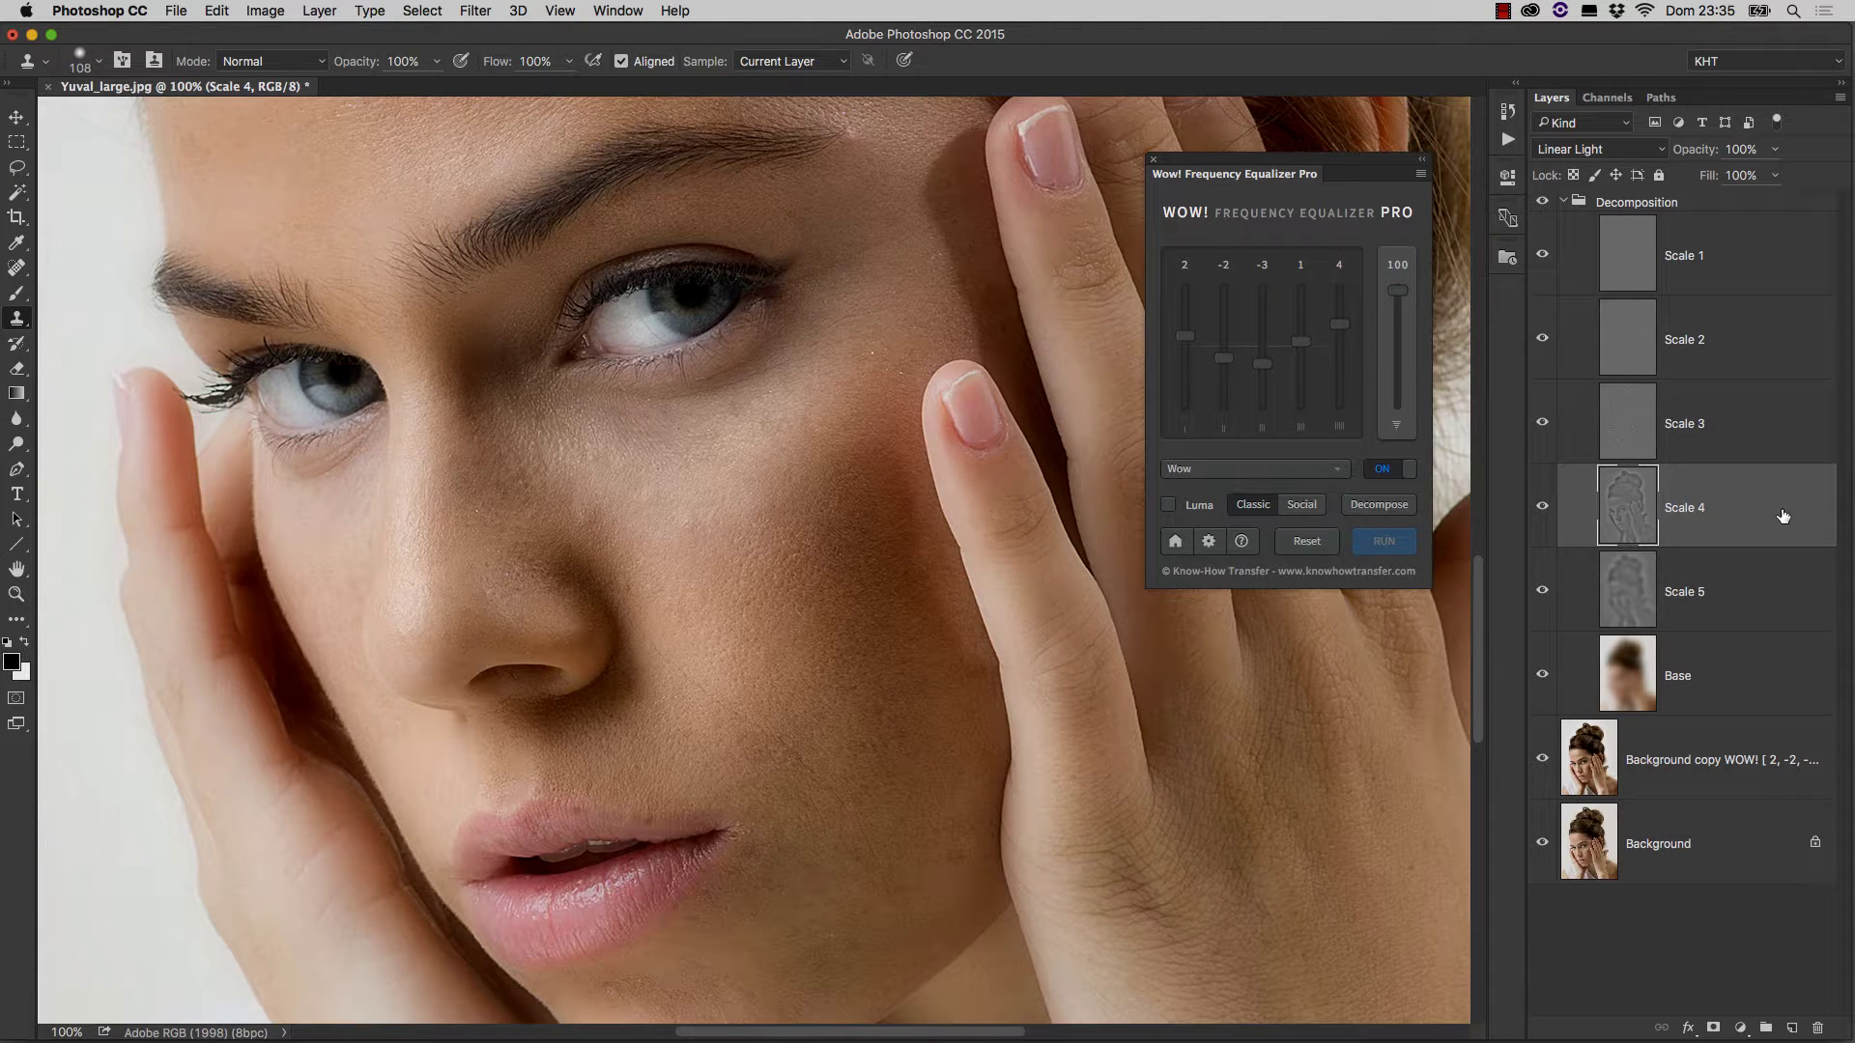
- Draw a 40 px feathered Lasso loop around the cheek between nose and fingertips
click(17, 167)
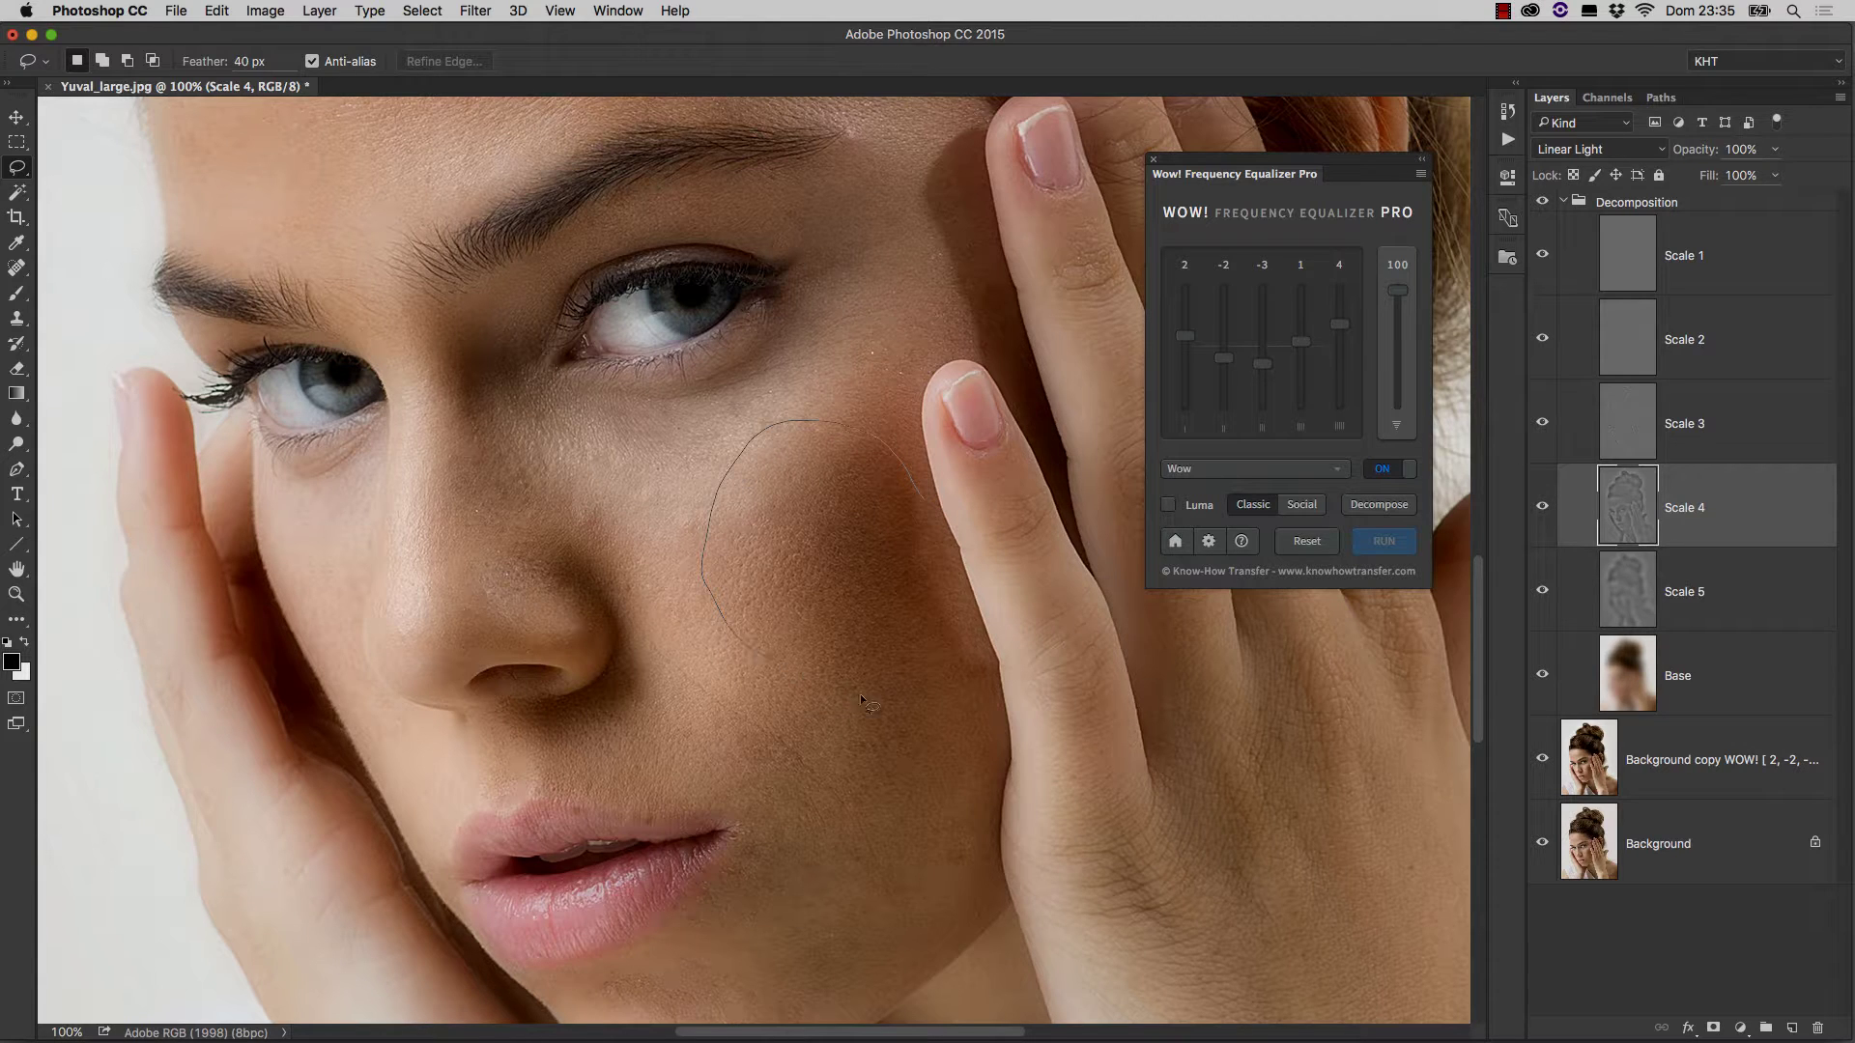
drag(923, 496, 925, 498)
- Start a Gaussian Blur on the cheek selection with a 40,2 px radius
click(484, 13)
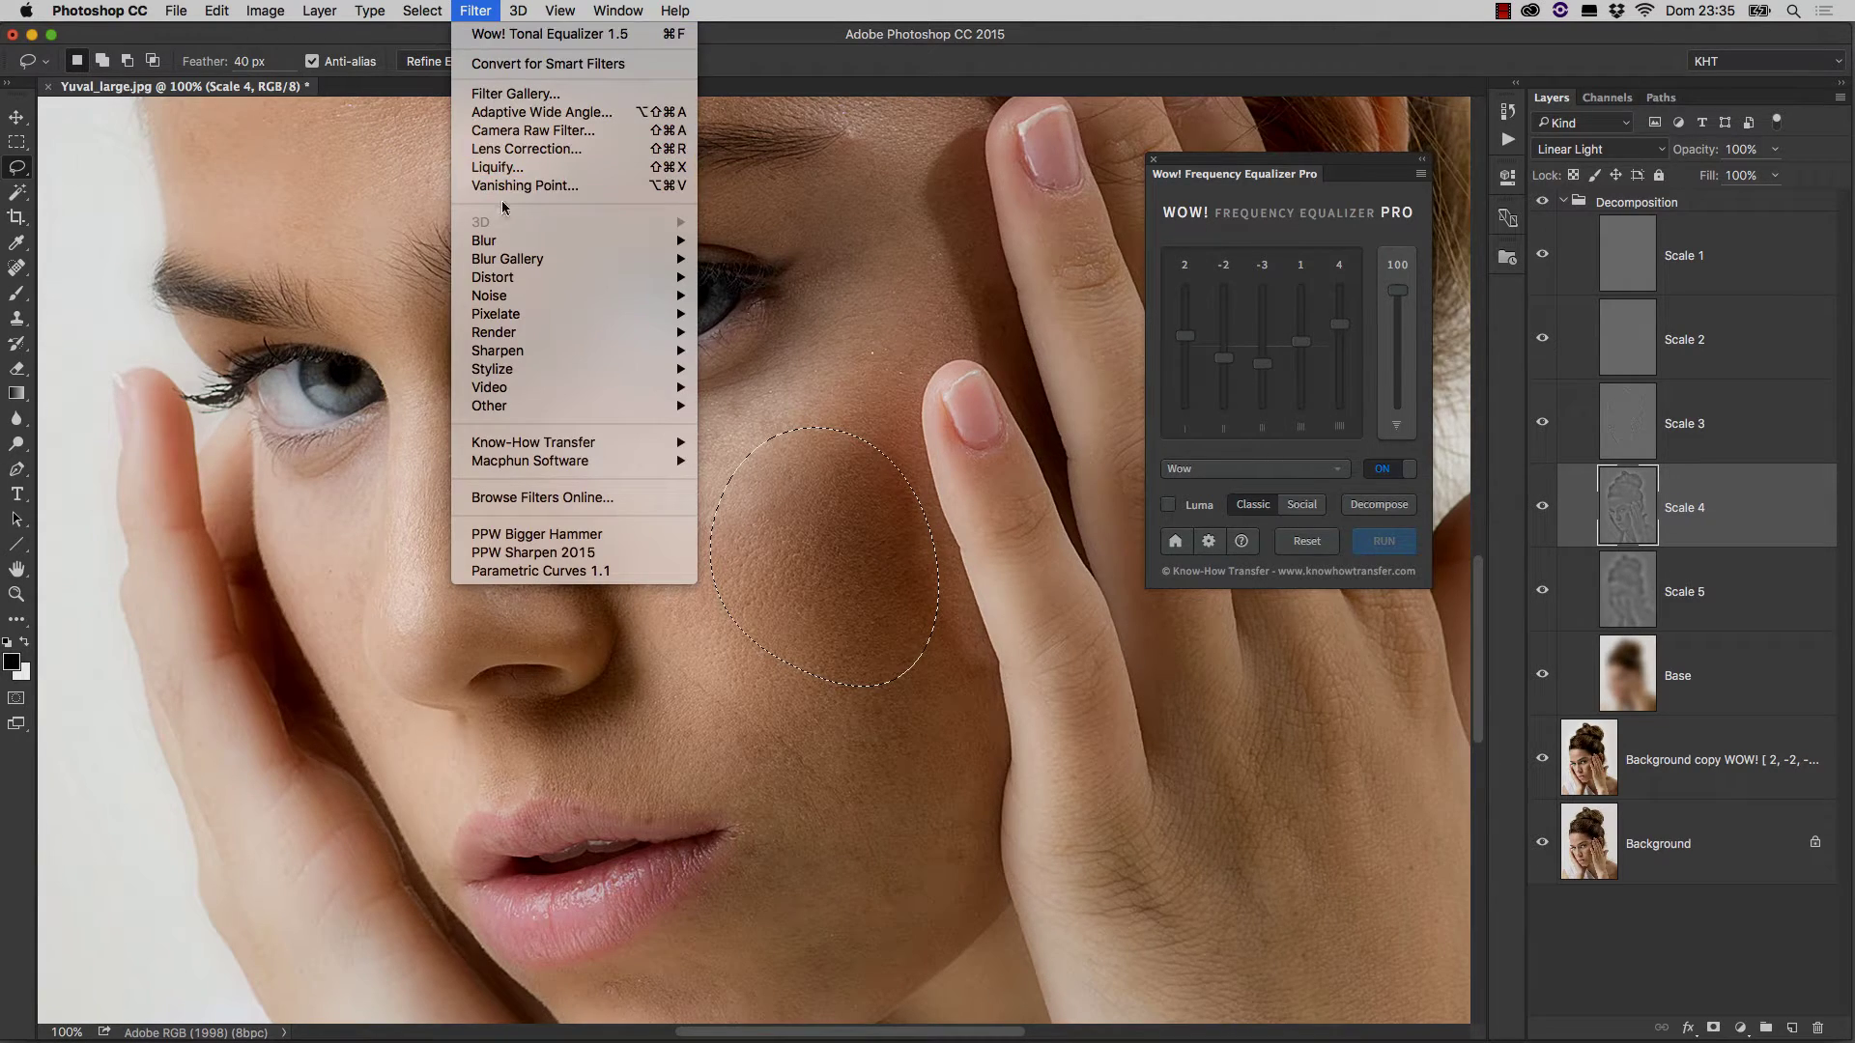
mouse_move(566, 240)
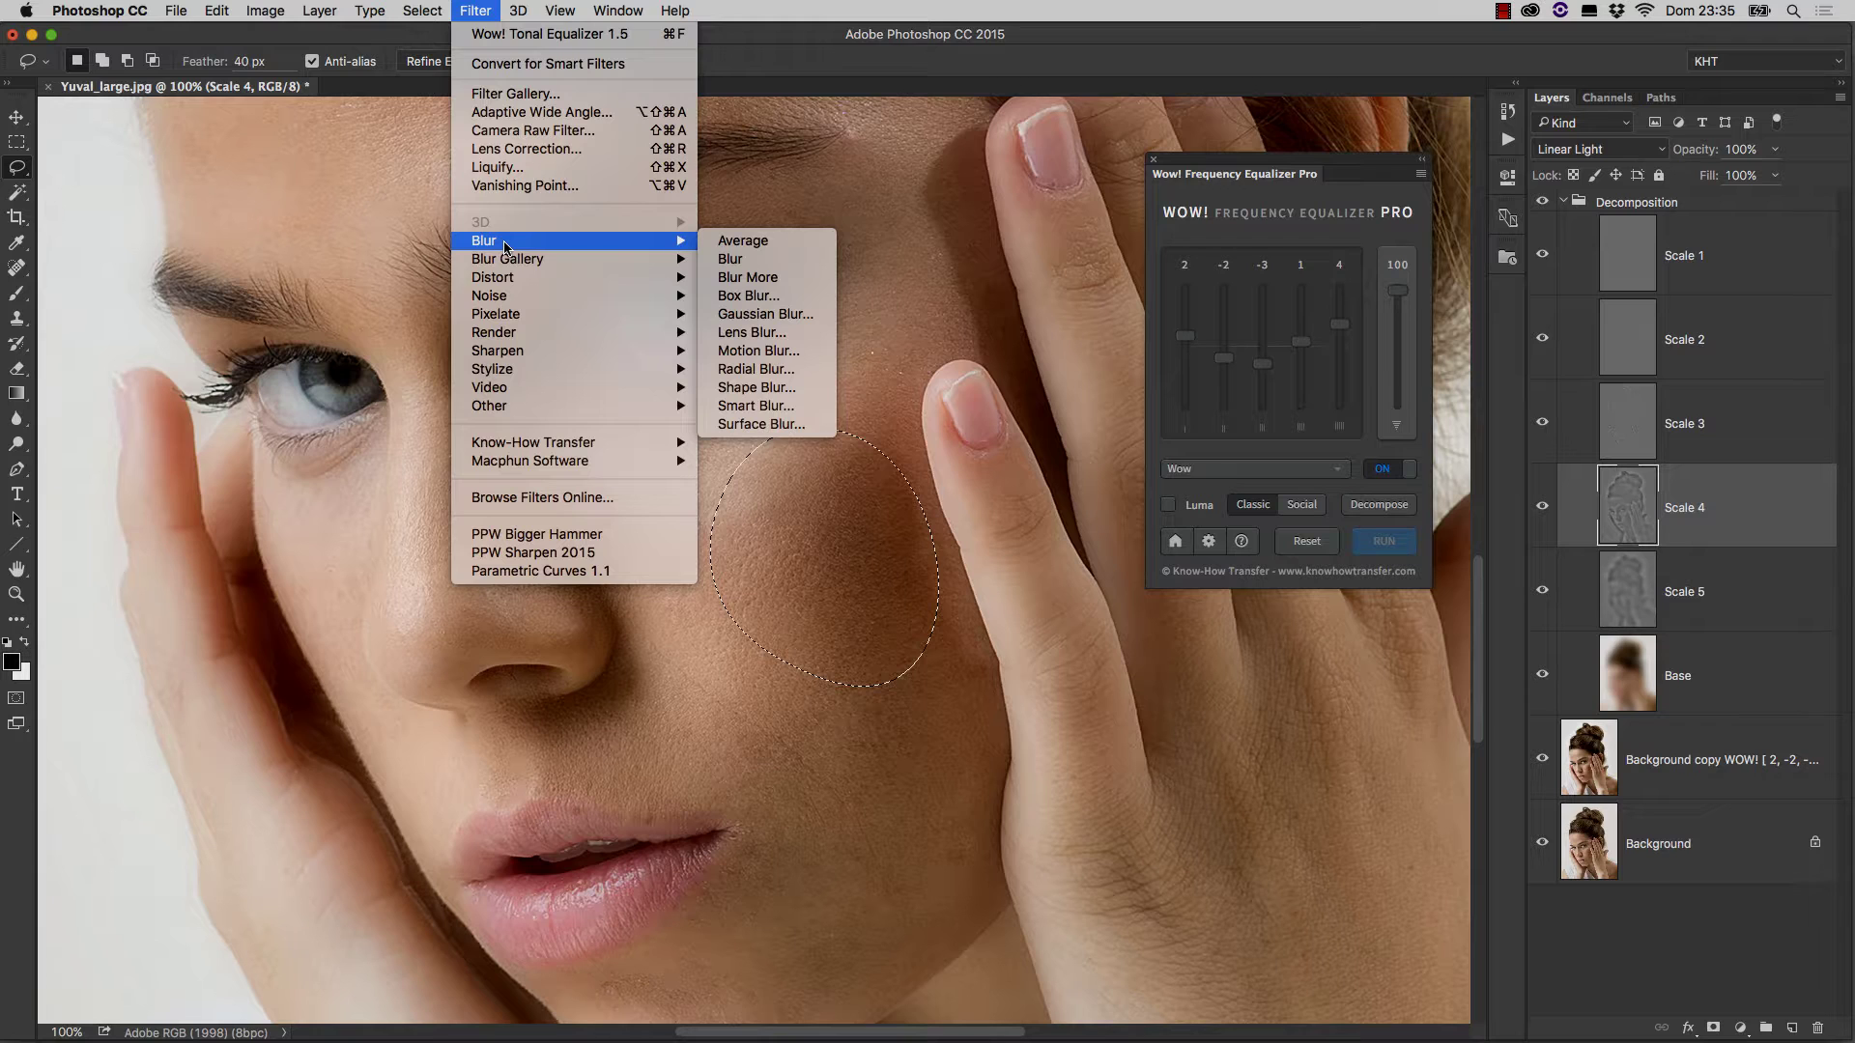
click(760, 315)
drag(999, 320, 486, 193)
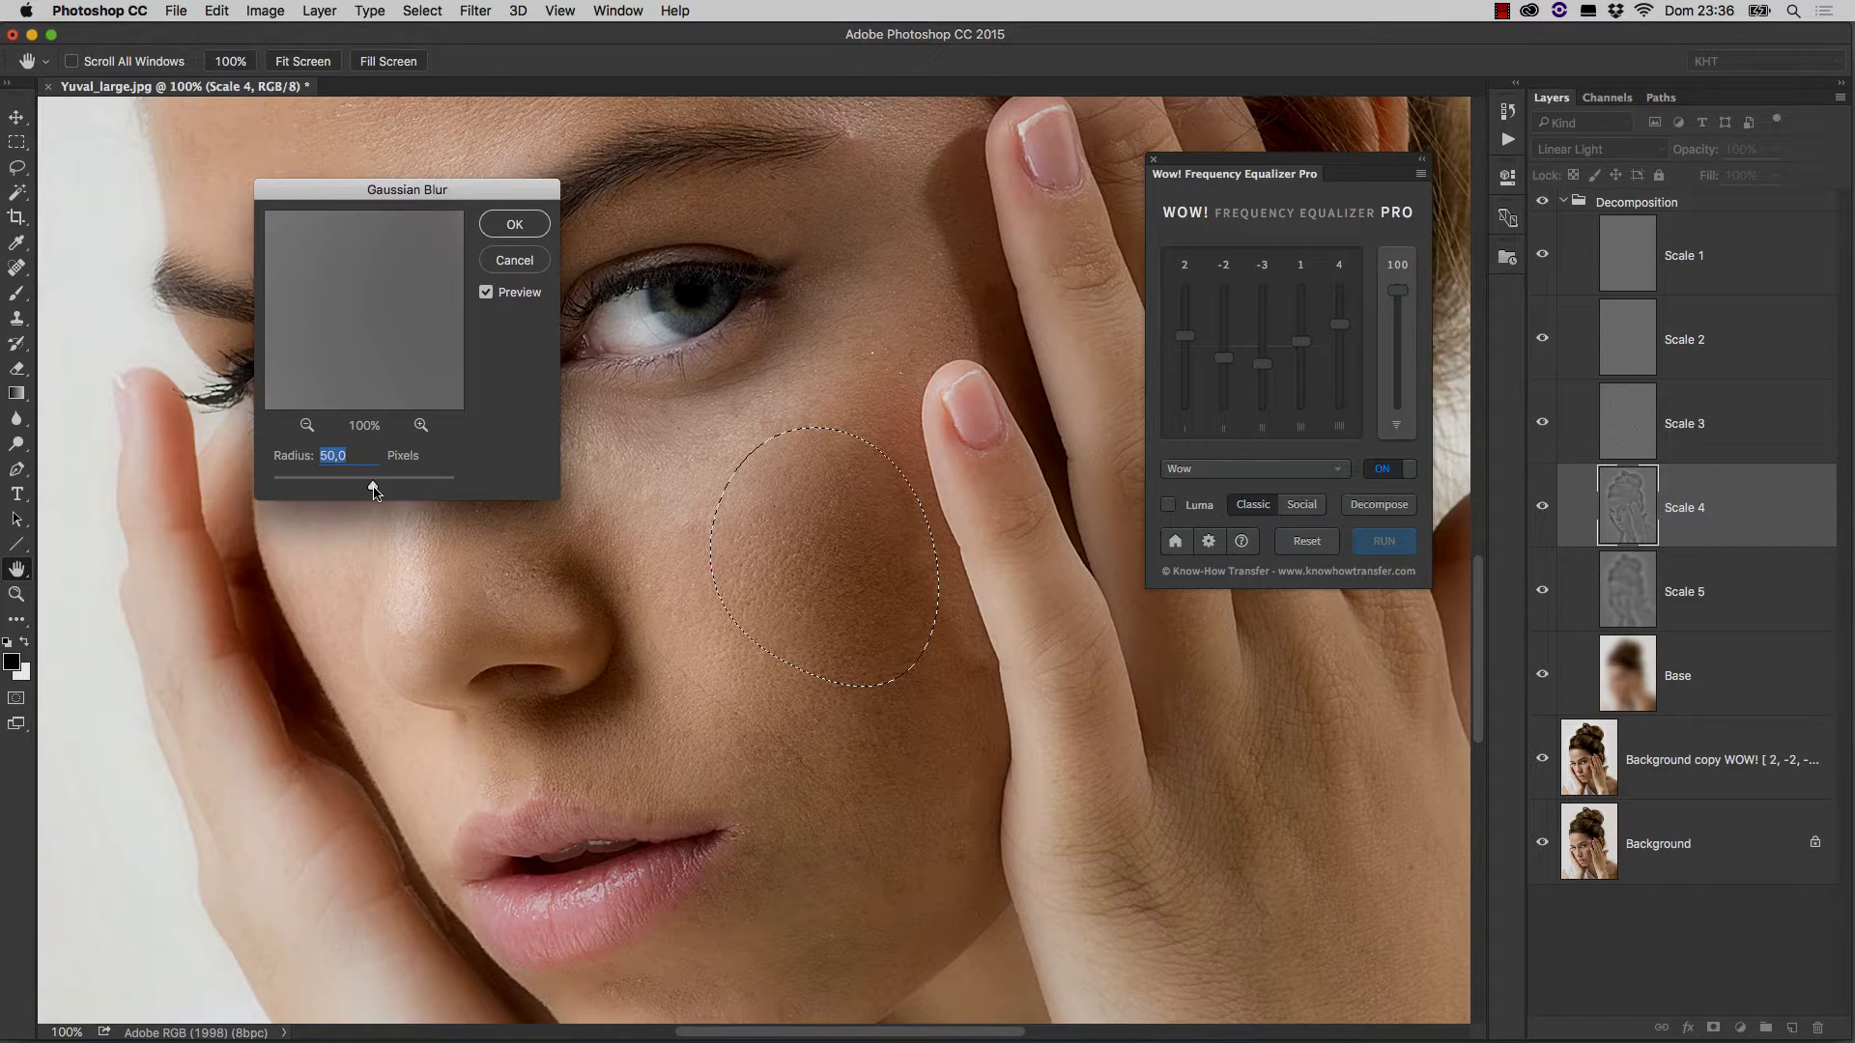
drag(372, 485, 365, 485)
- Toggle the blur preview on and off at 100% and at 200% to compare the skin
click(487, 292)
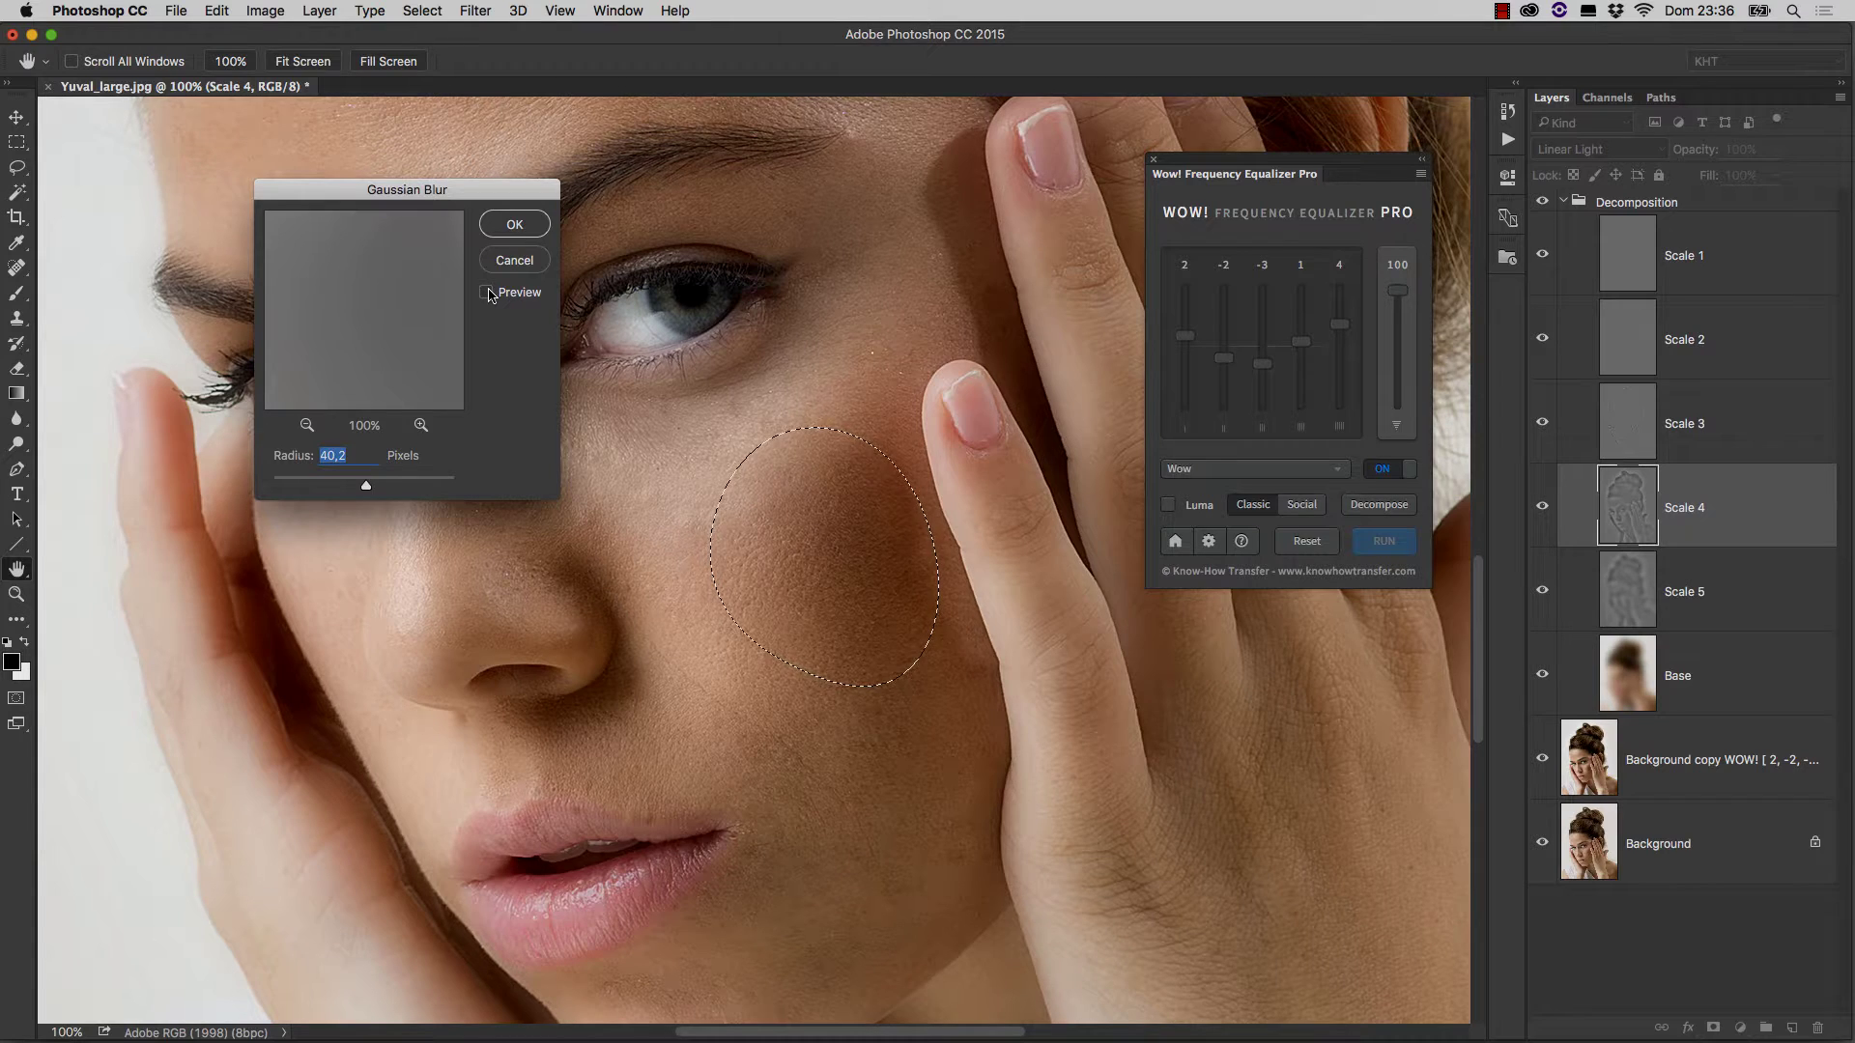
click(487, 293)
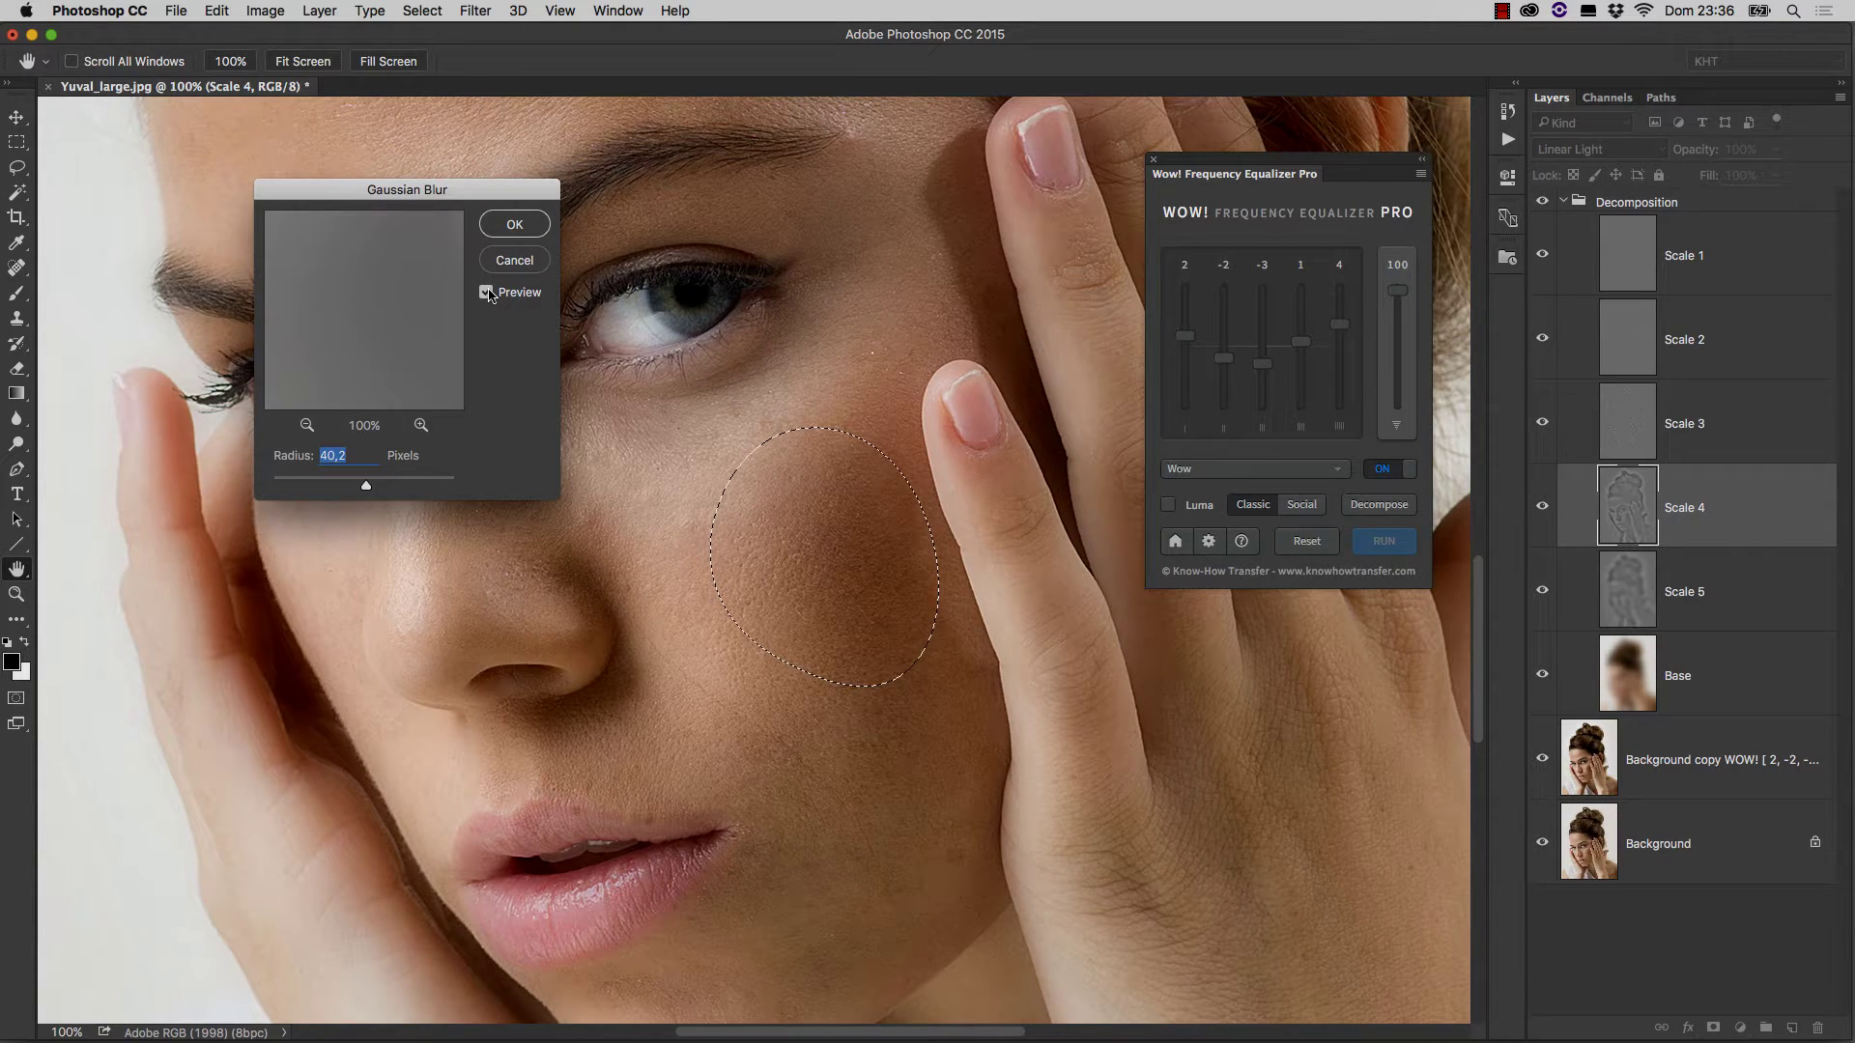
click(487, 293)
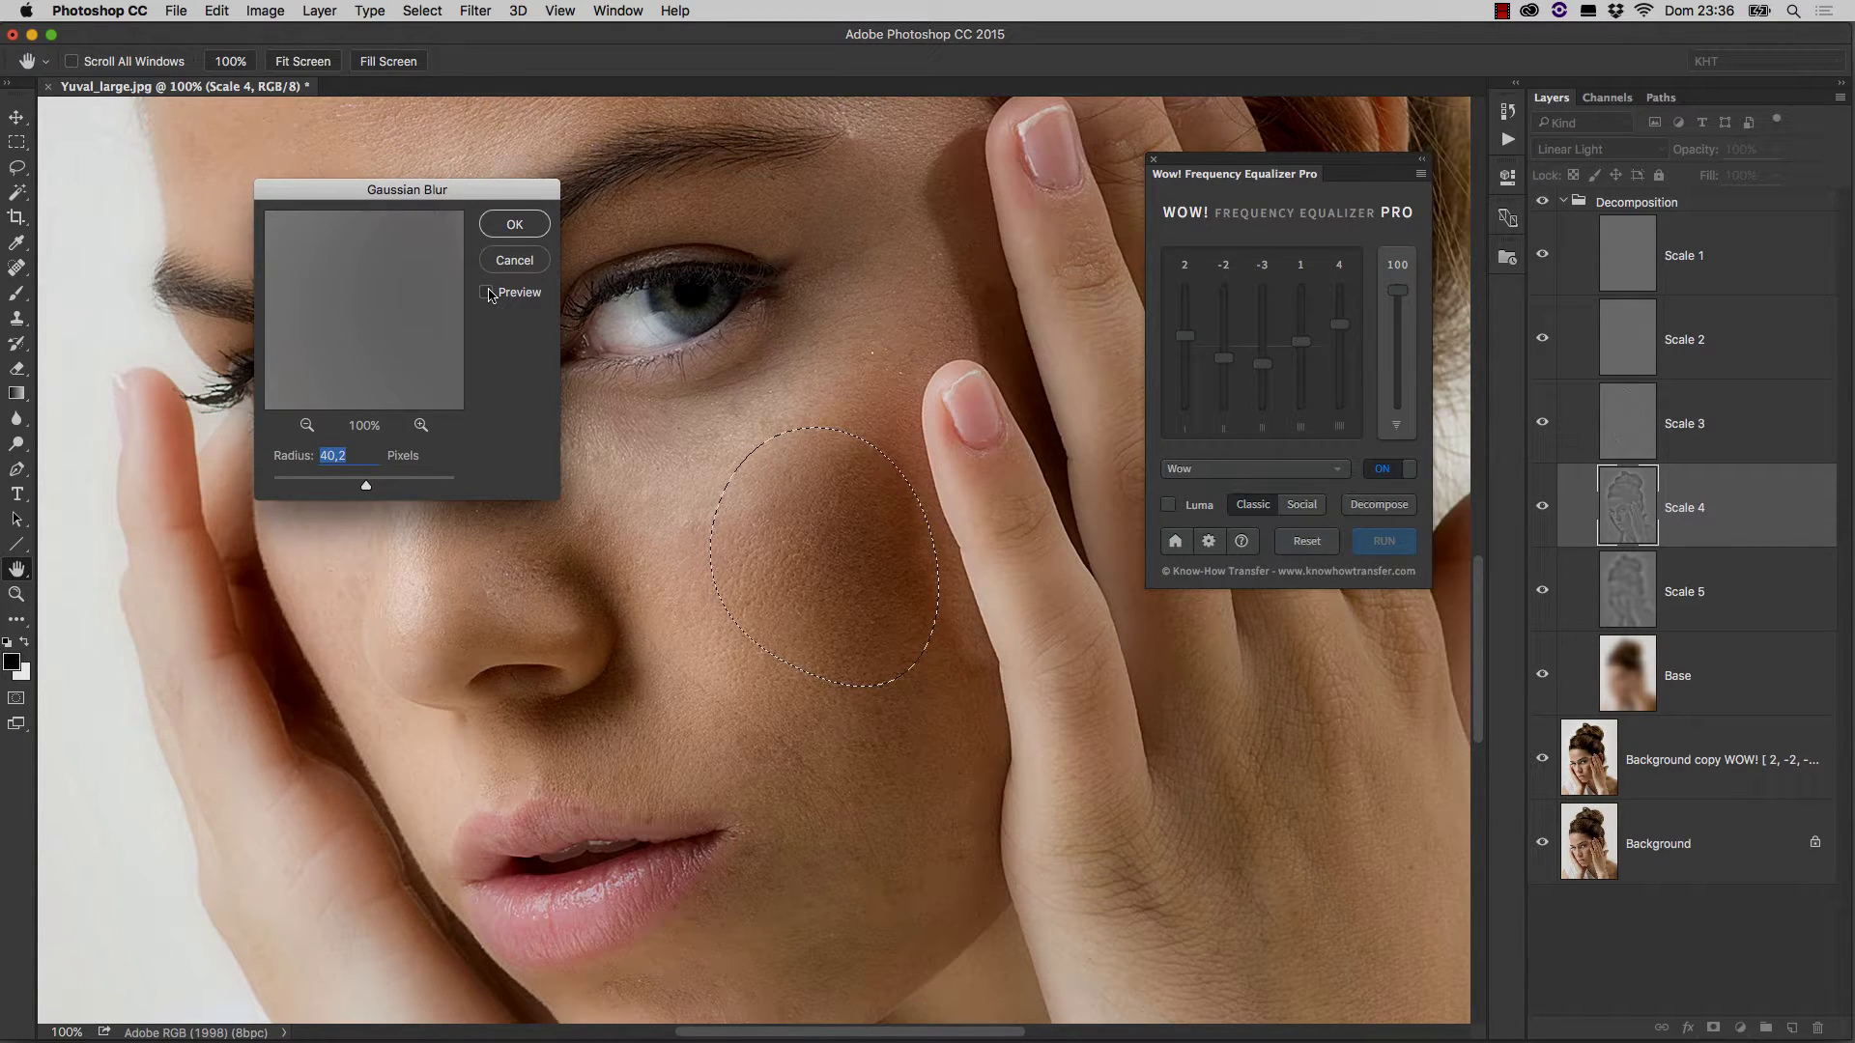
click(487, 292)
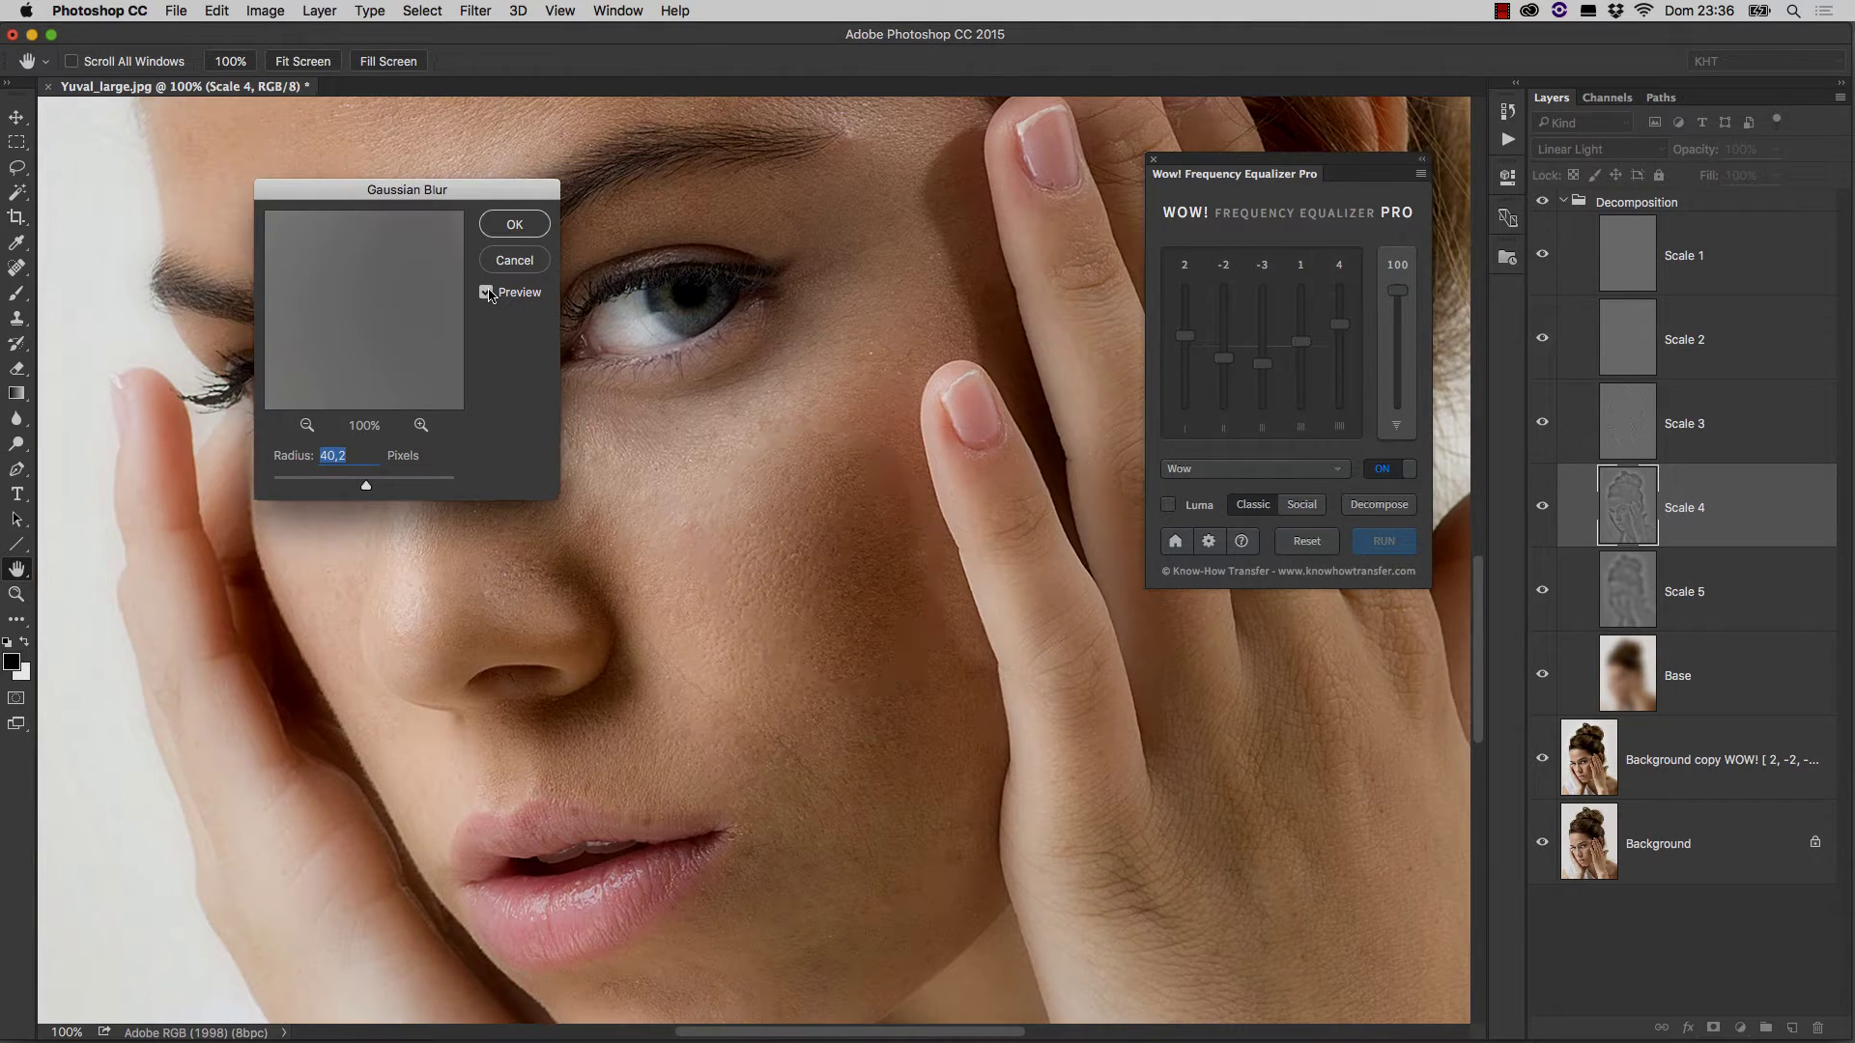
key(super+plus)
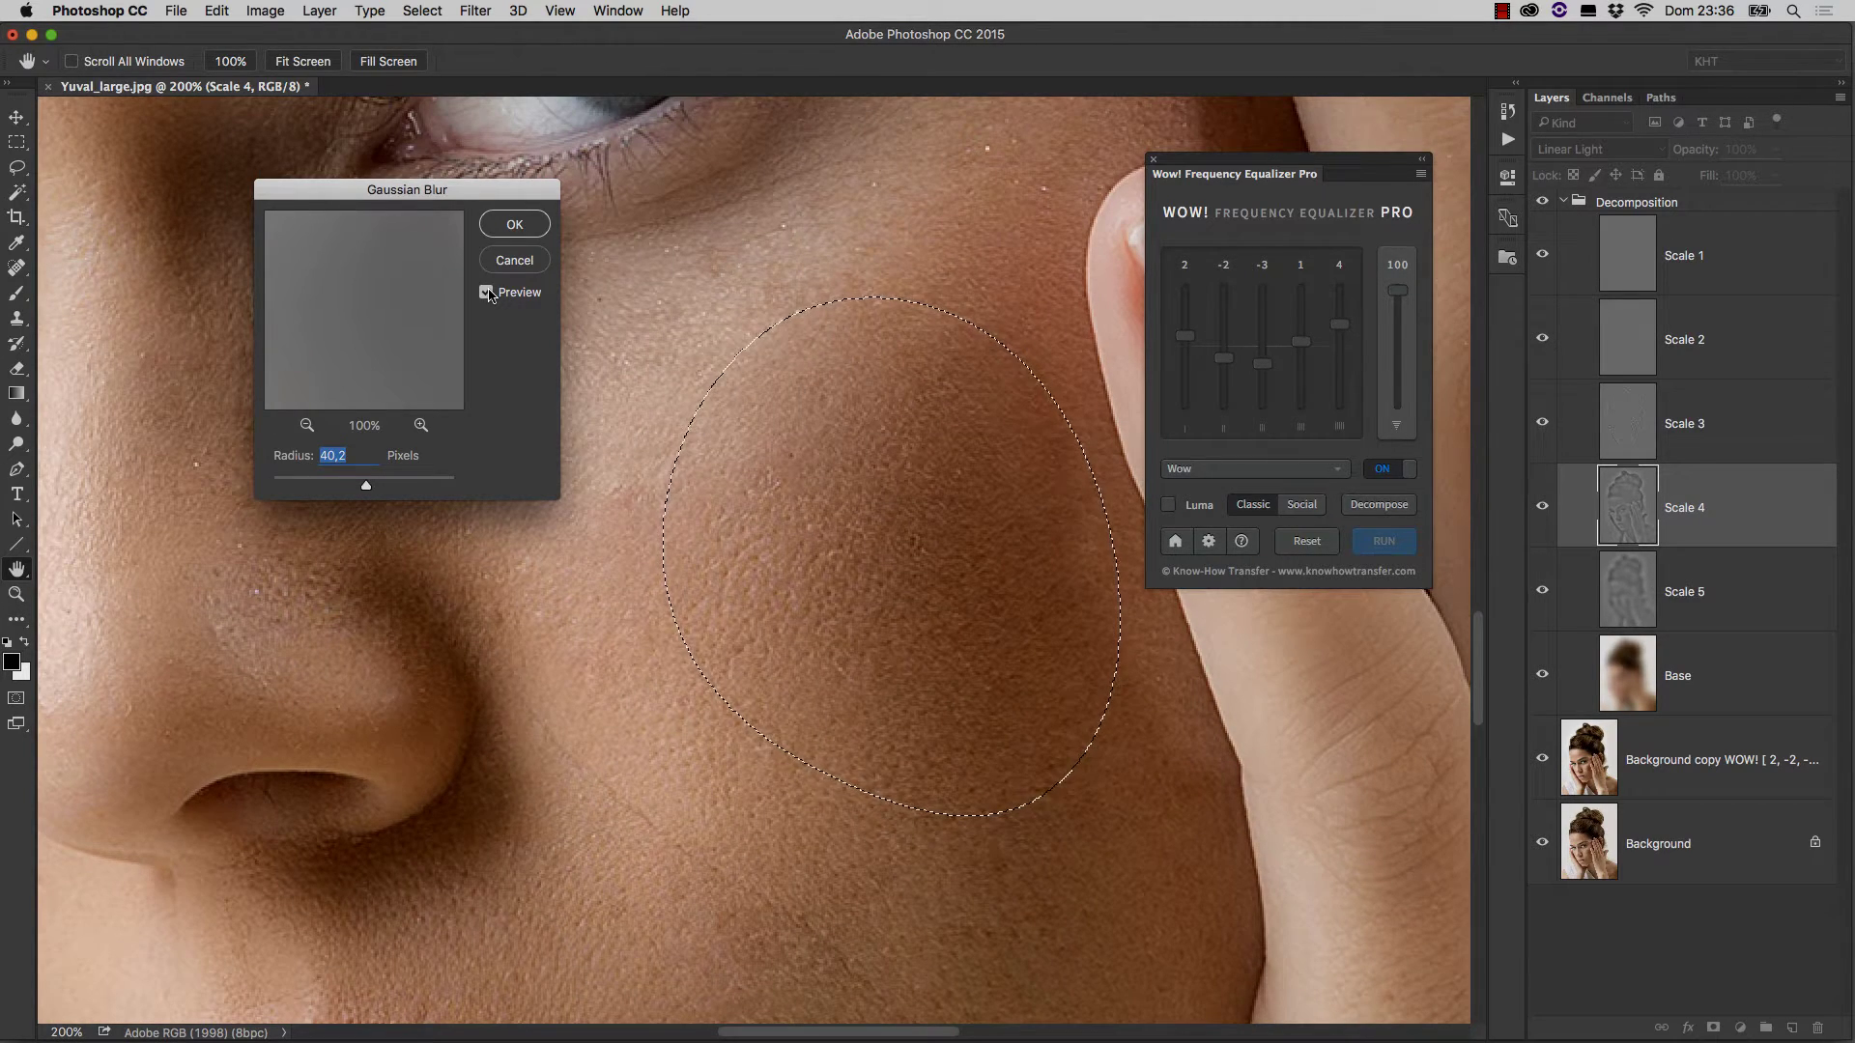
click(487, 293)
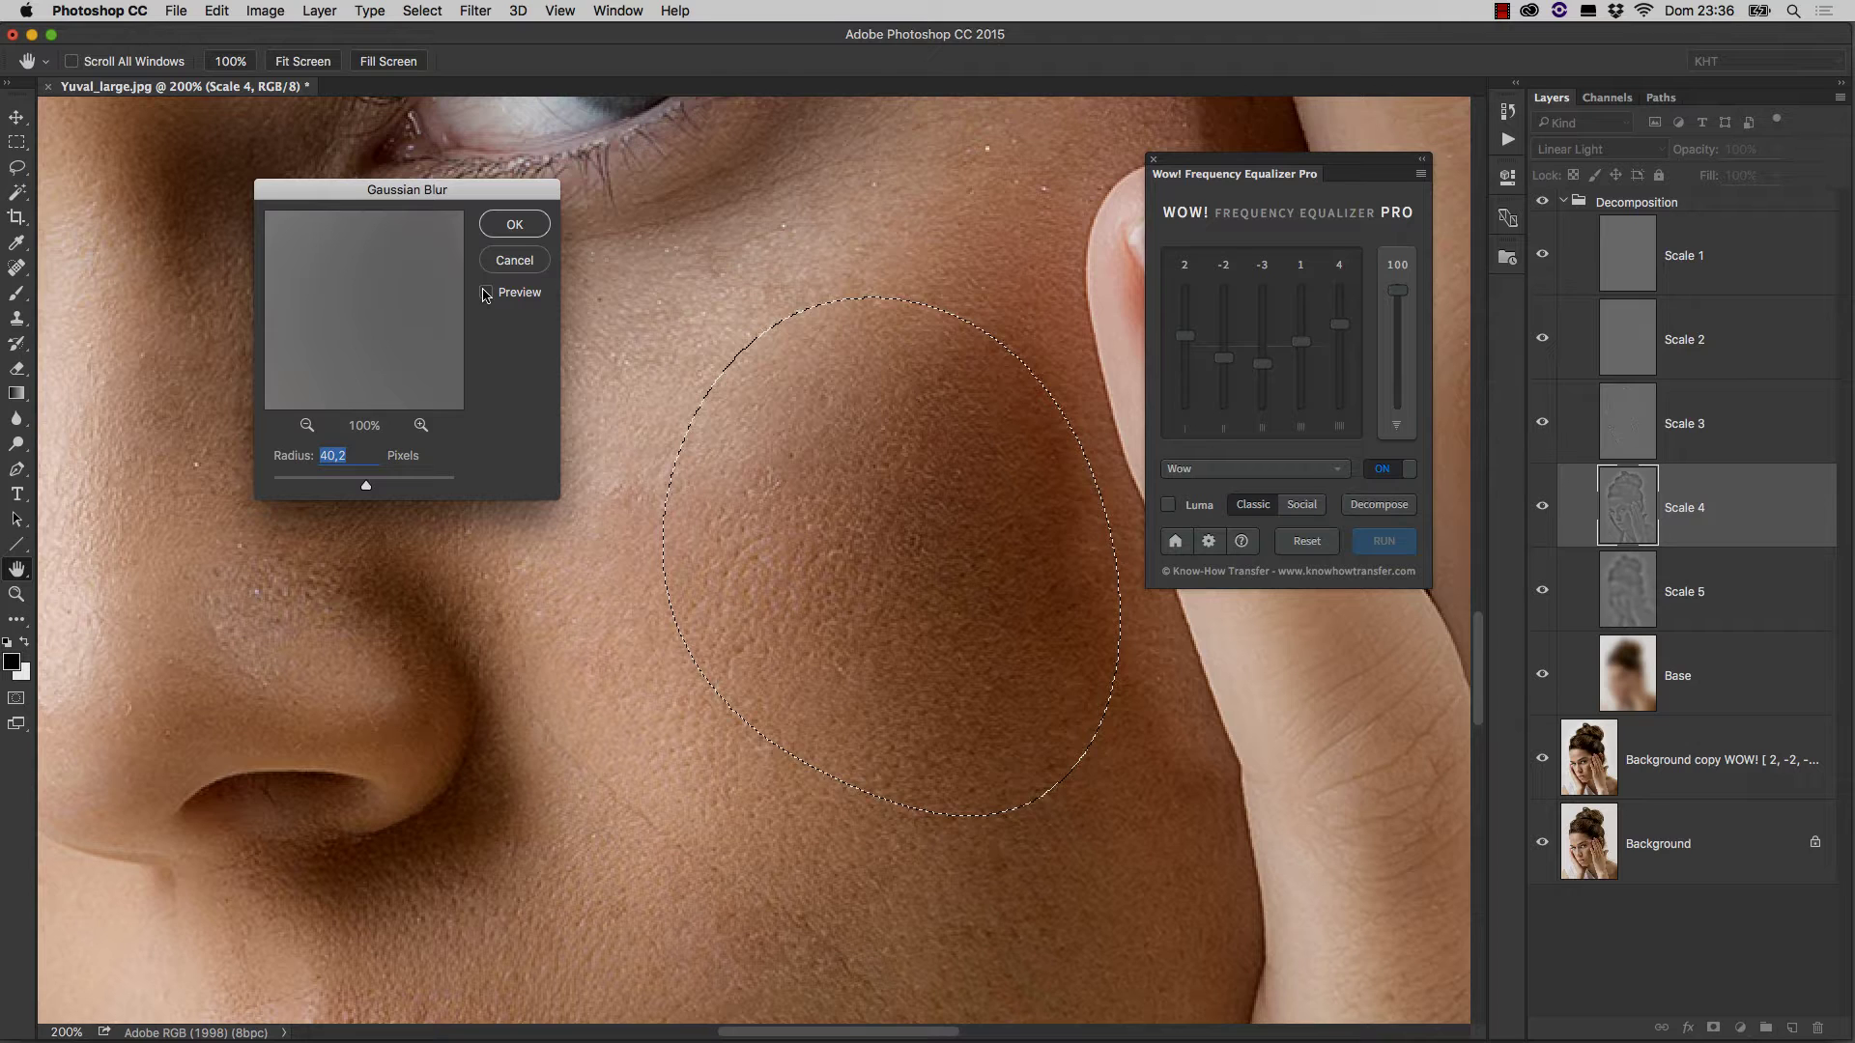
click(486, 293)
click(486, 293)
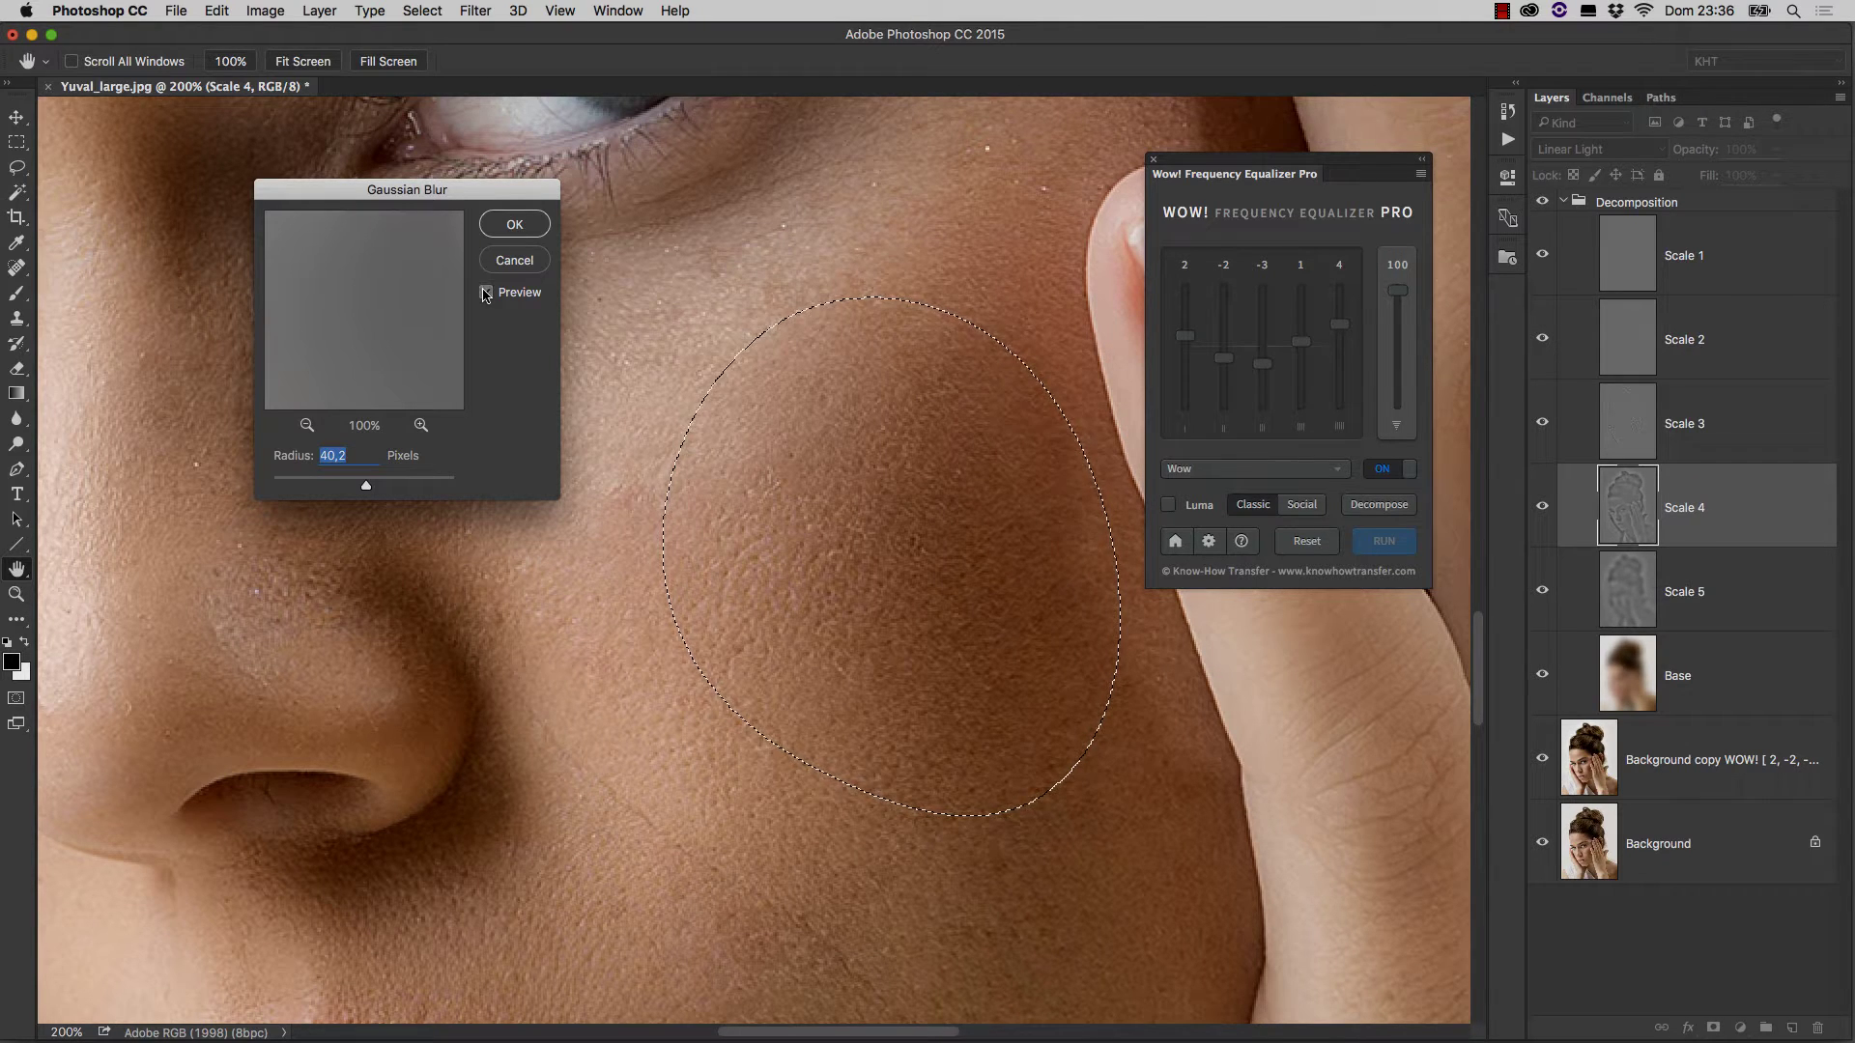
click(486, 293)
- Apply the 40,2 px blur to the Scale 4 cheek, then select the Scale 5 layer
click(522, 230)
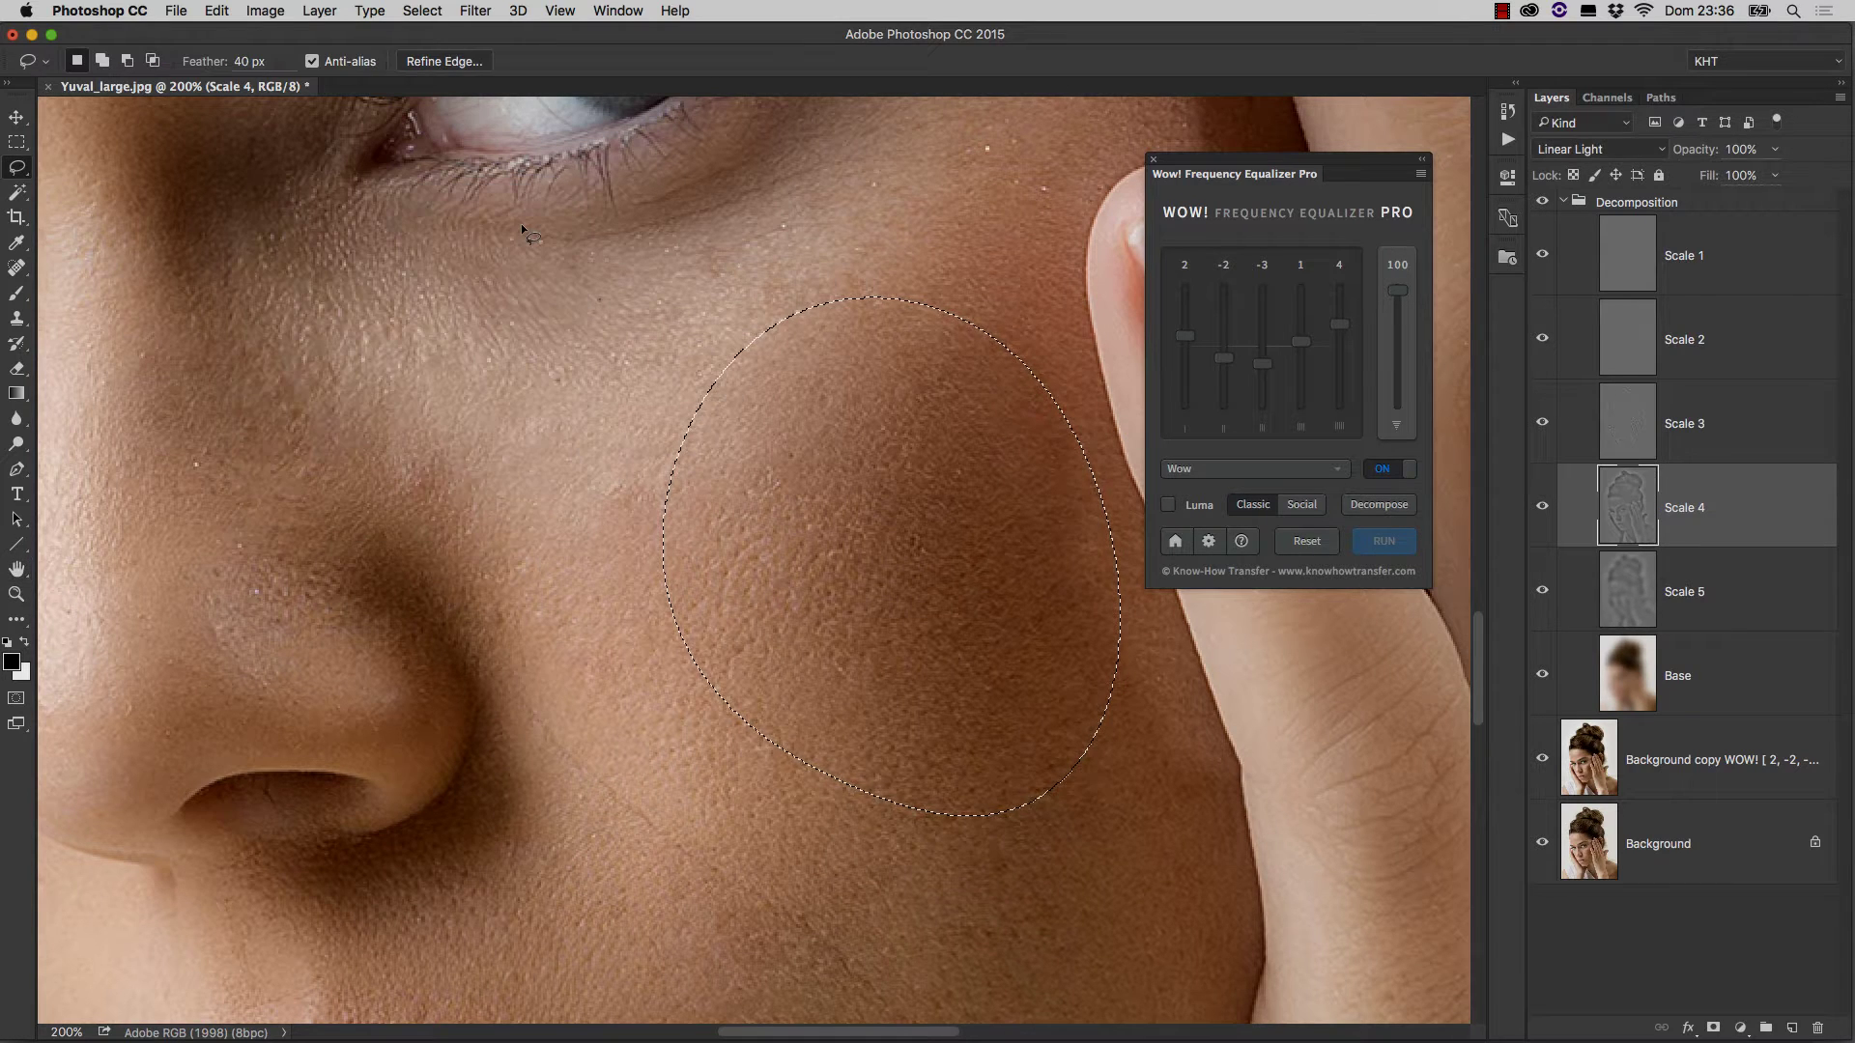
click(1627, 592)
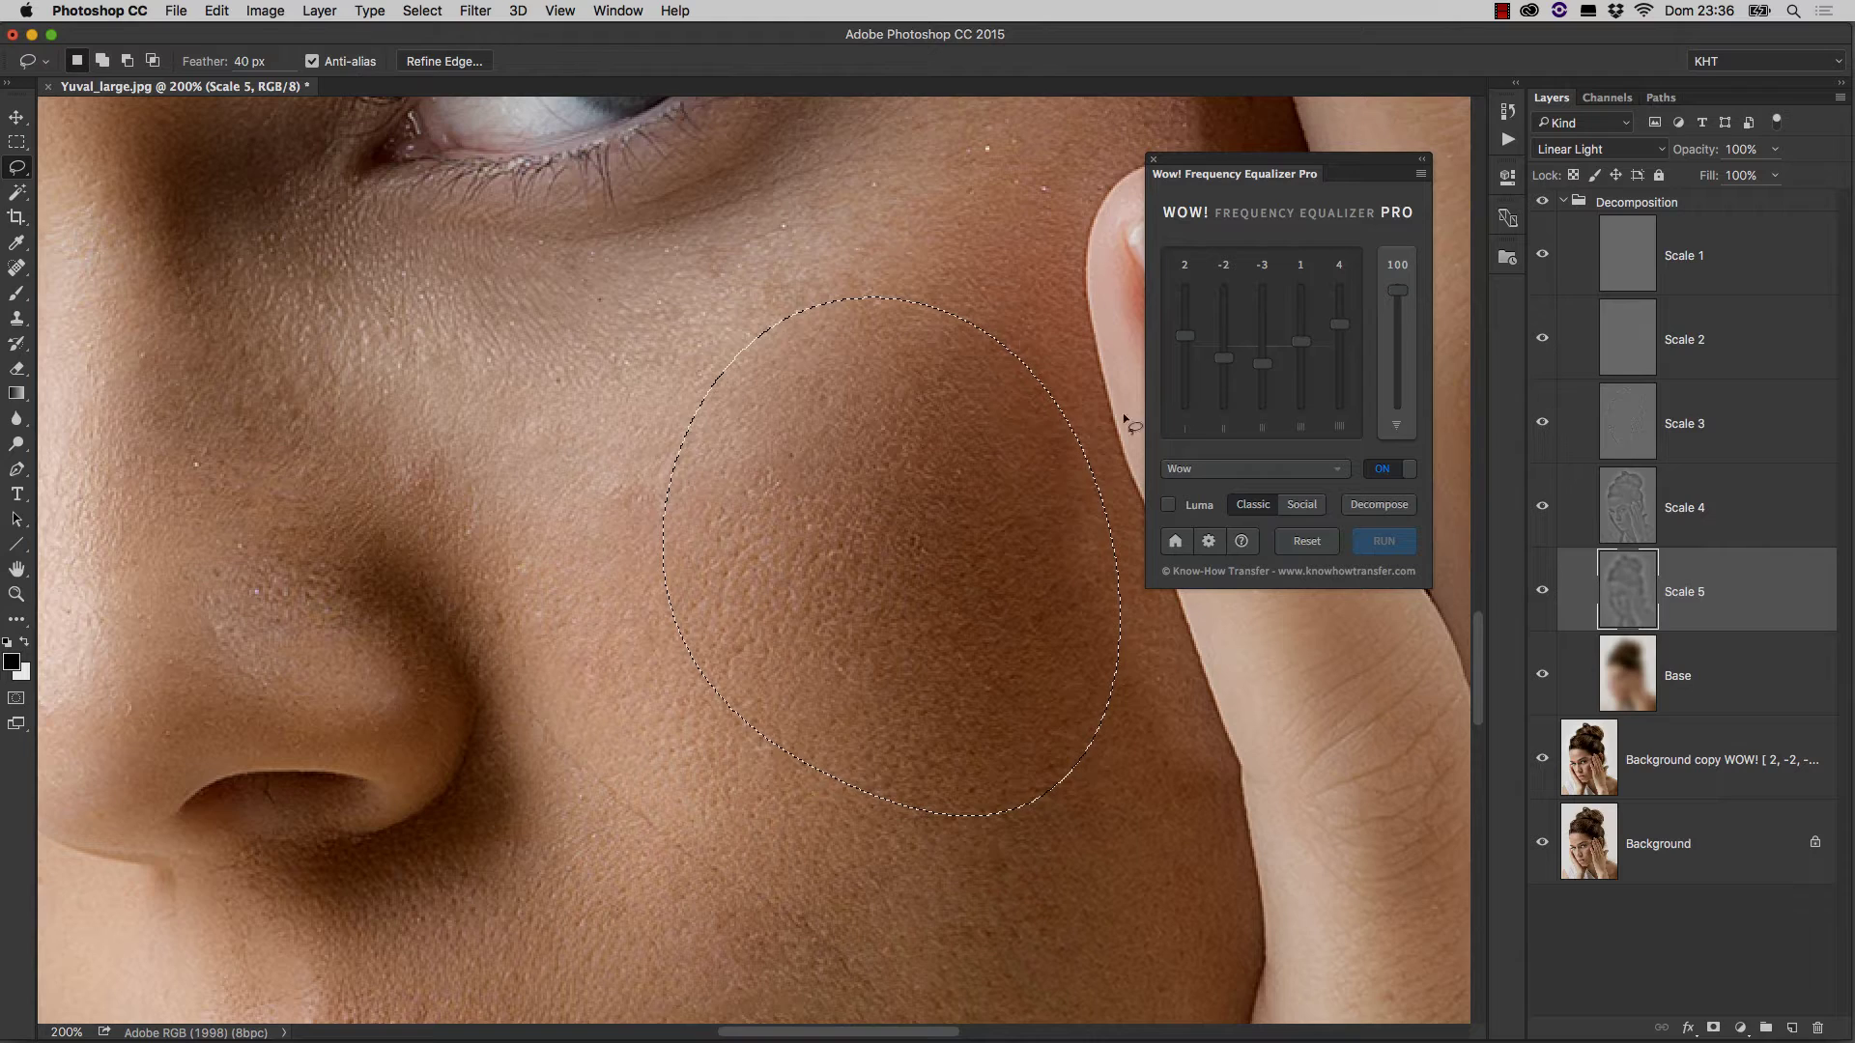
click(481, 12)
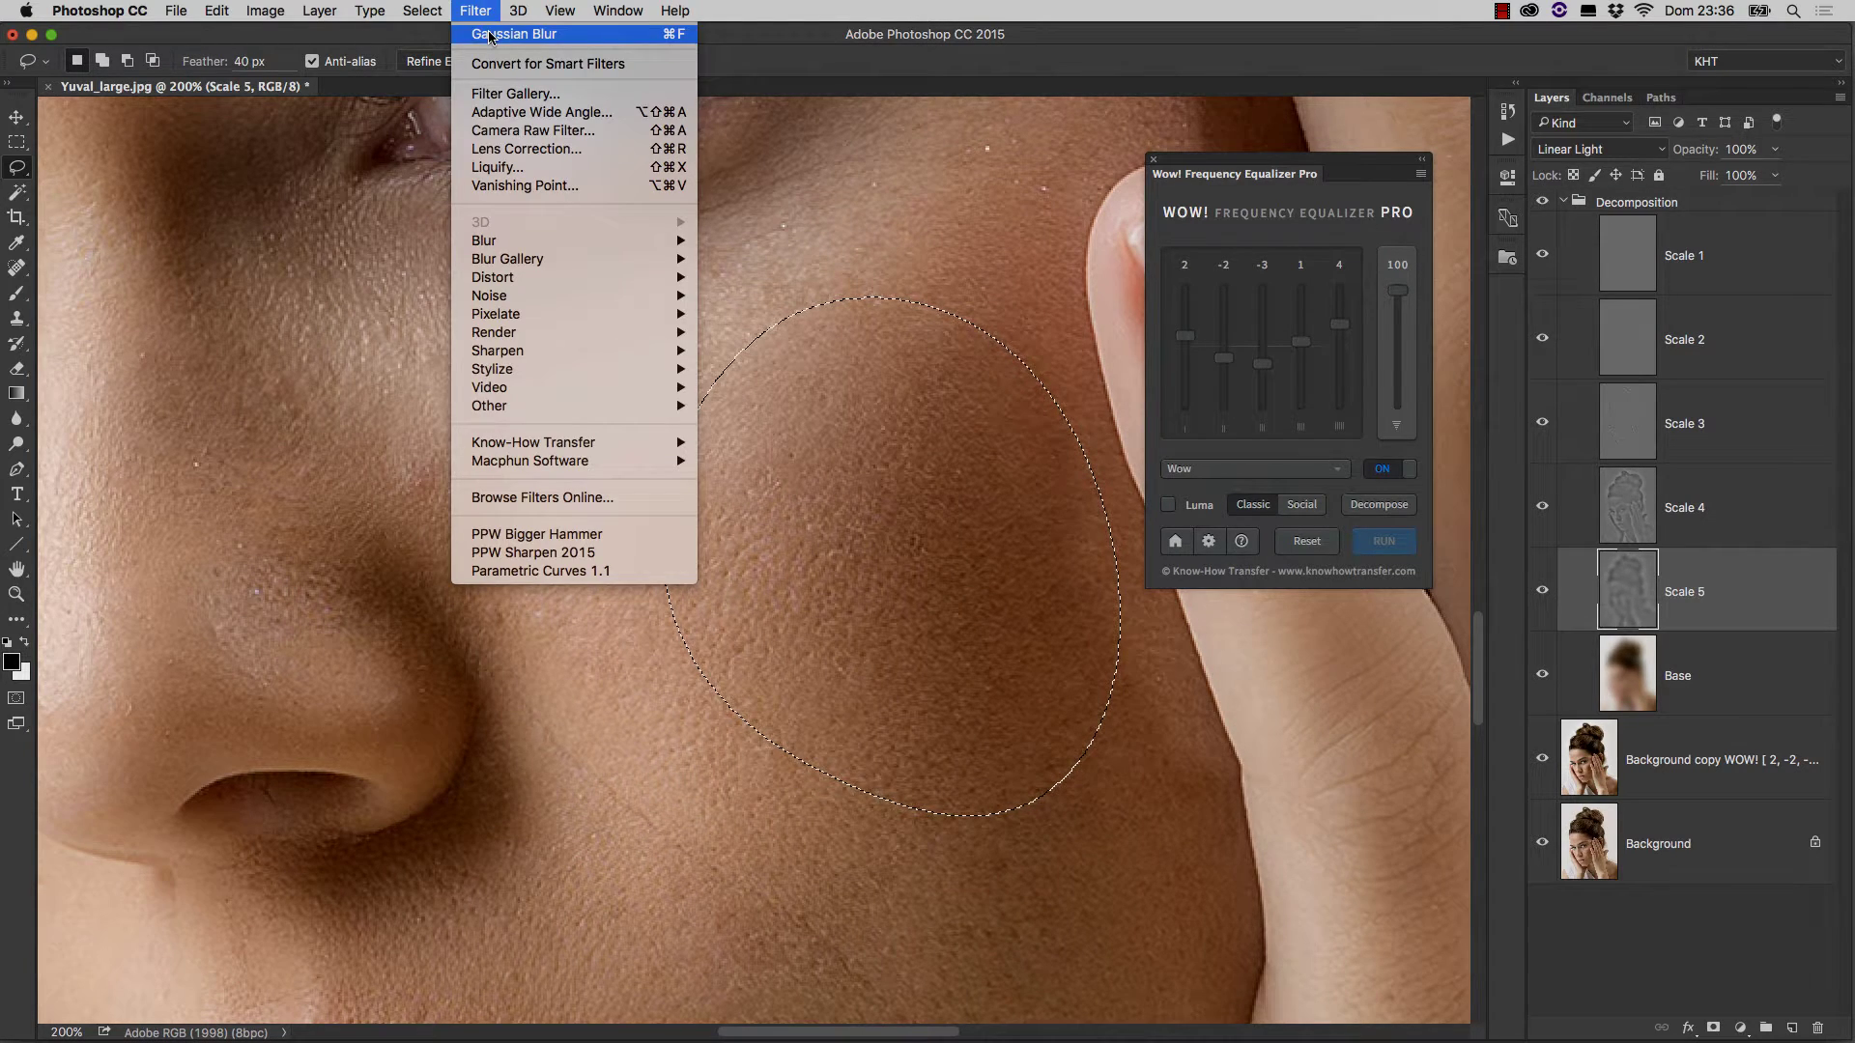
key(Escape)
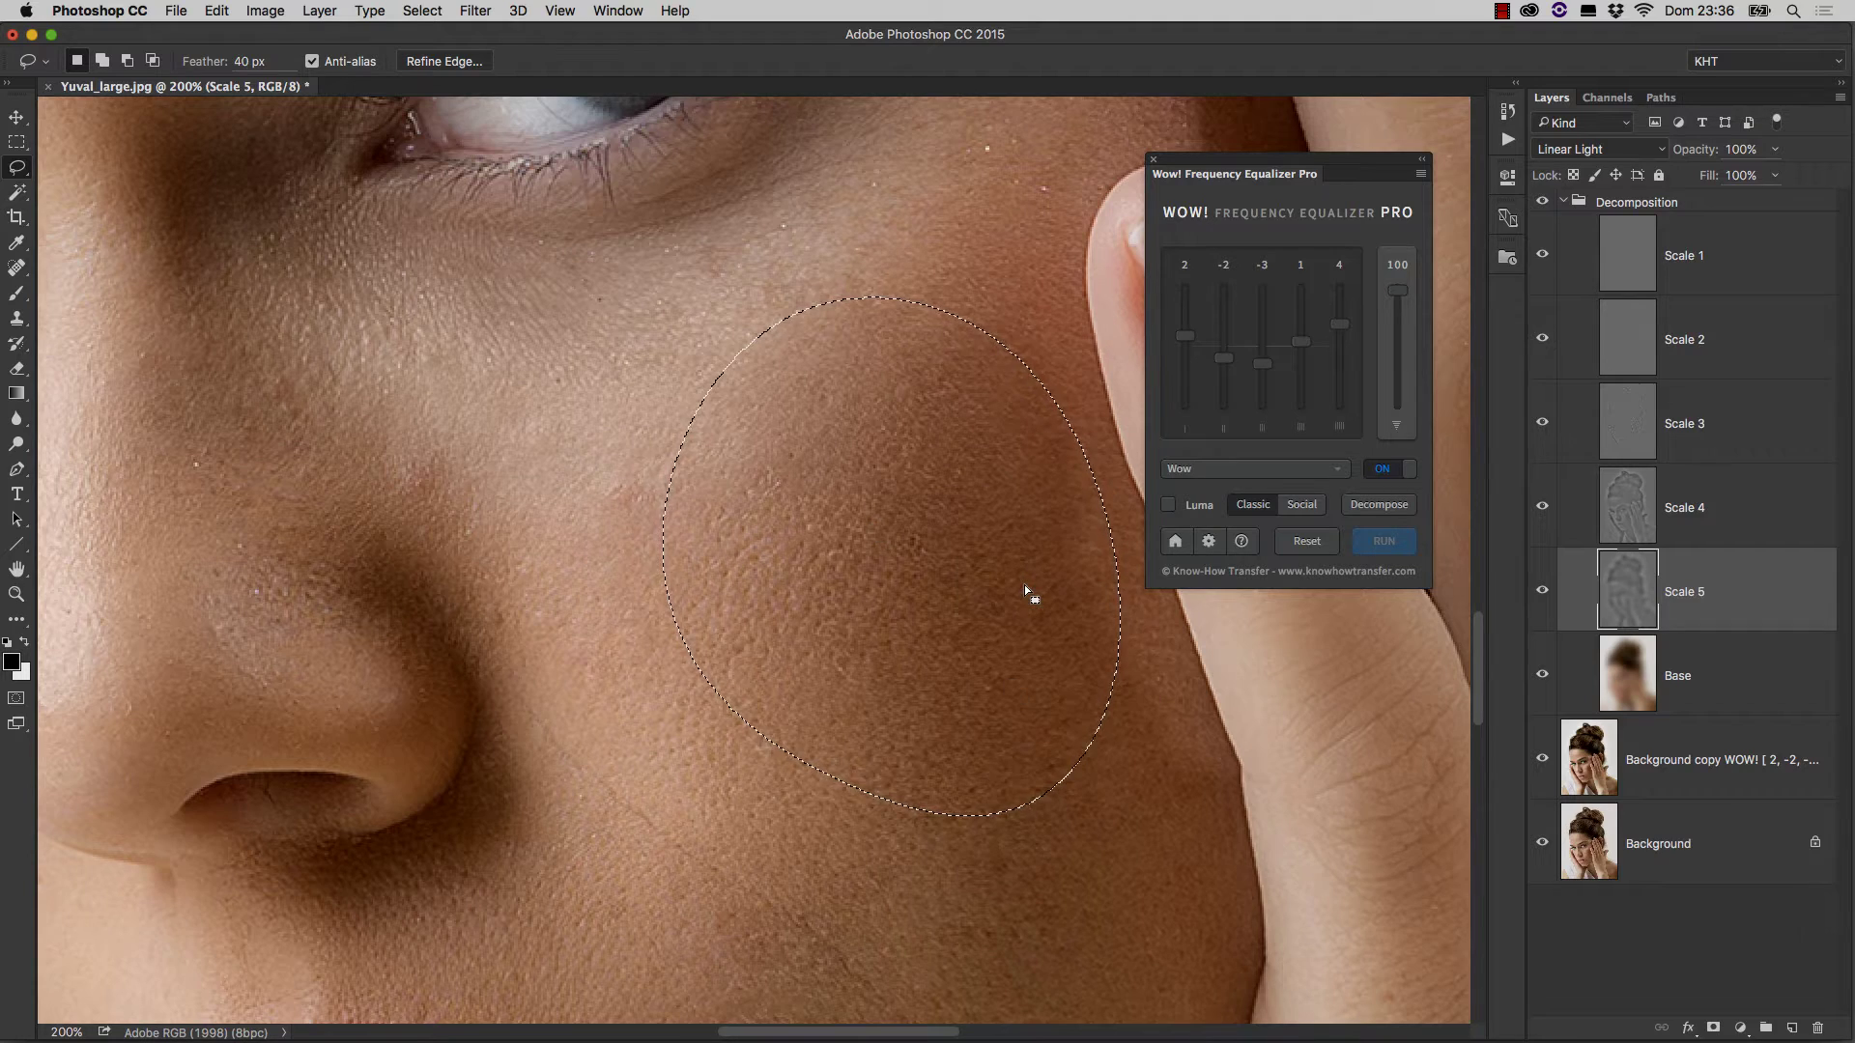
- At 100% with the selection dropped, toggle the unretouched copy against the smoothed result
key(super+minus)
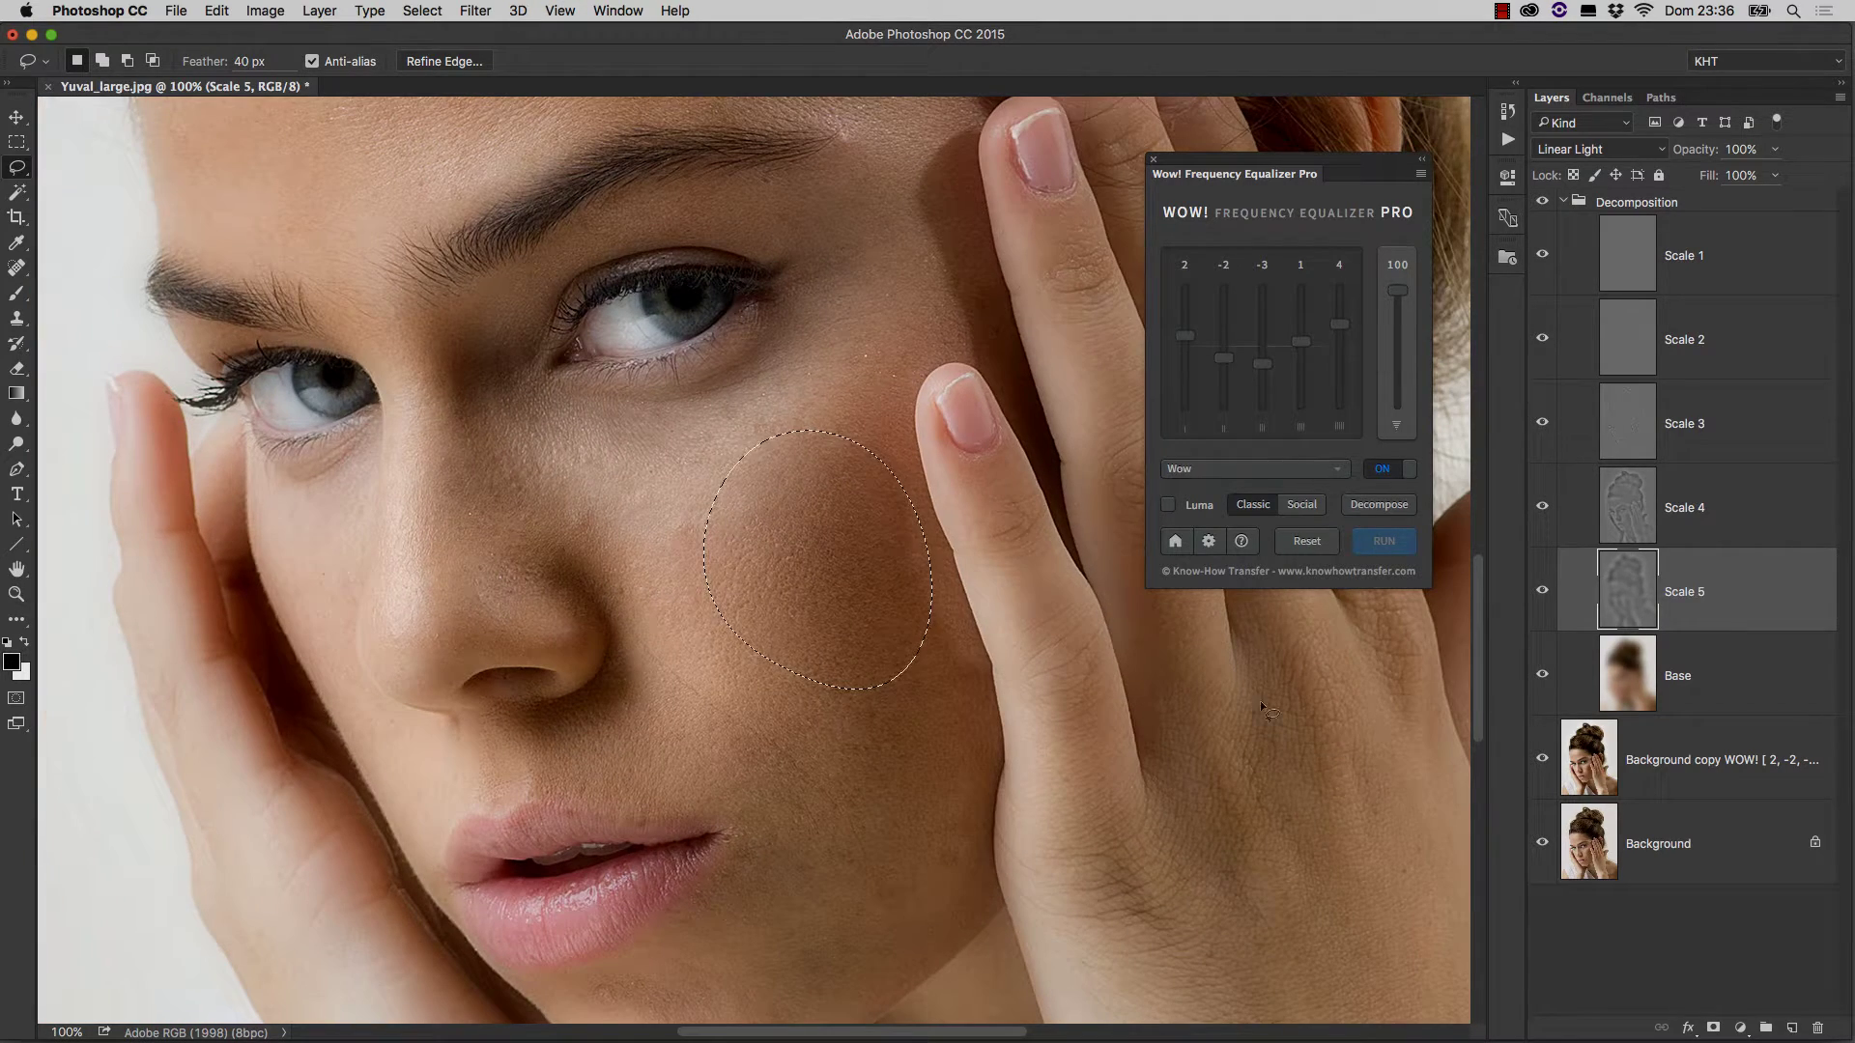
key(super+d)
alt+click(1544, 759)
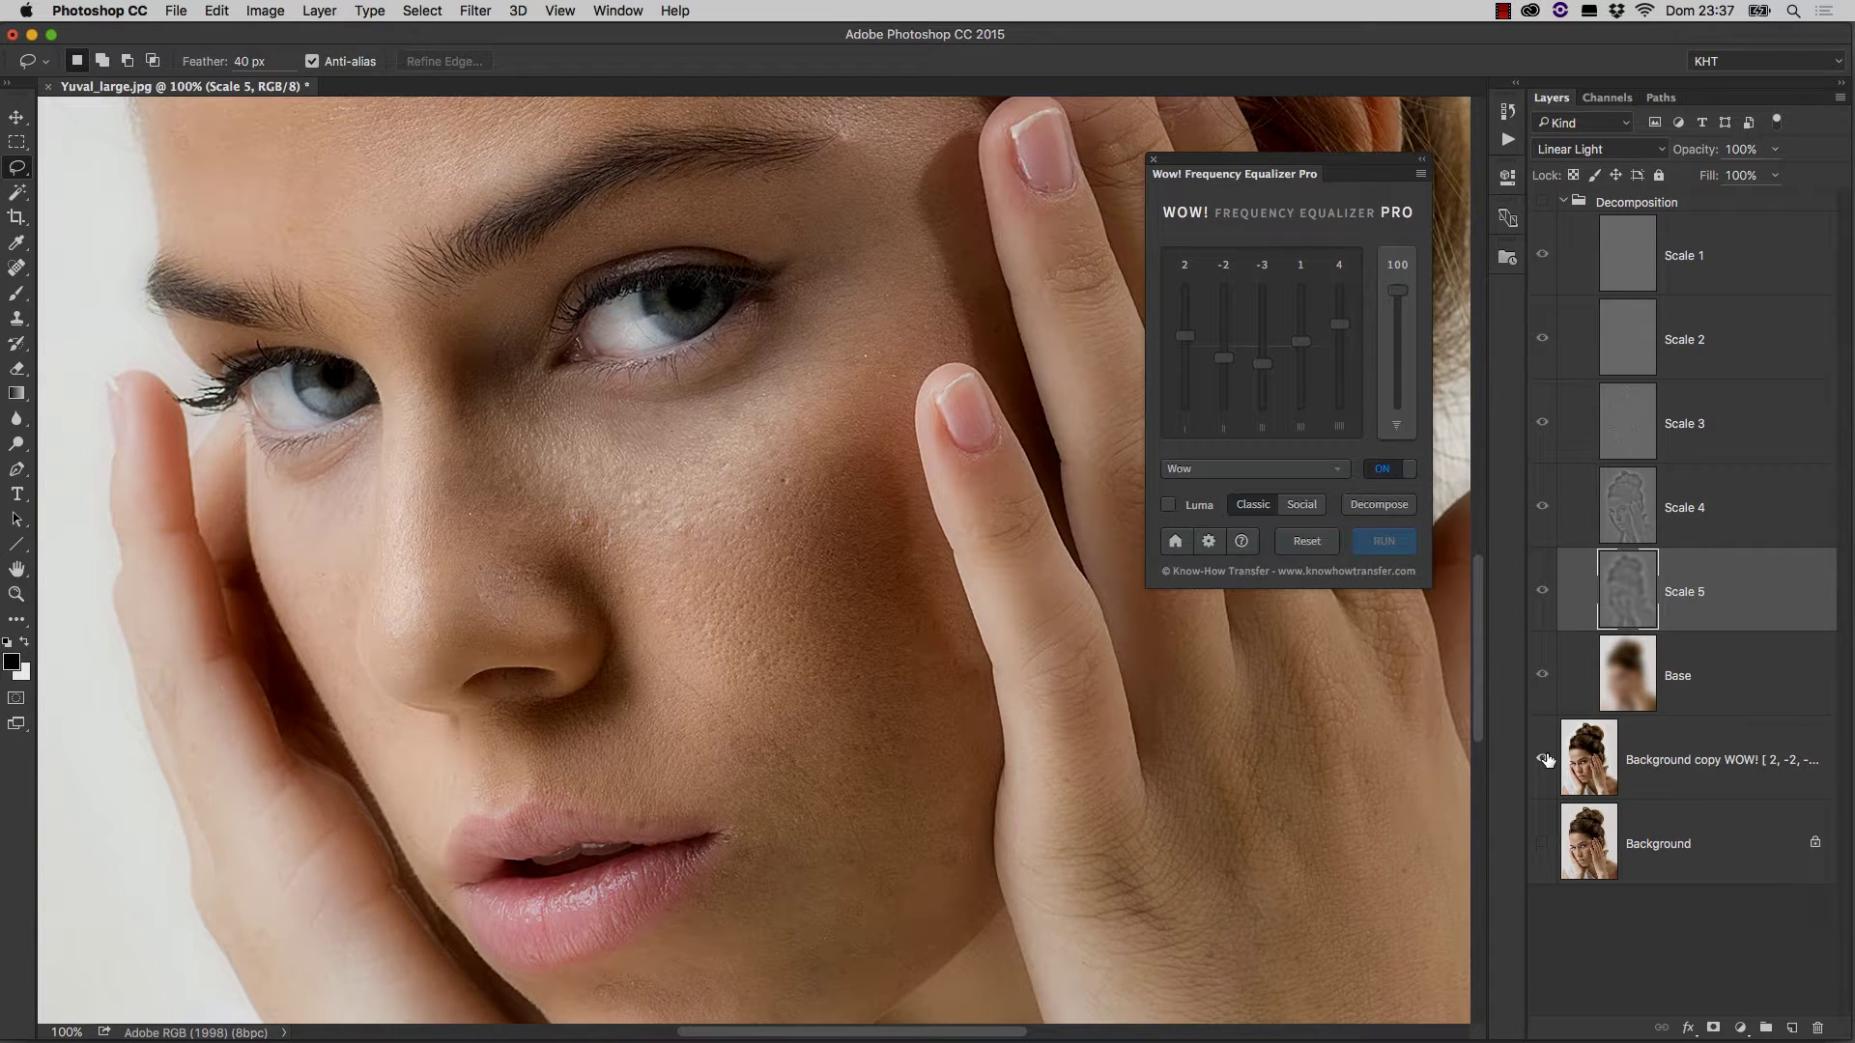
alt+click(1546, 759)
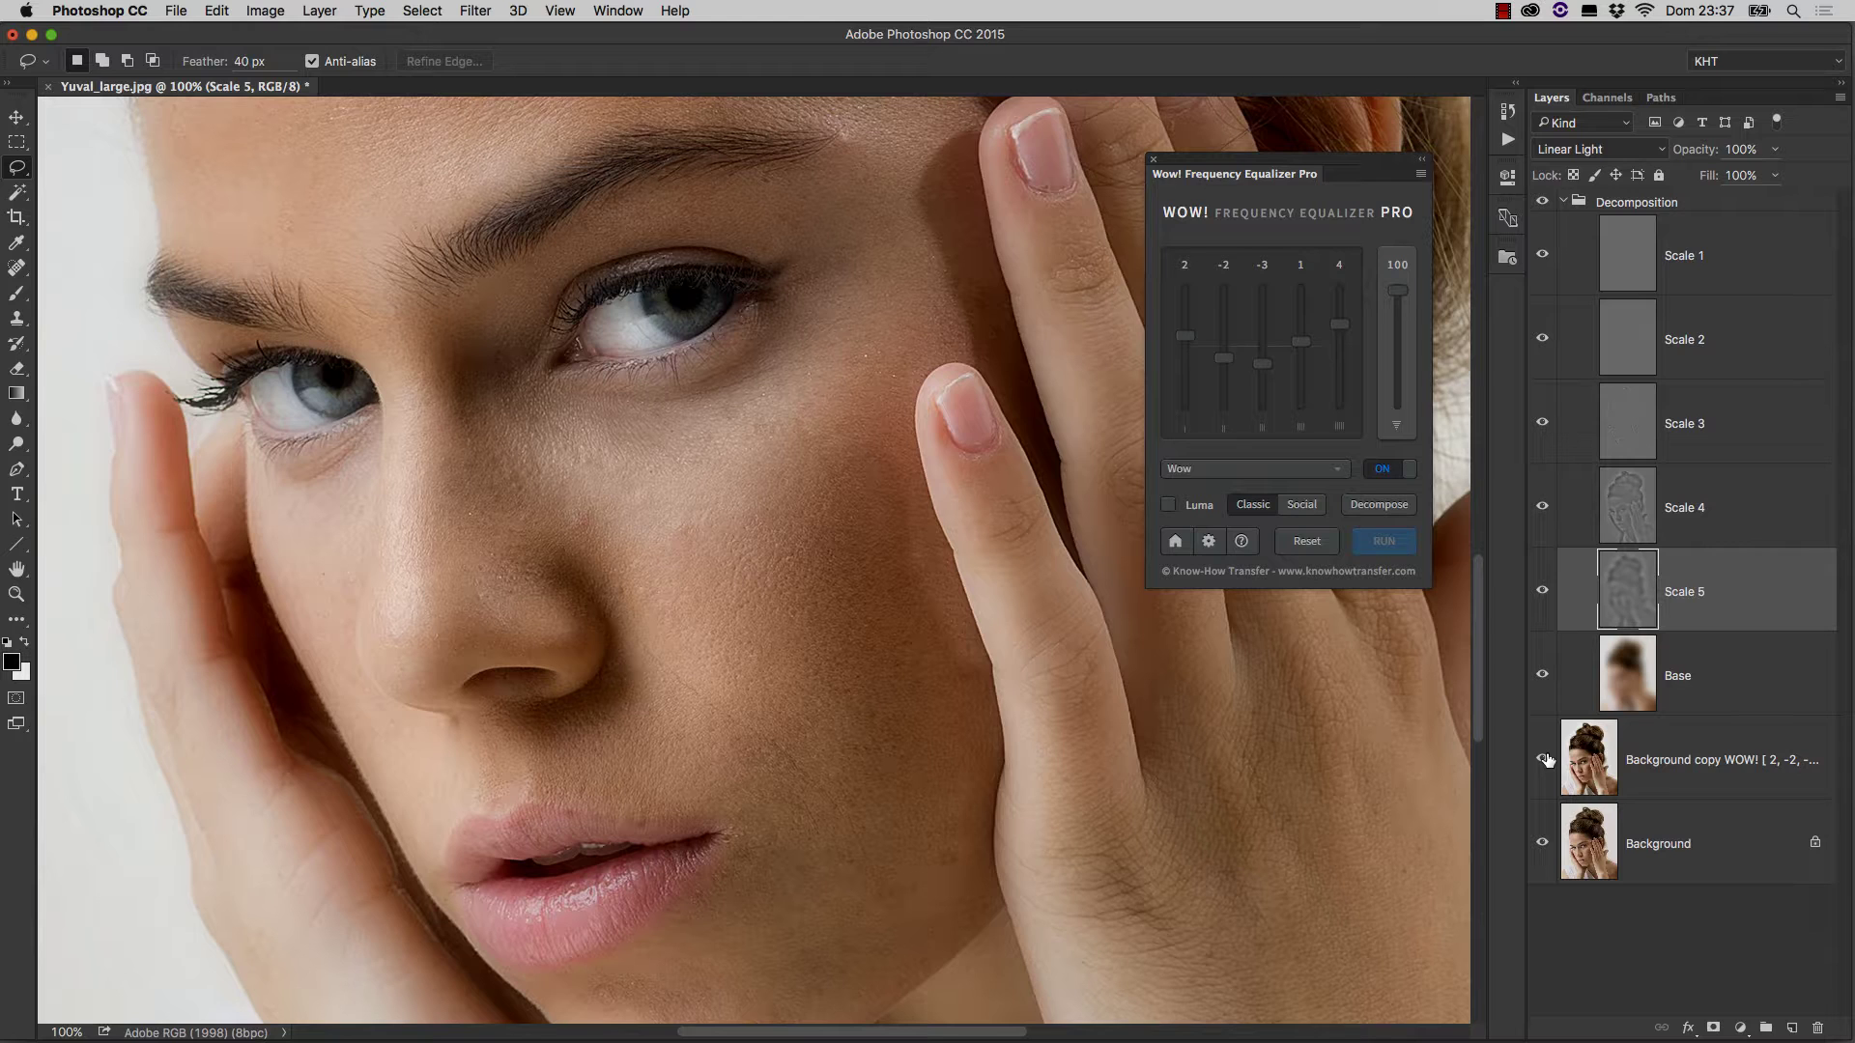
alt+click(1546, 759)
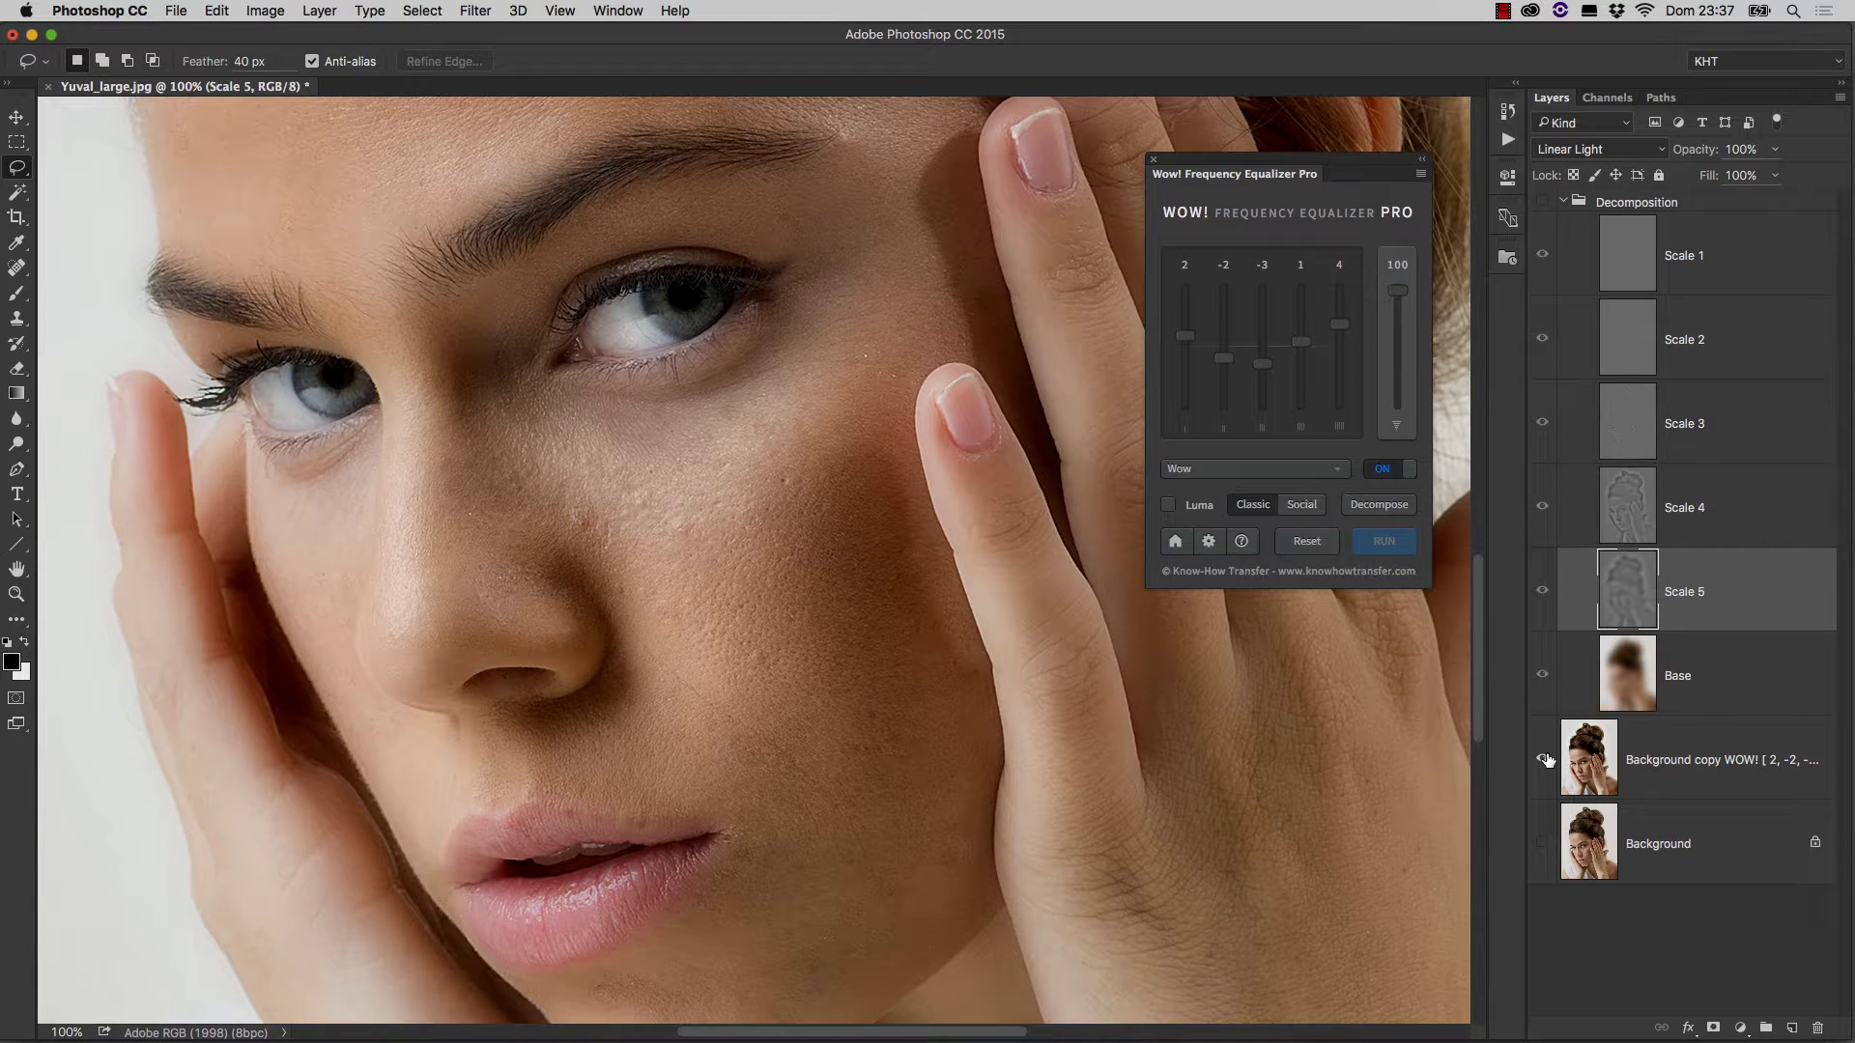
alt+click(1545, 759)
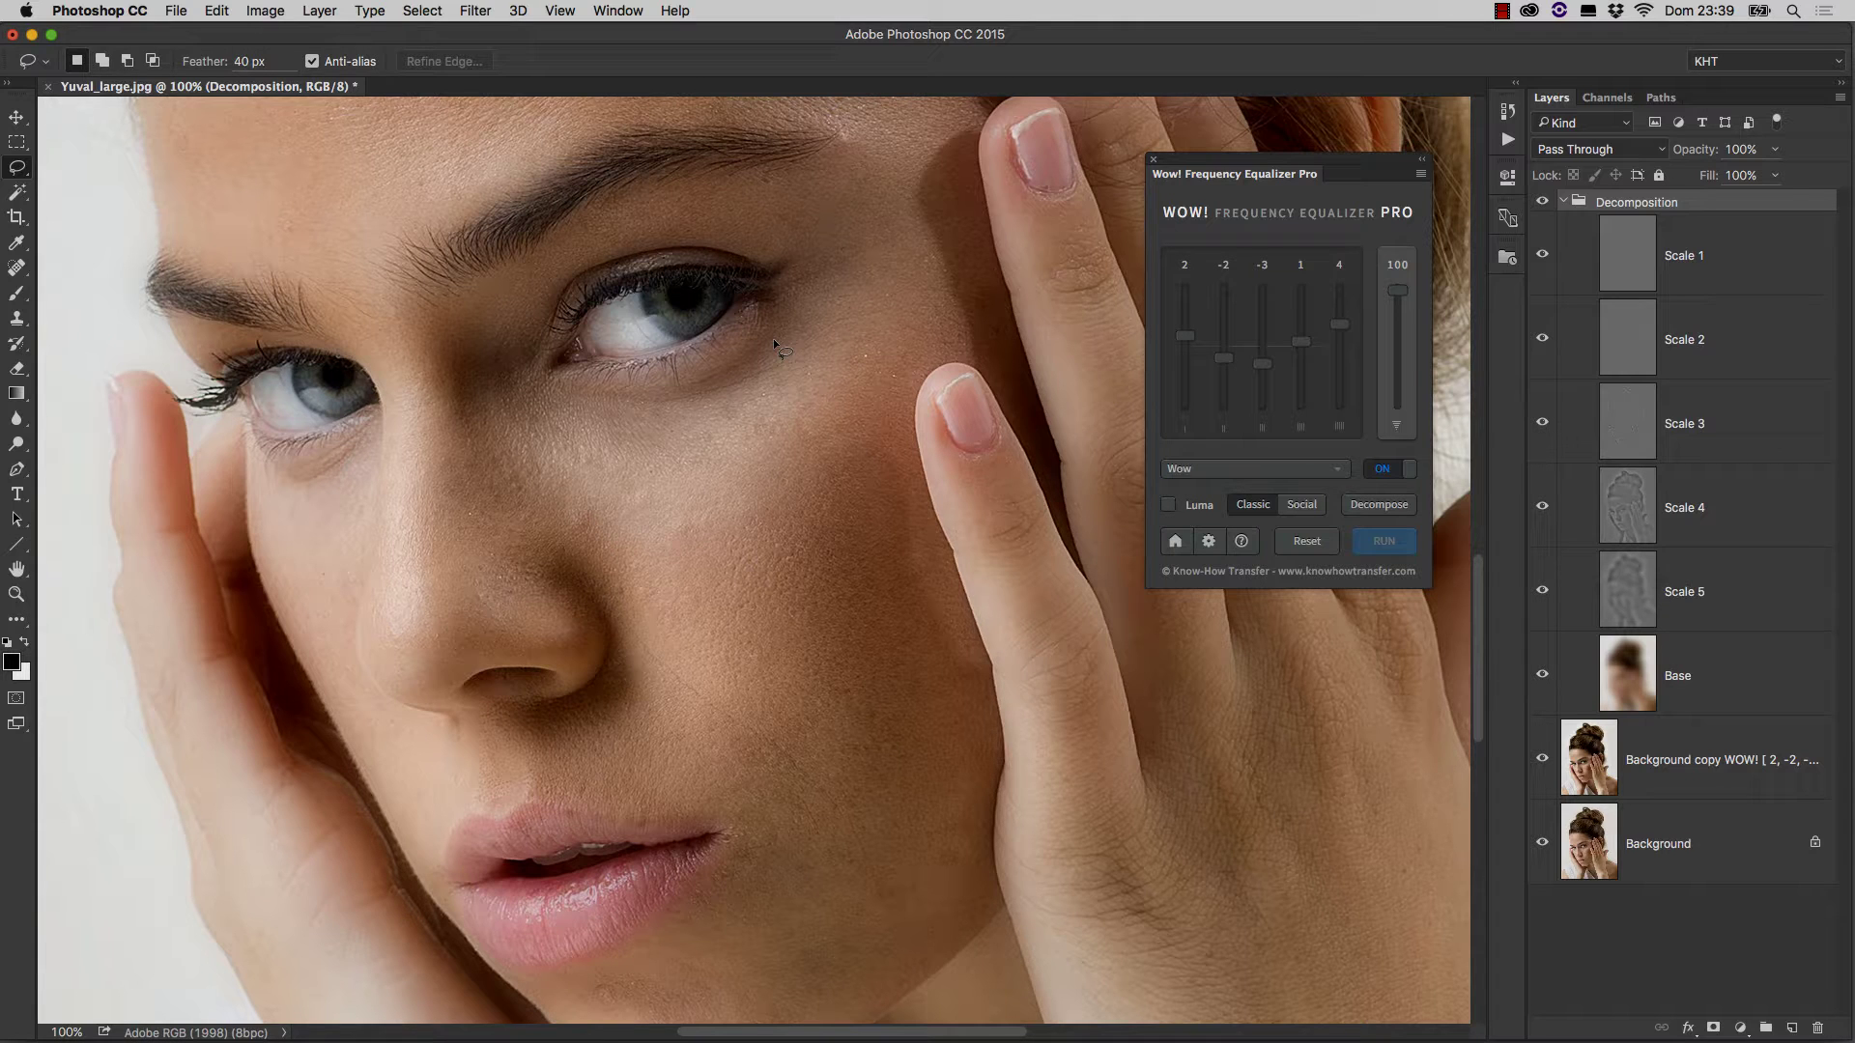
- Close the WOW Frequency Equalizer panel and show the Actions panel with the decomposition actions
click(1156, 162)
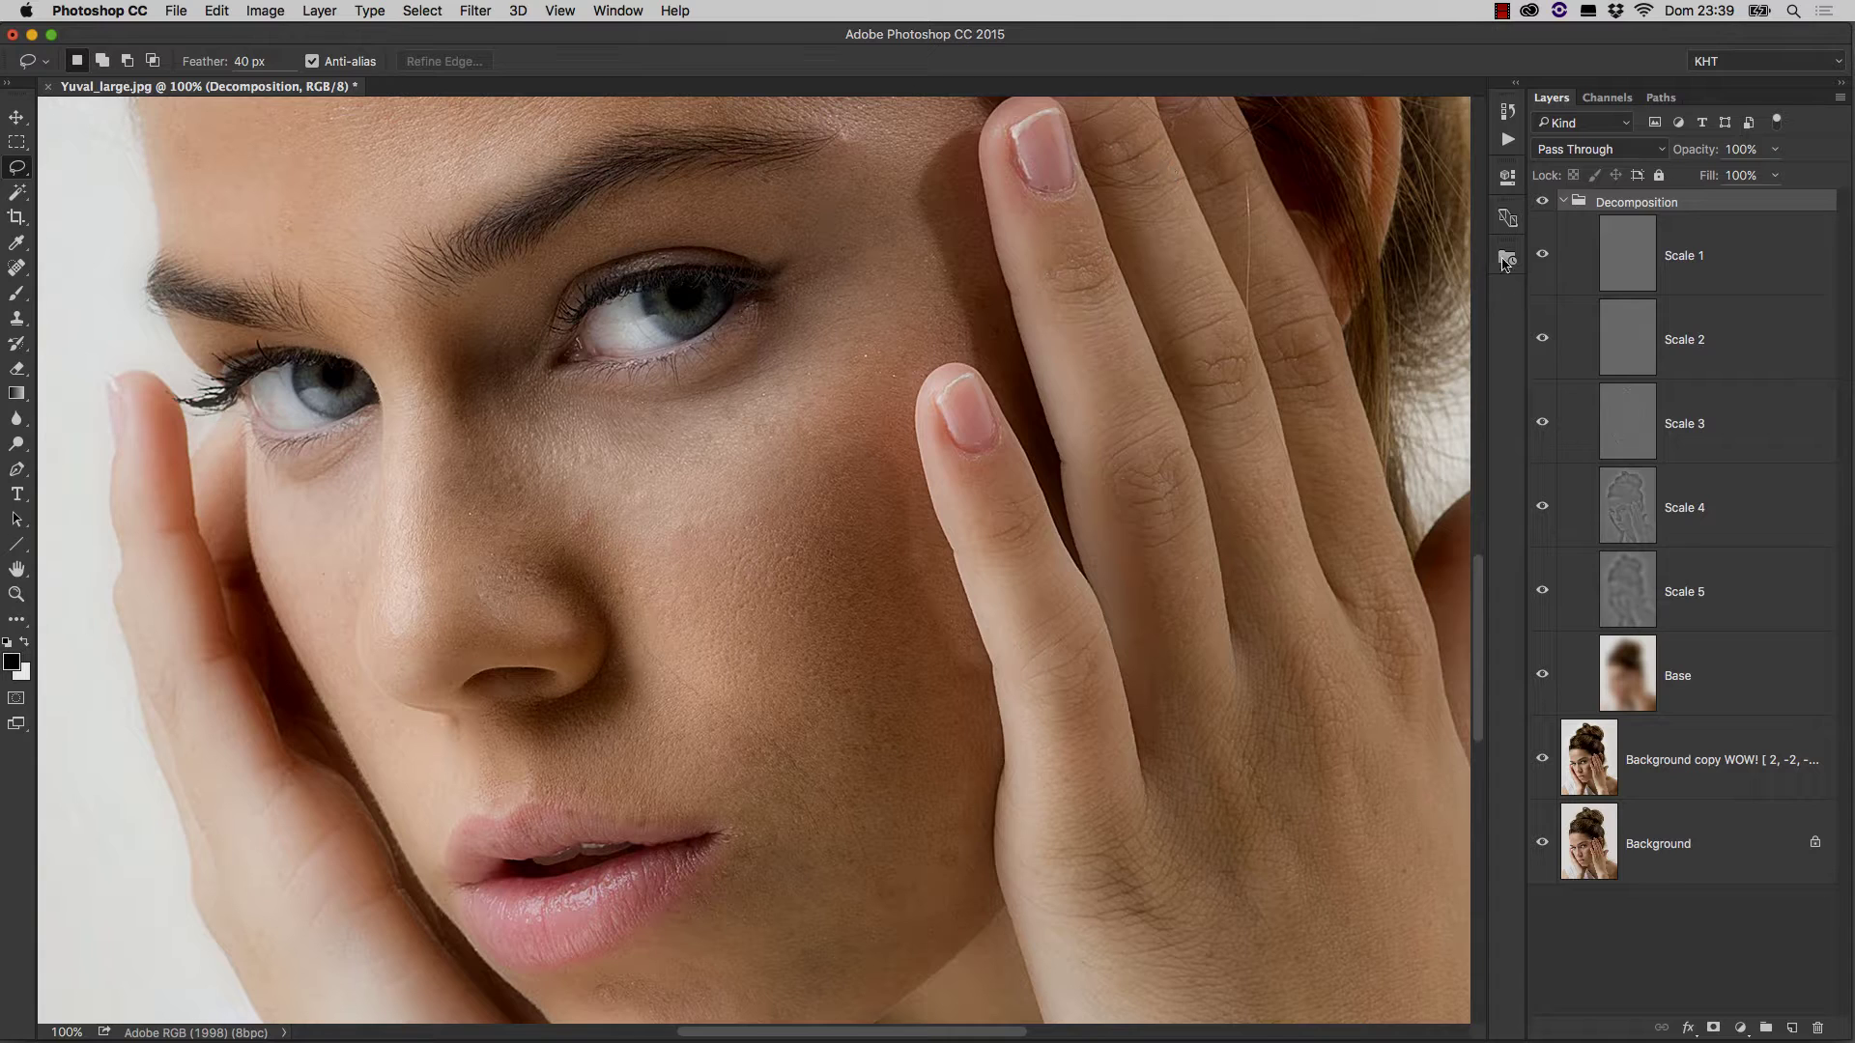
click(1507, 140)
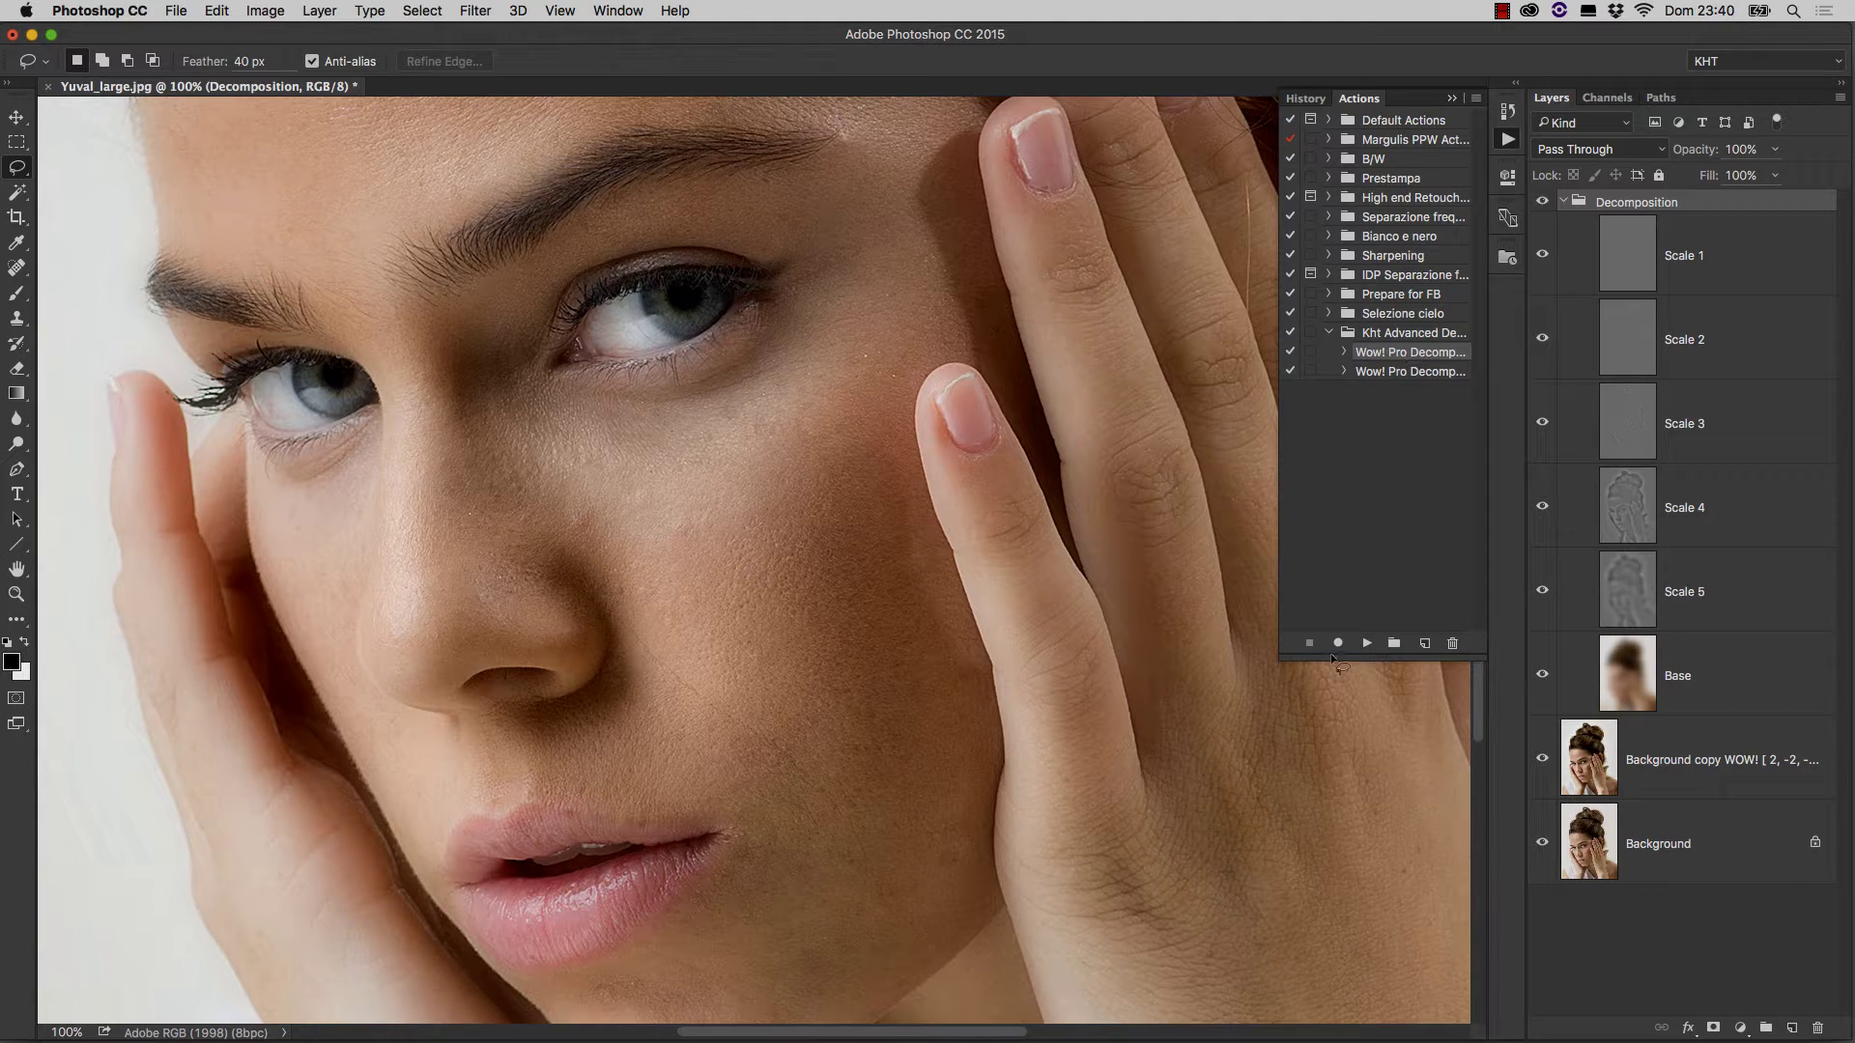
- Run the action adding clipped Curves to each Scale layer, then give Curves 3 an S-curve
click(1367, 644)
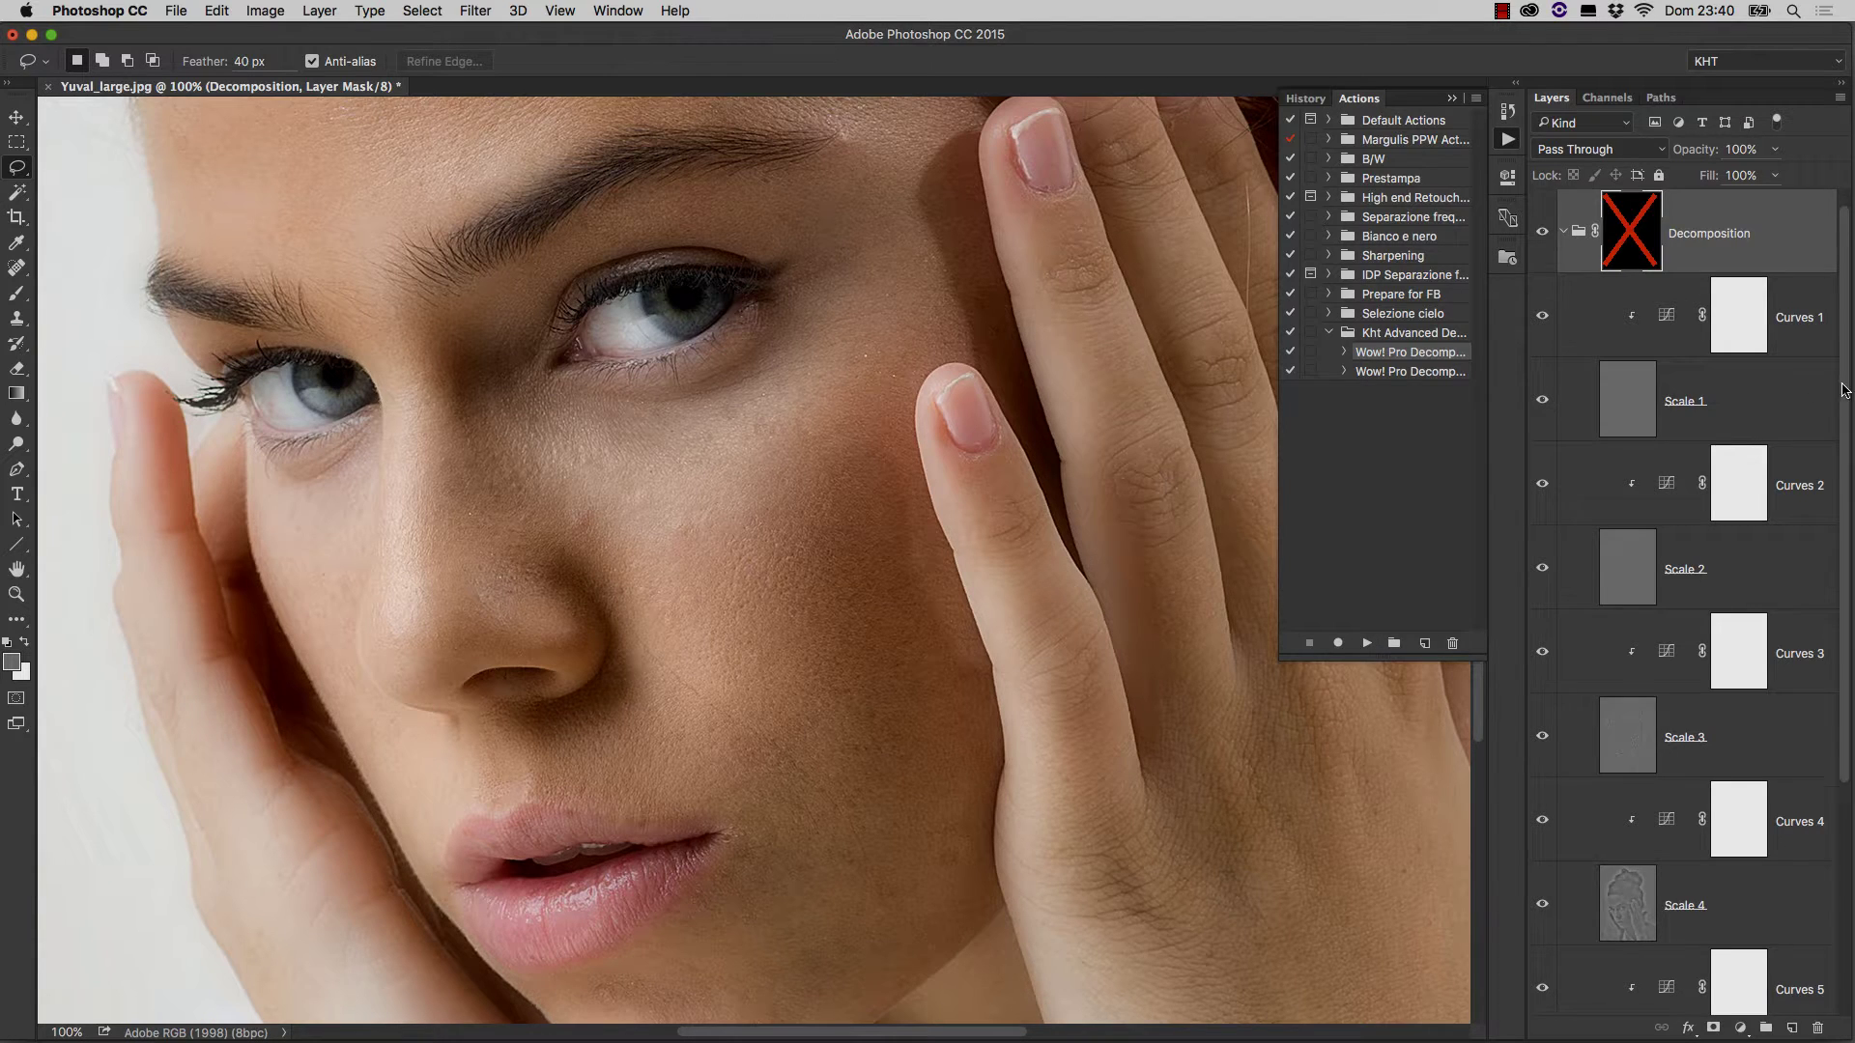
drag(1844, 390, 1852, 598)
double_click(1668, 653)
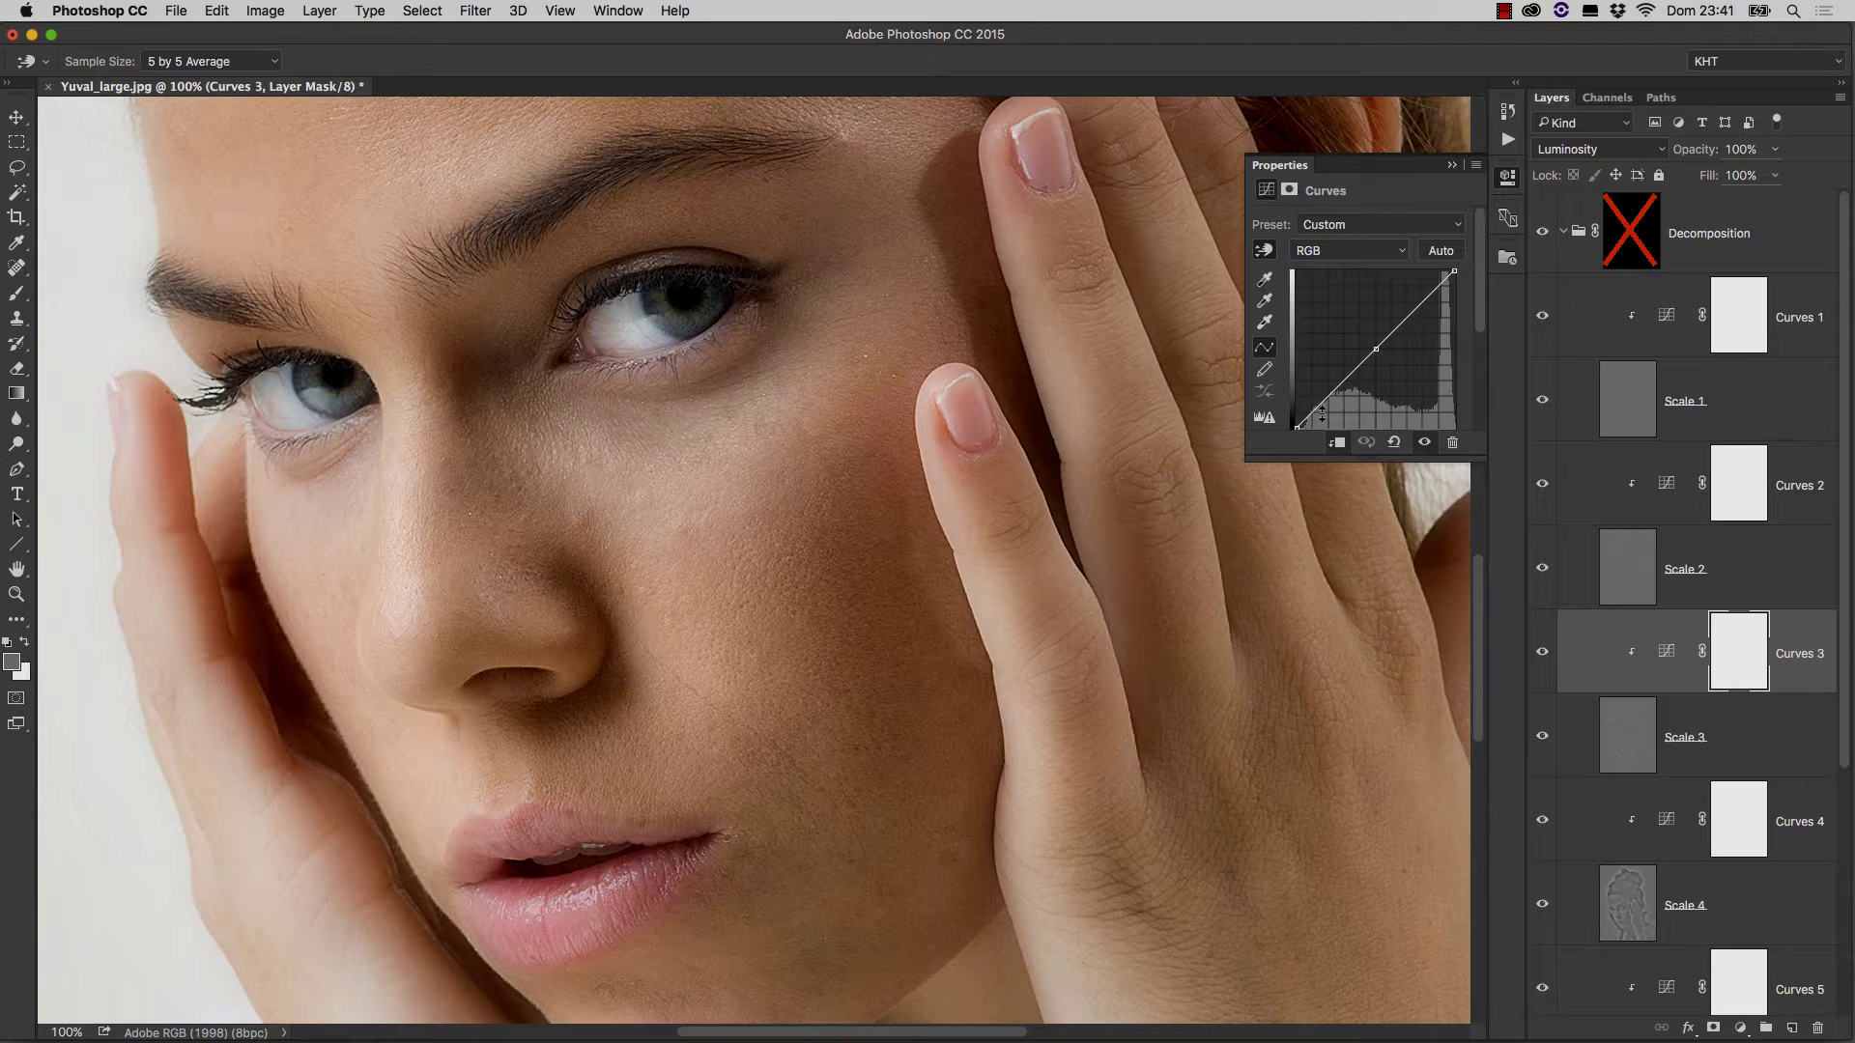
drag(1333, 402, 1336, 413)
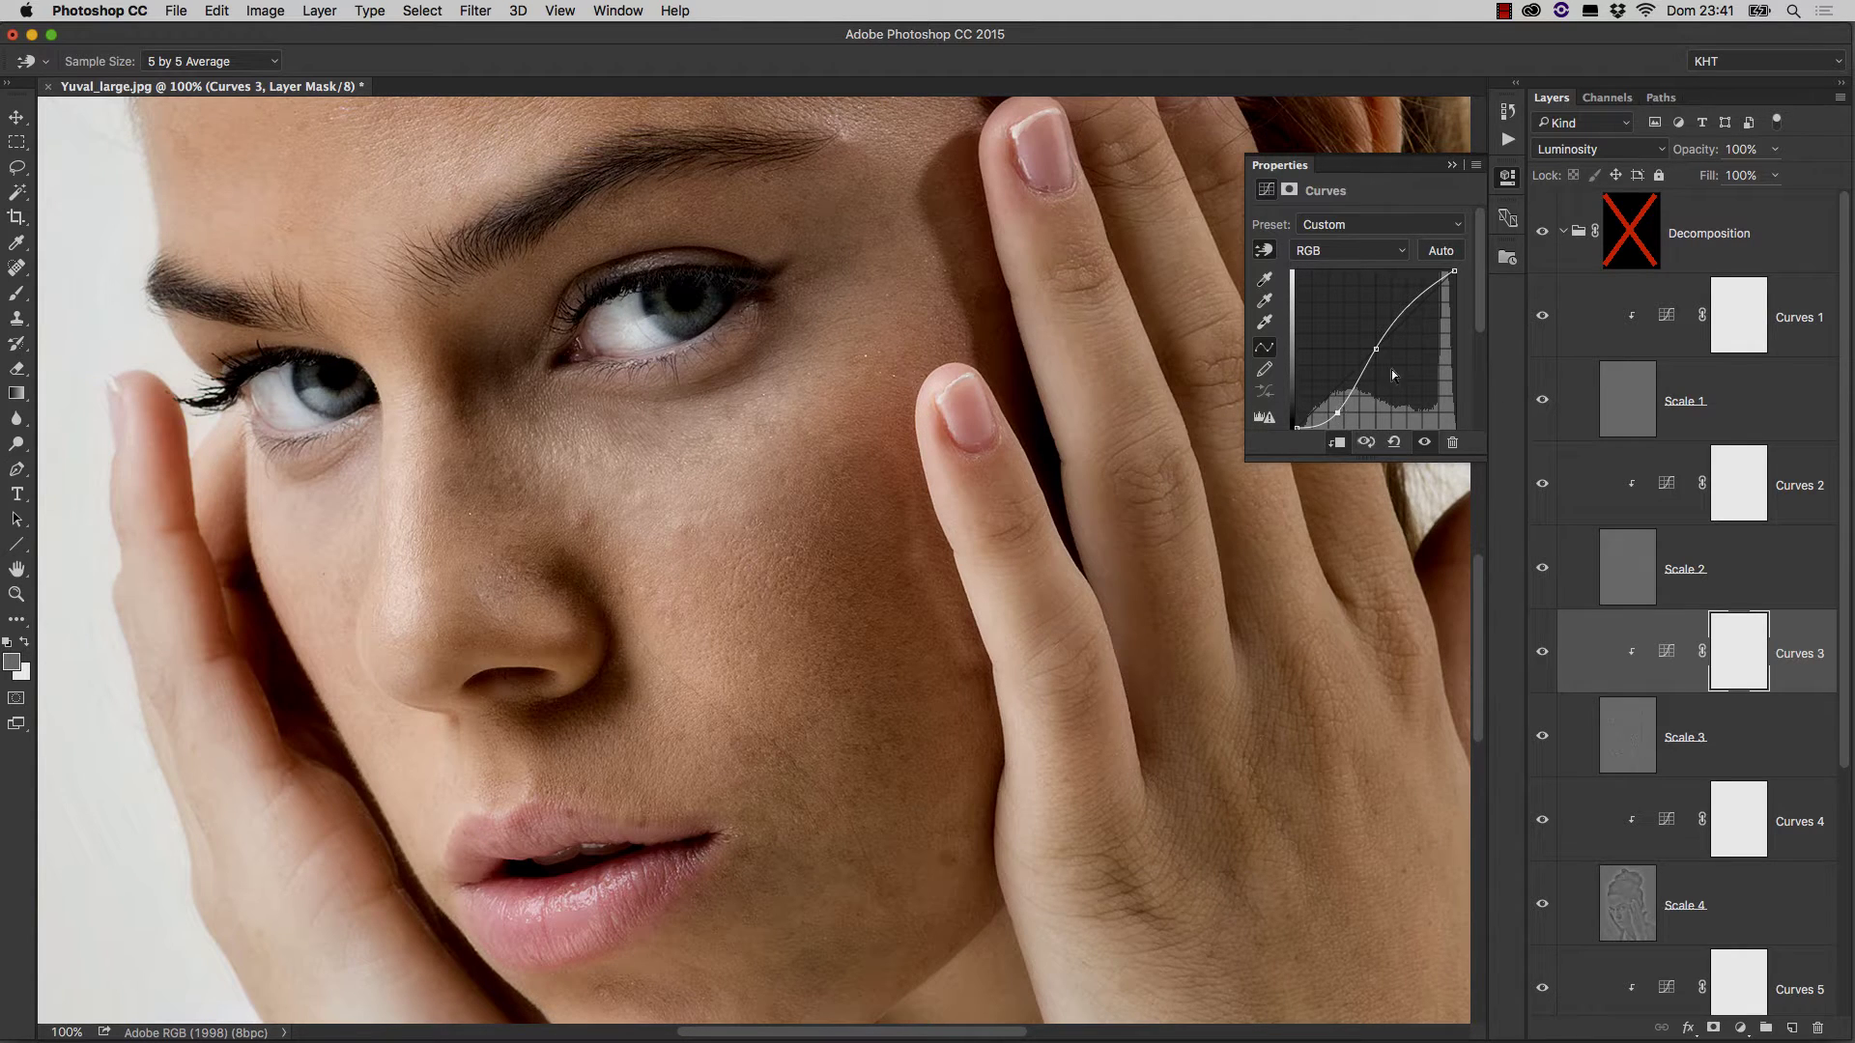
drag(1413, 309, 1412, 288)
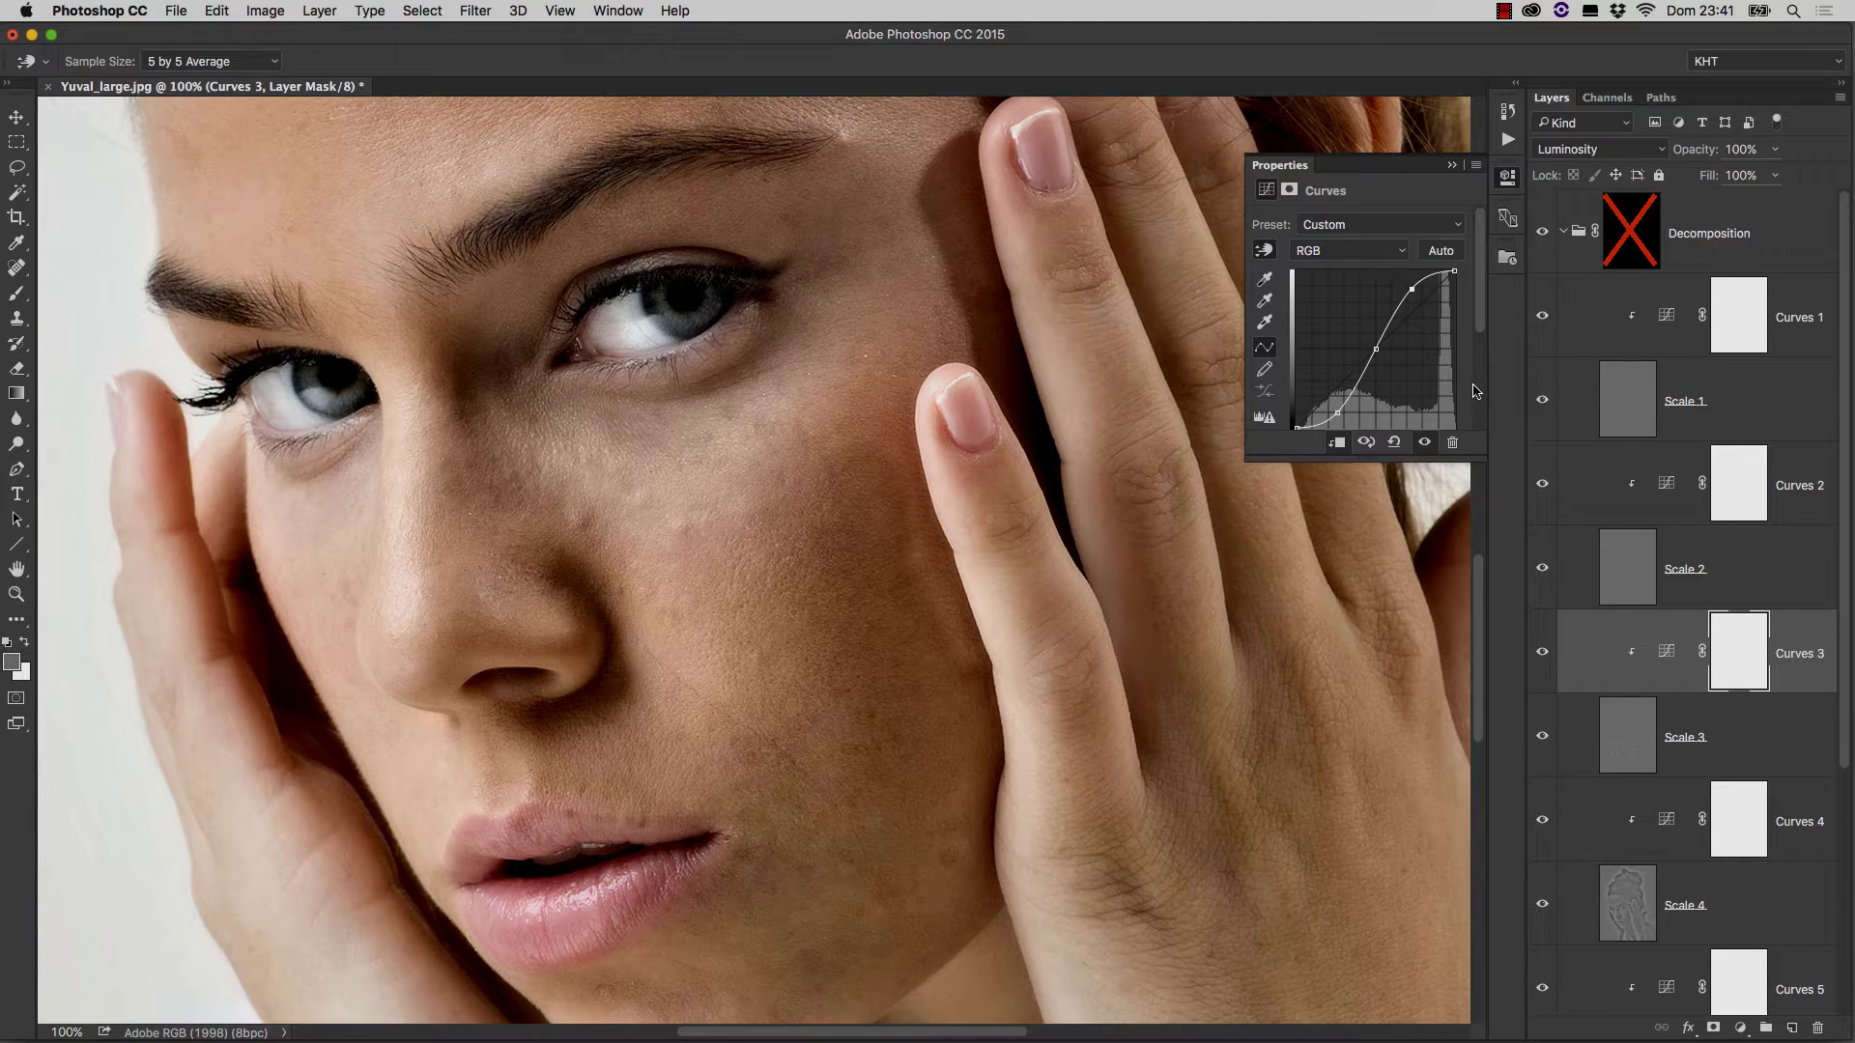
drag(1412, 290, 1420, 319)
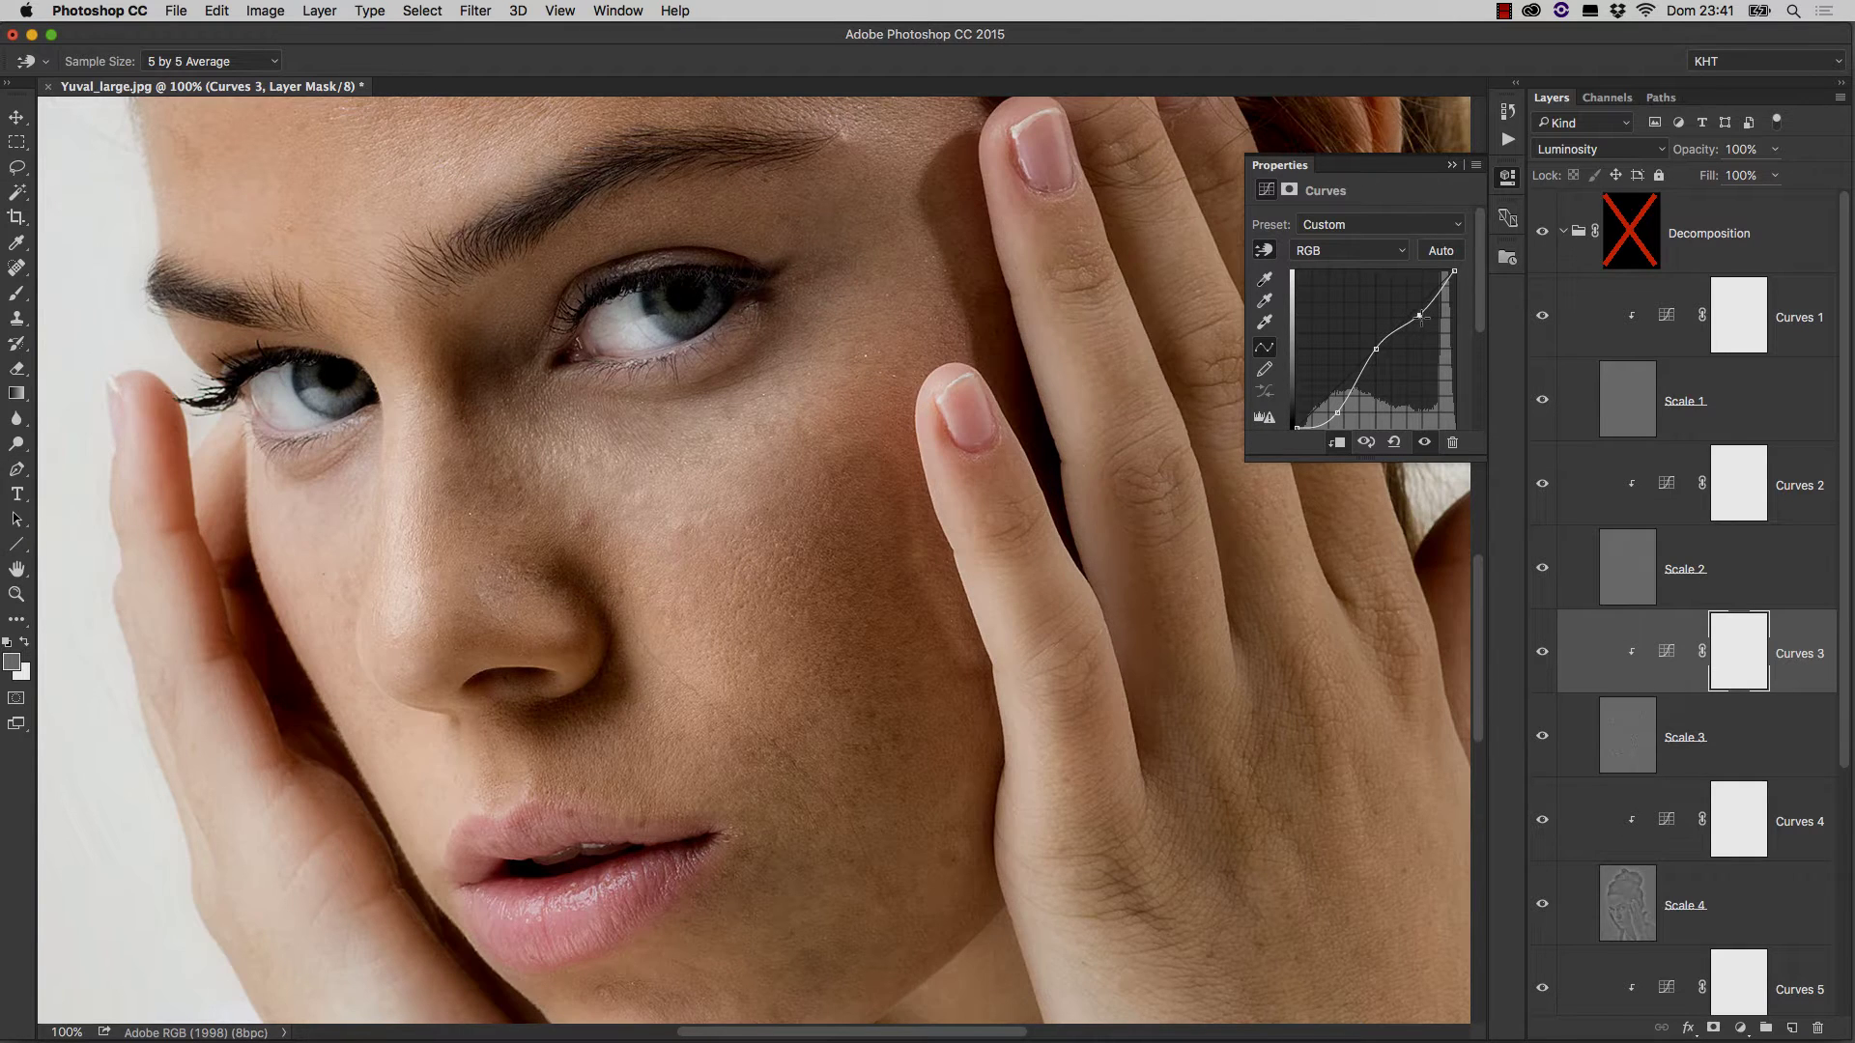
drag(1337, 412, 1327, 384)
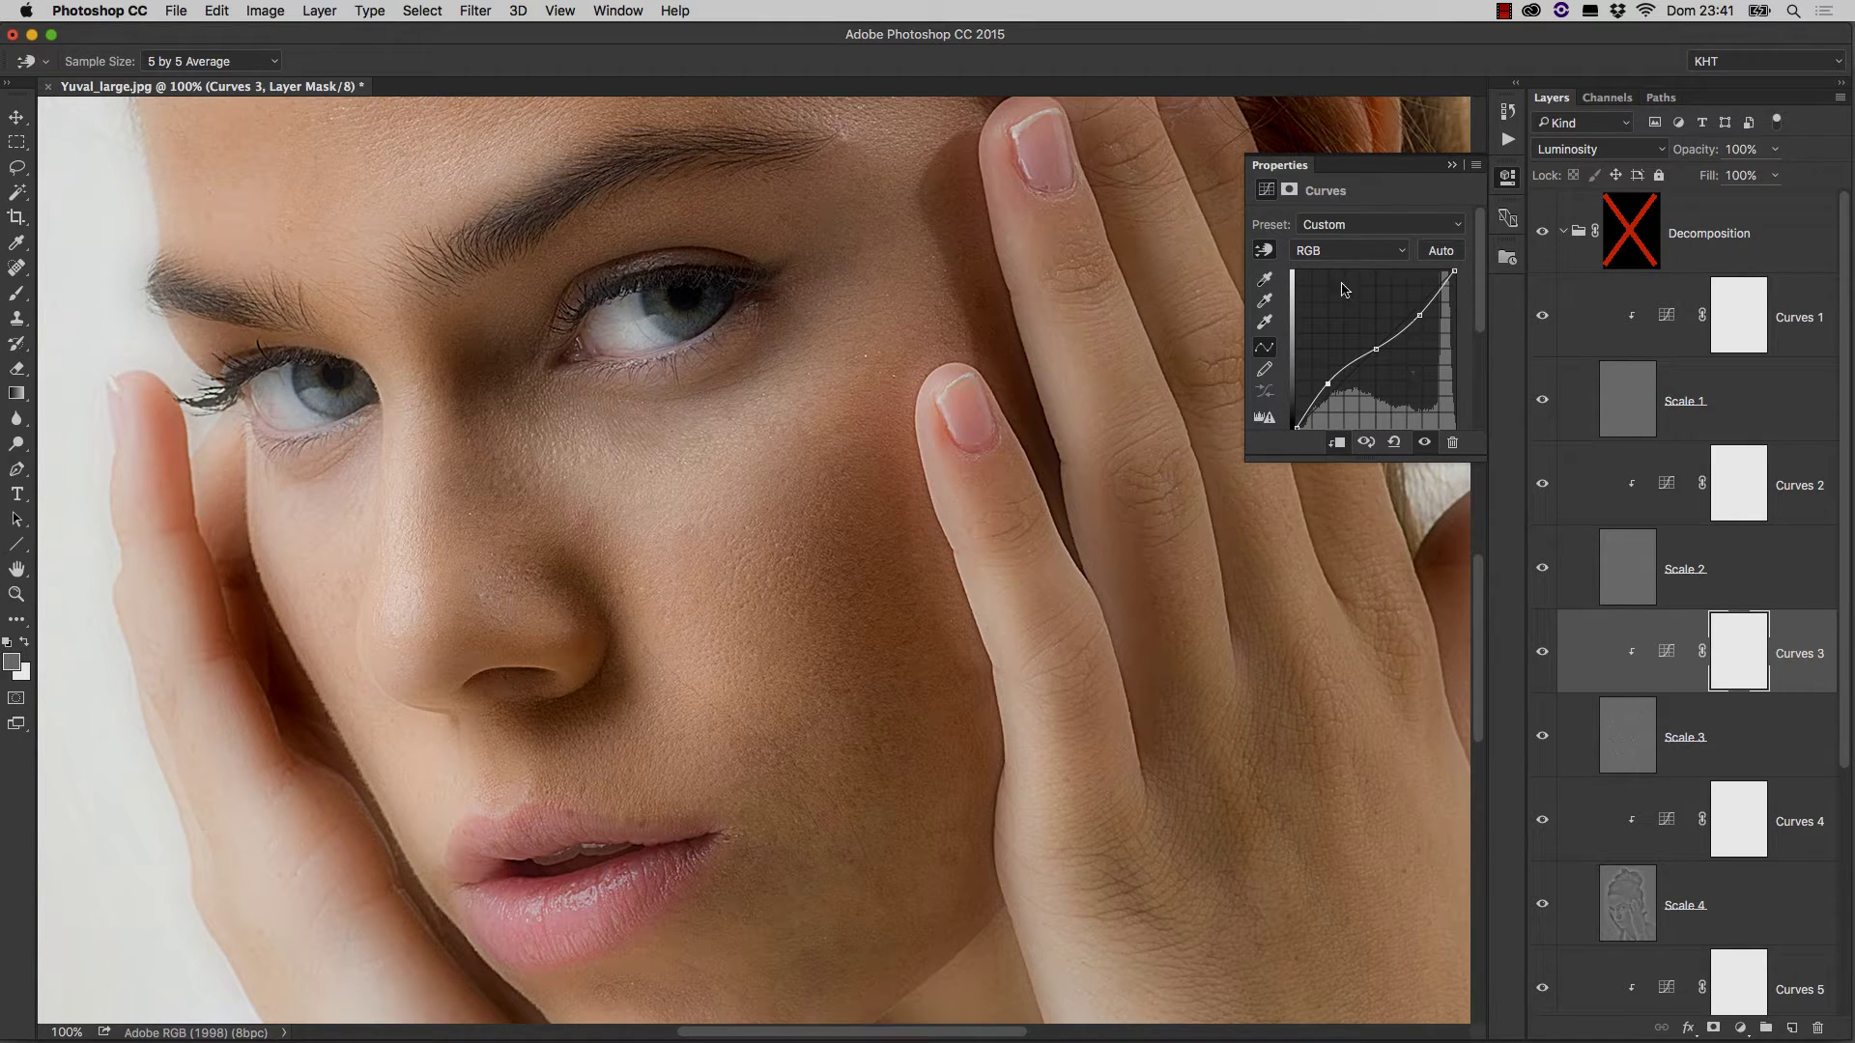
- Open the Wow! Frequency Equalizer Pro panel and move it left, clear of the curve
click(617, 11)
mouse_move(634, 129)
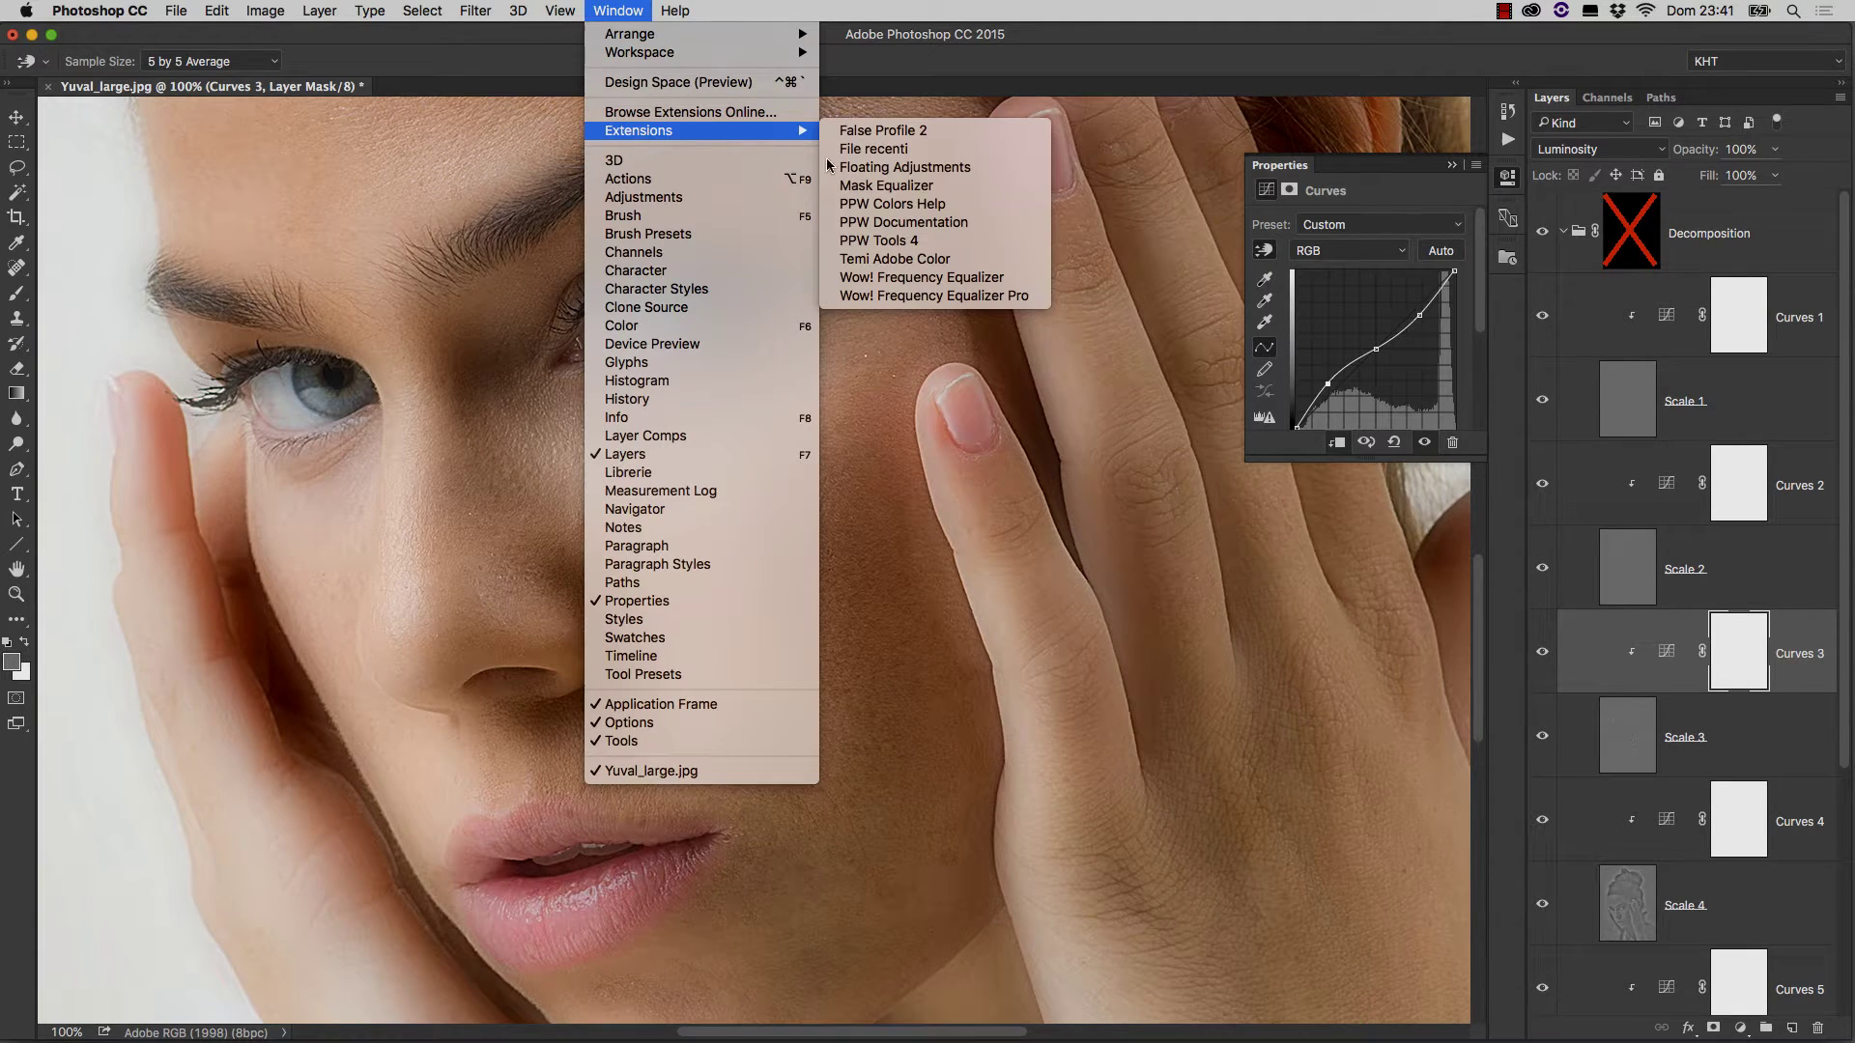
click(922, 292)
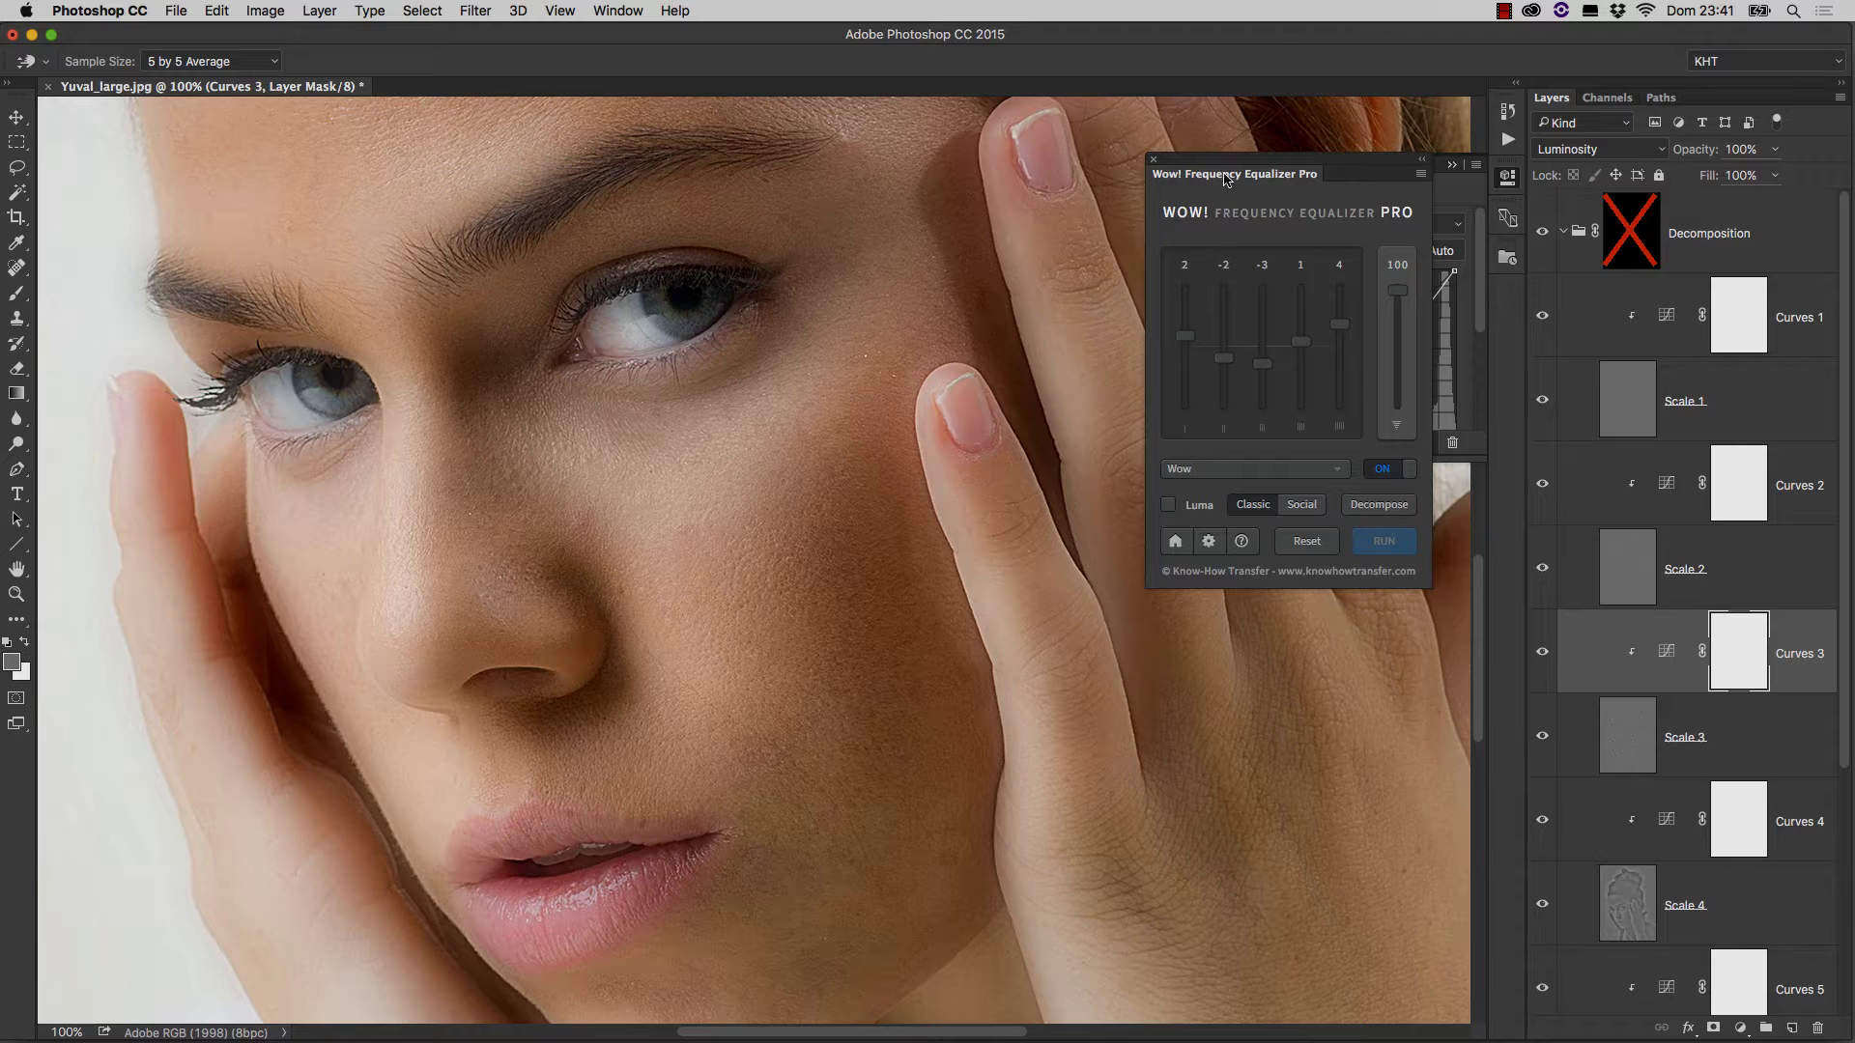
drag(1206, 159, 941, 162)
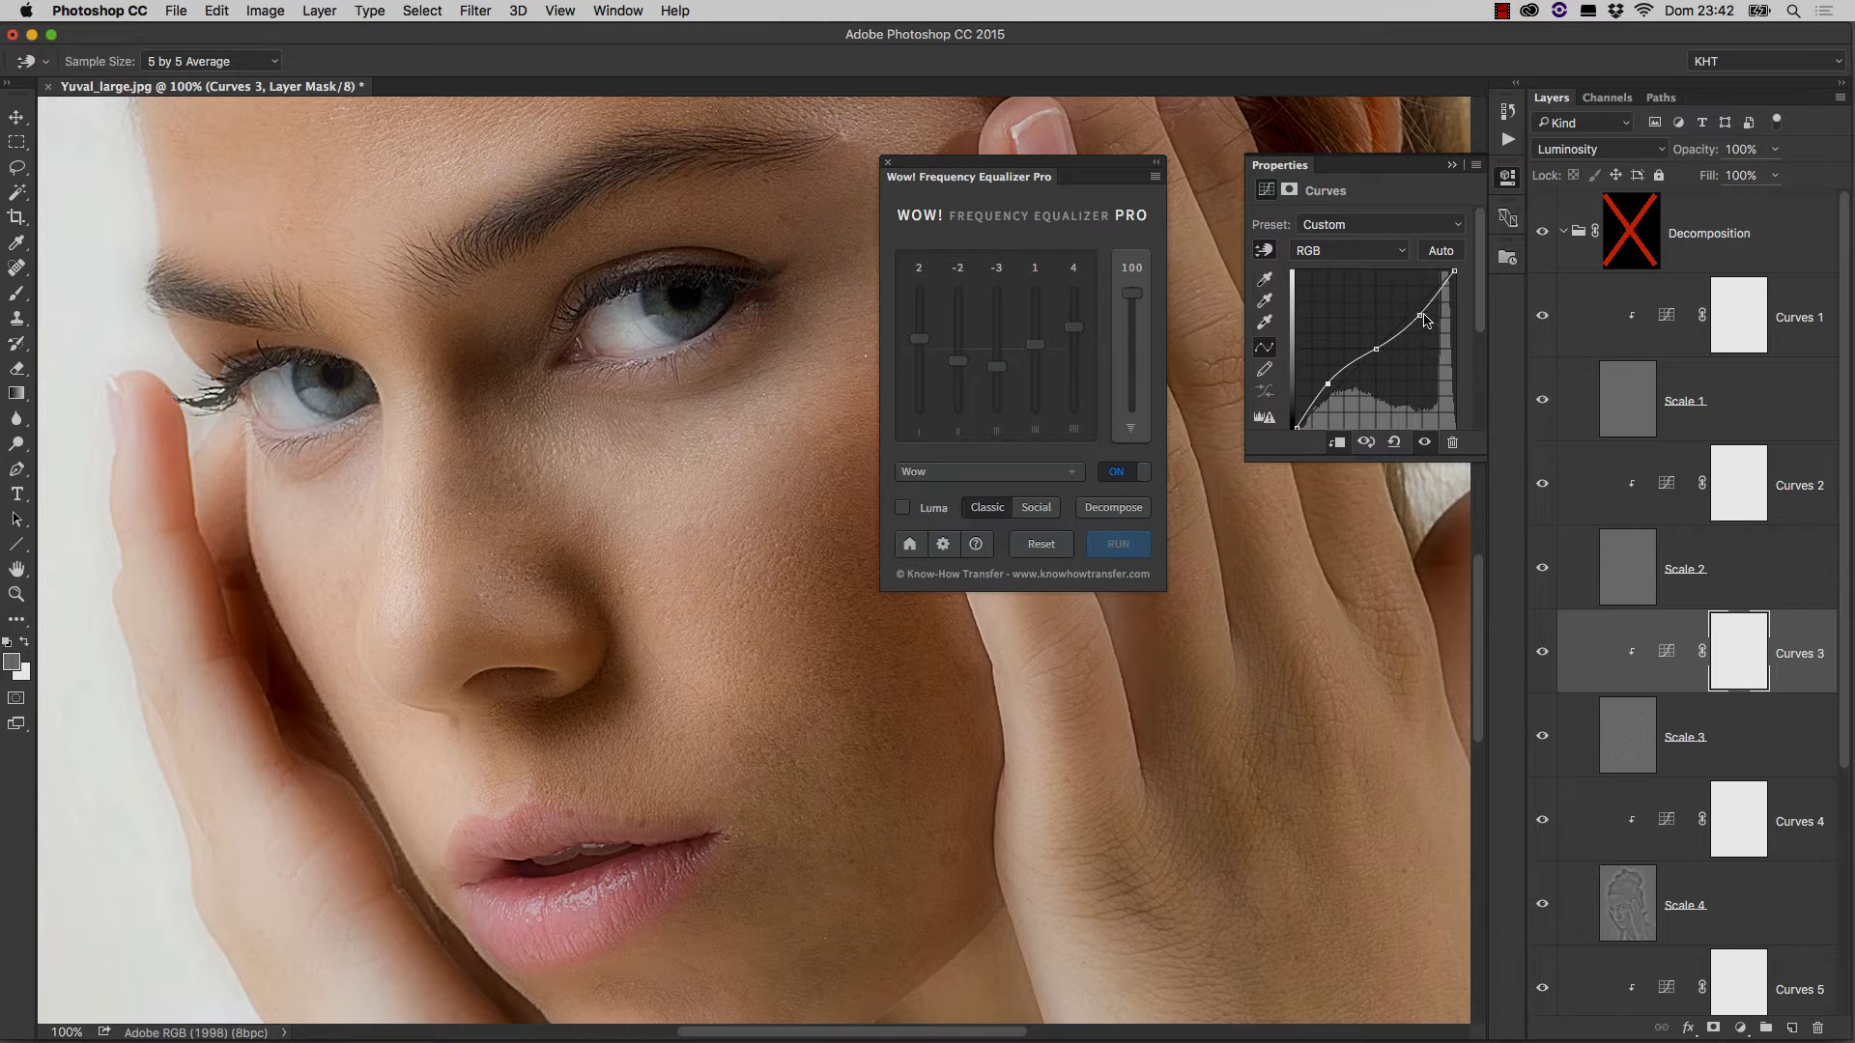
- Lower the Curves 3 shadows point and nudge the highlights point for a gentler curve
drag(1426, 321, 1417, 314)
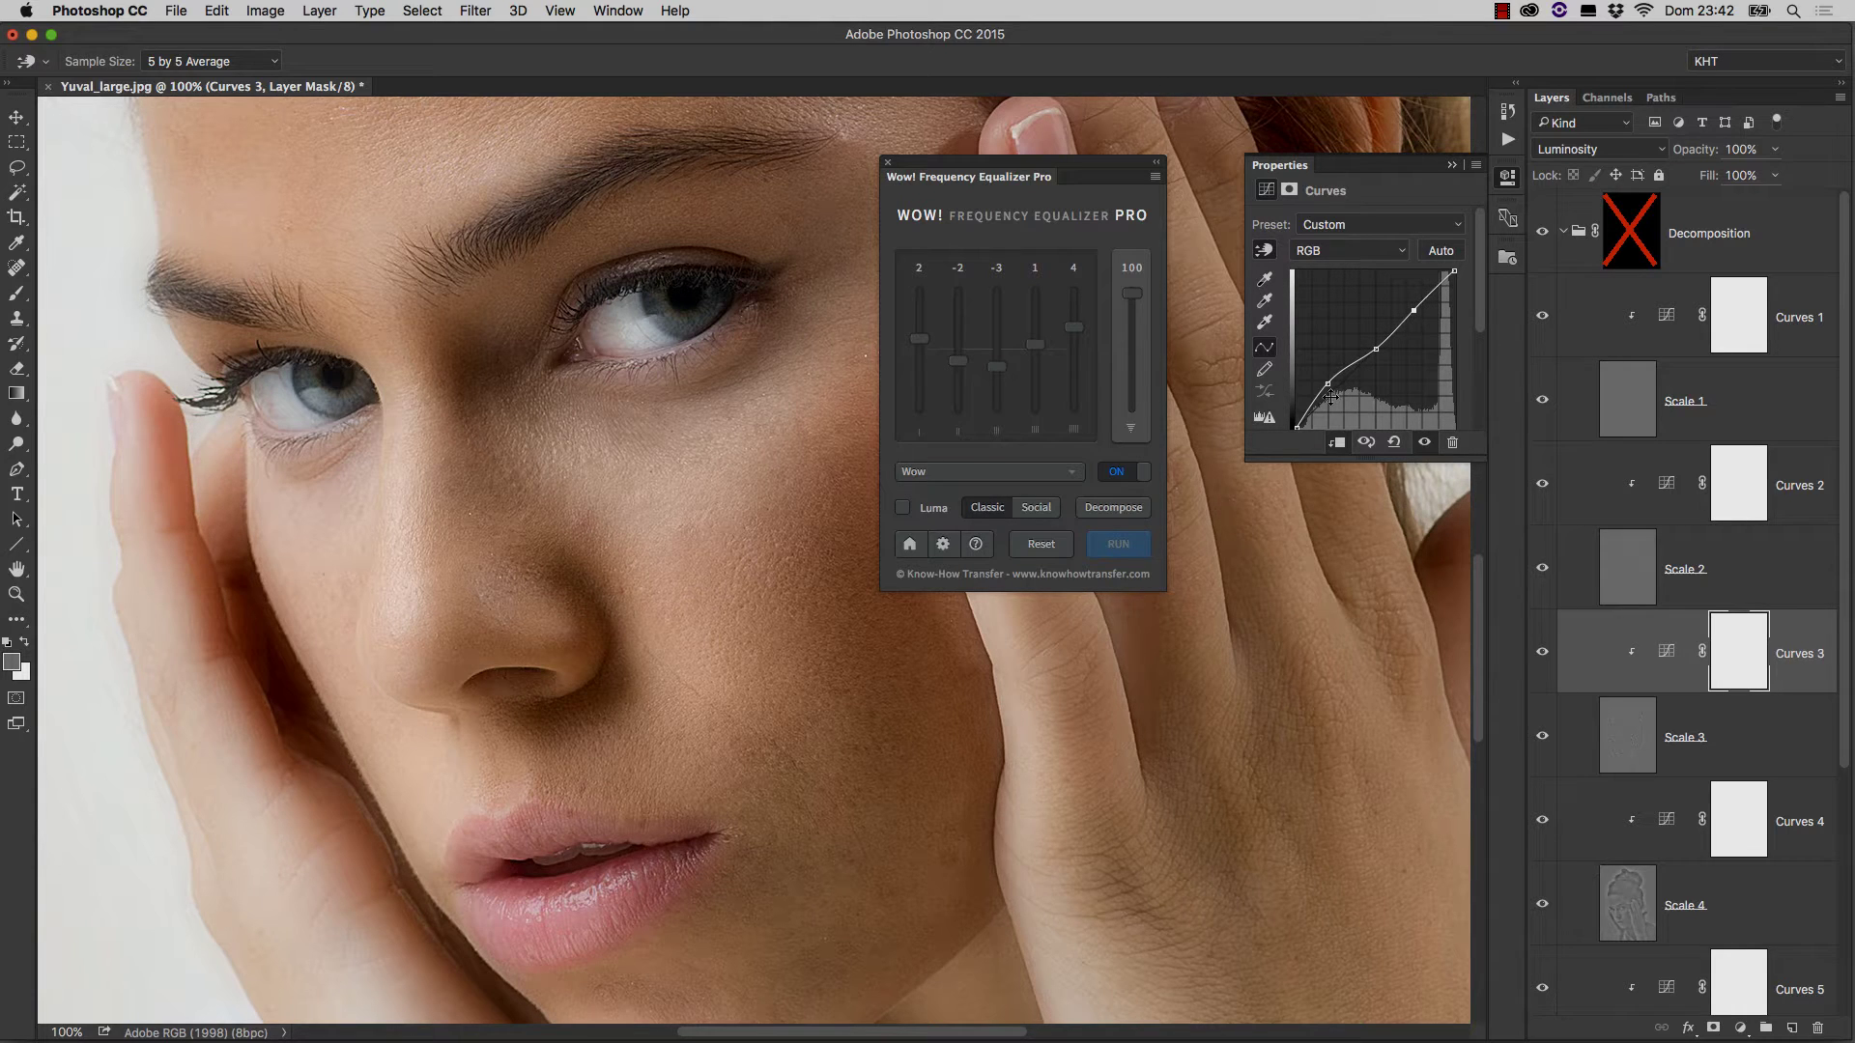
drag(1328, 386, 1336, 397)
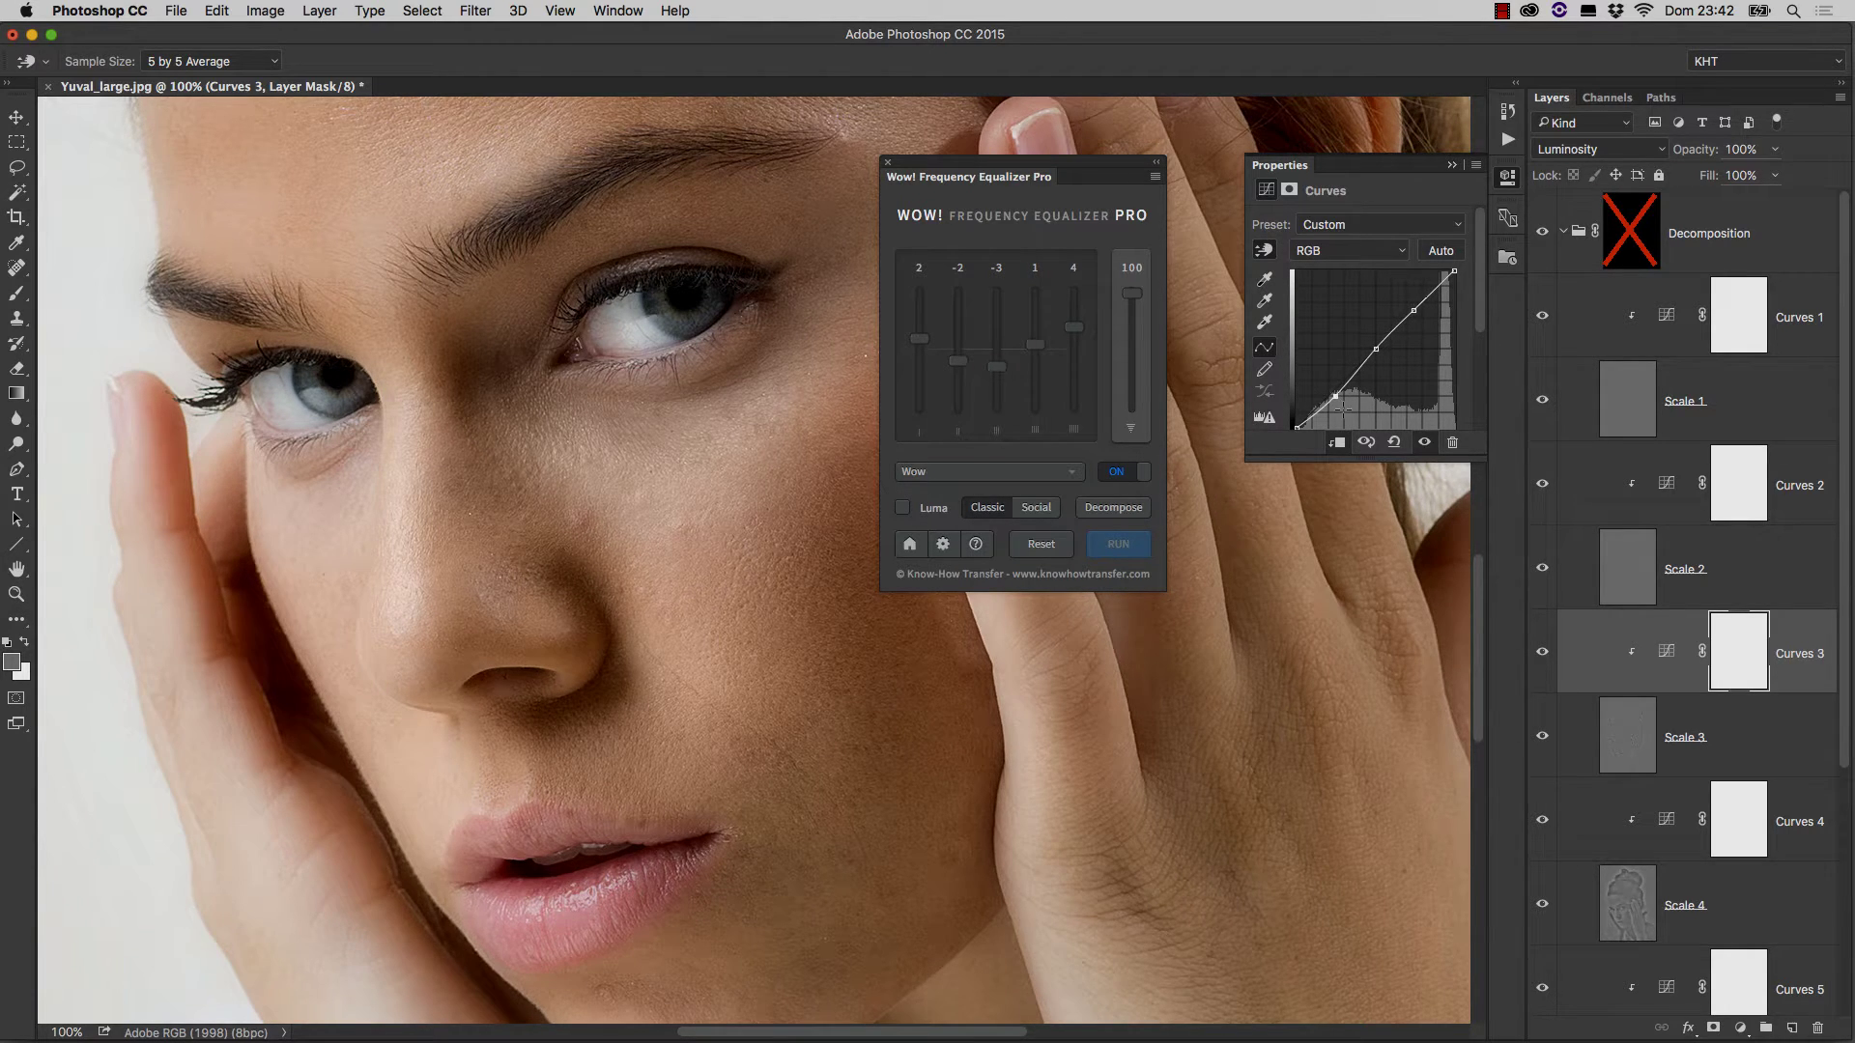
drag(1412, 310, 1411, 309)
- Add highlight, shadow and mid points to the Curves 4 curve to try more contrast
click(1667, 822)
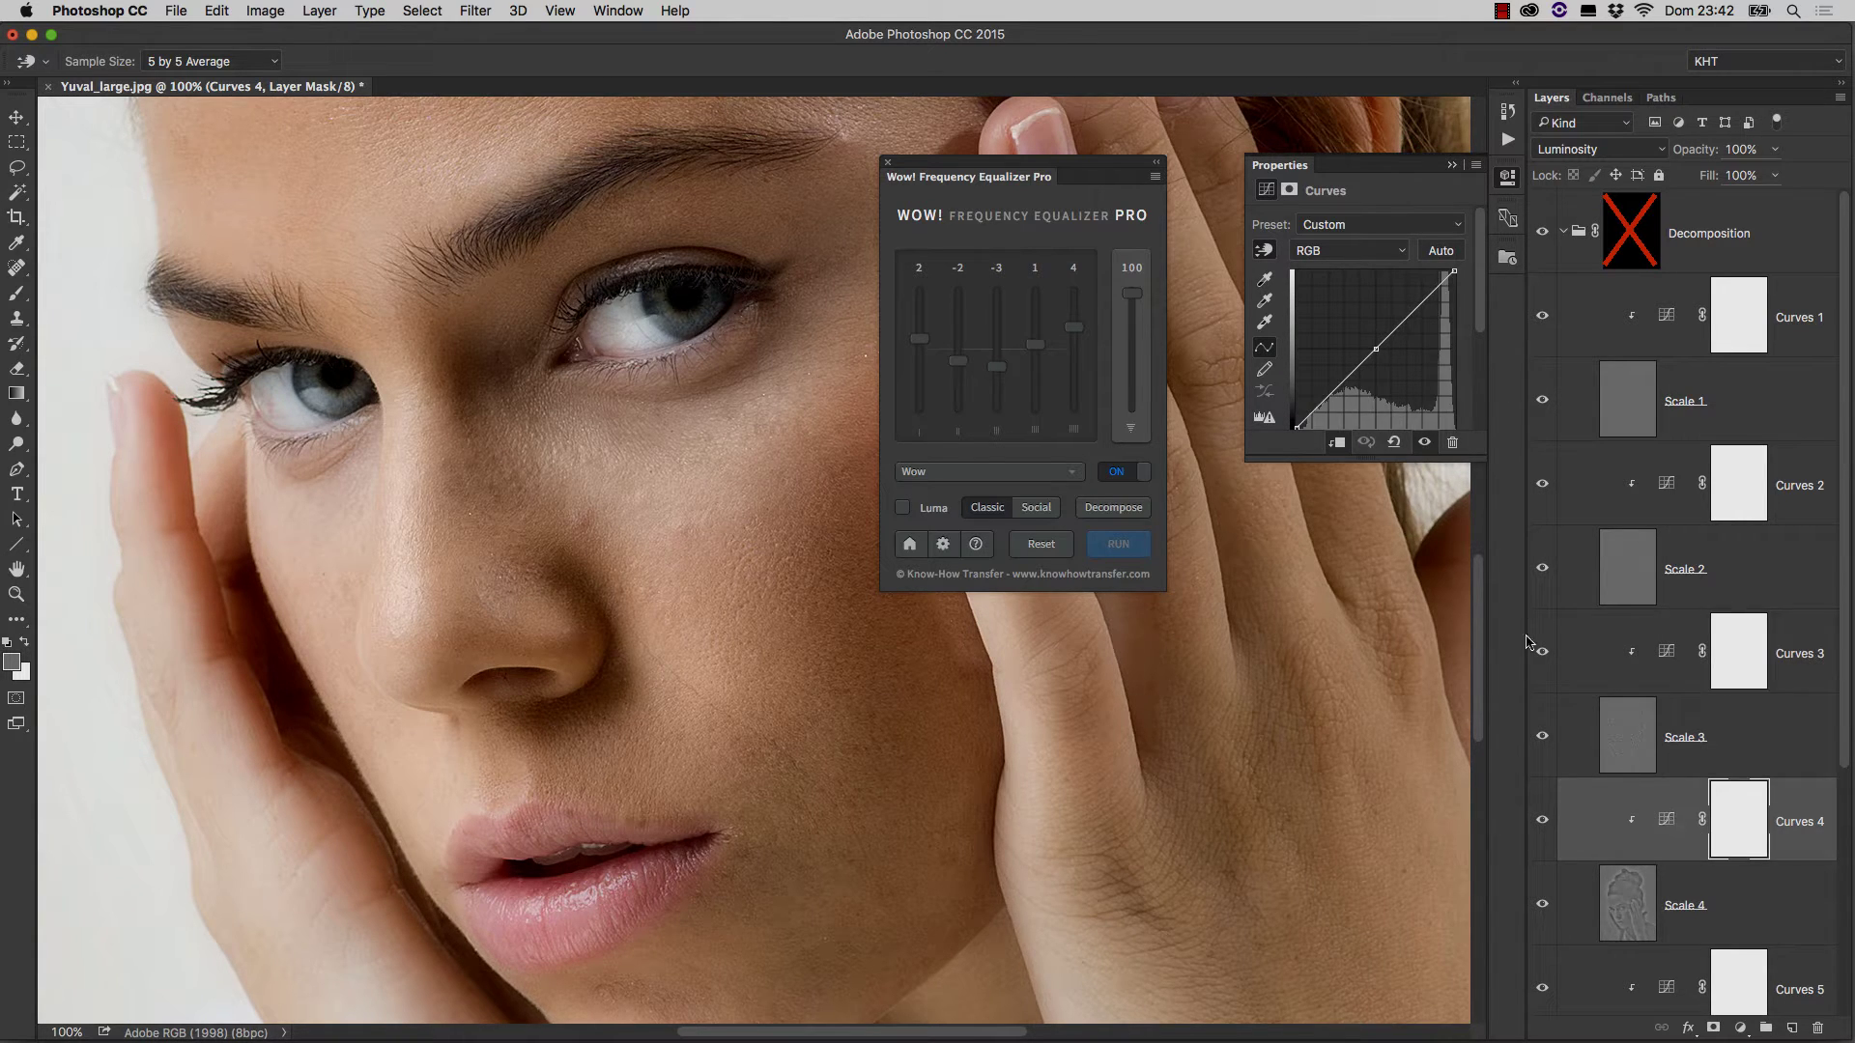
drag(1423, 304, 1422, 297)
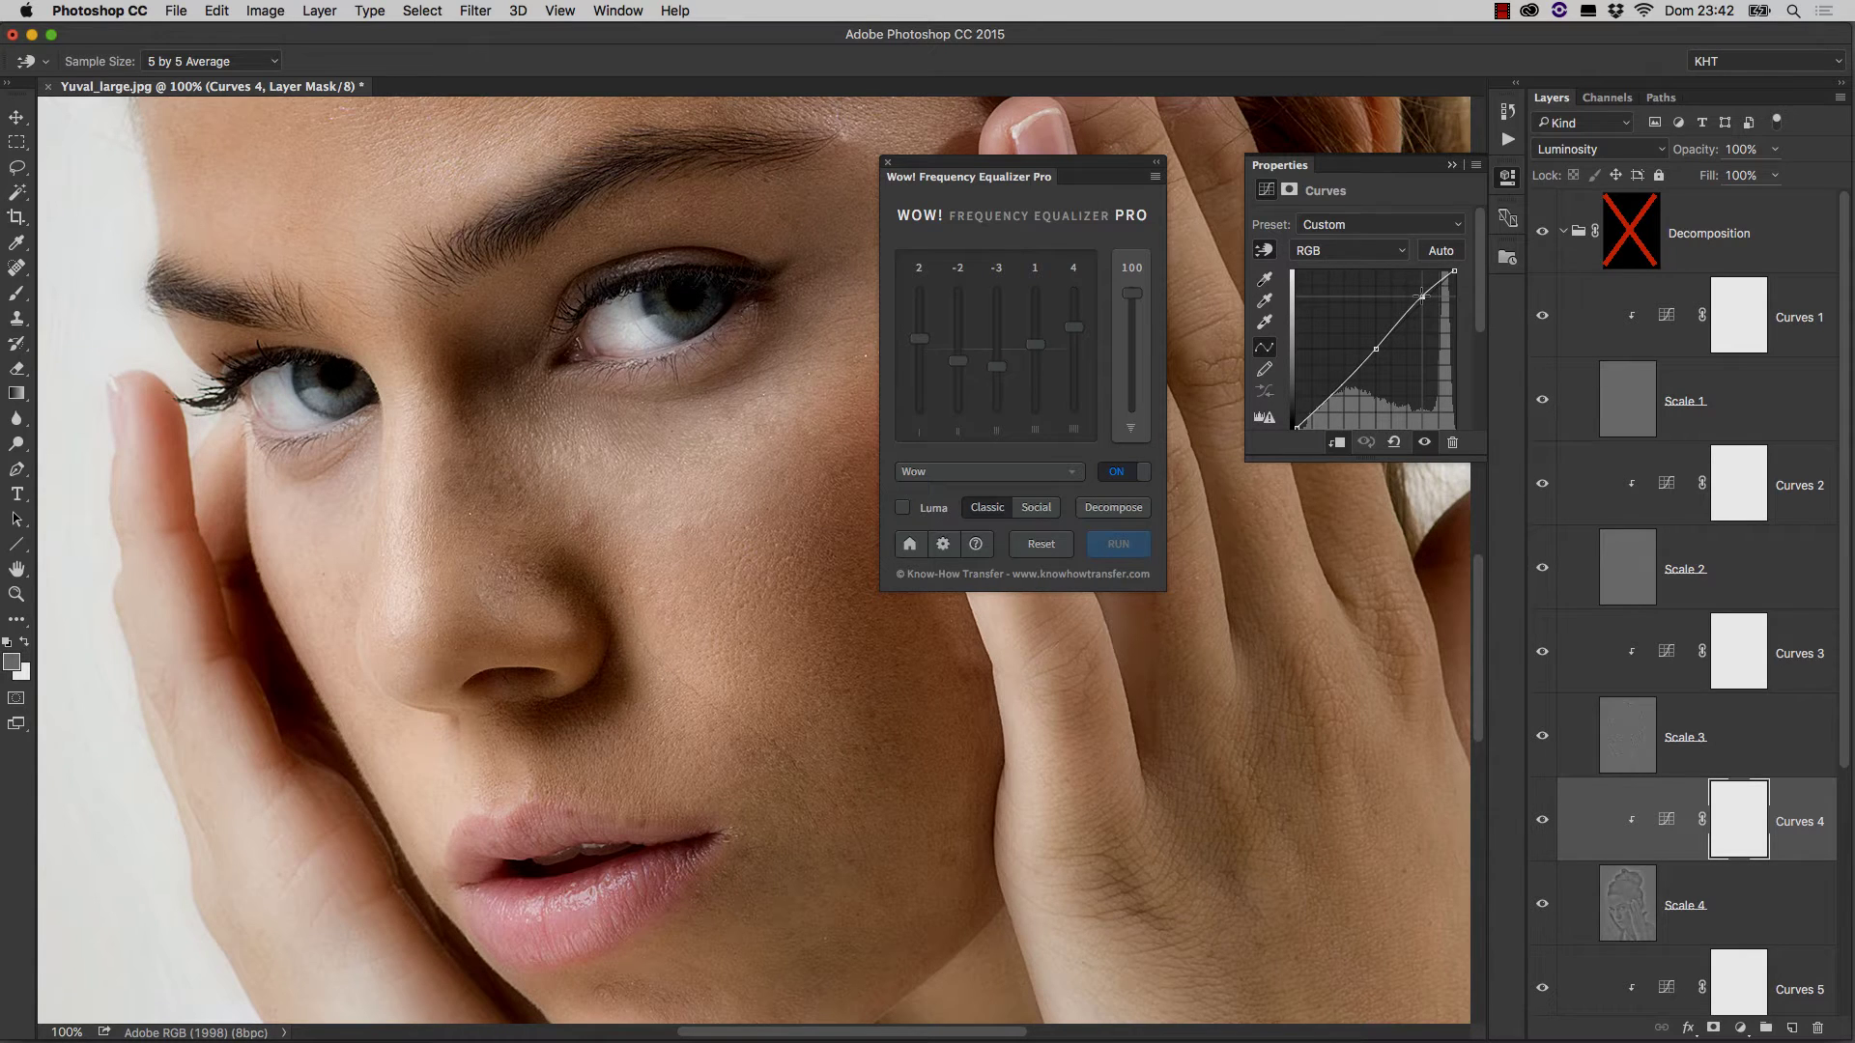
drag(1345, 389, 1342, 398)
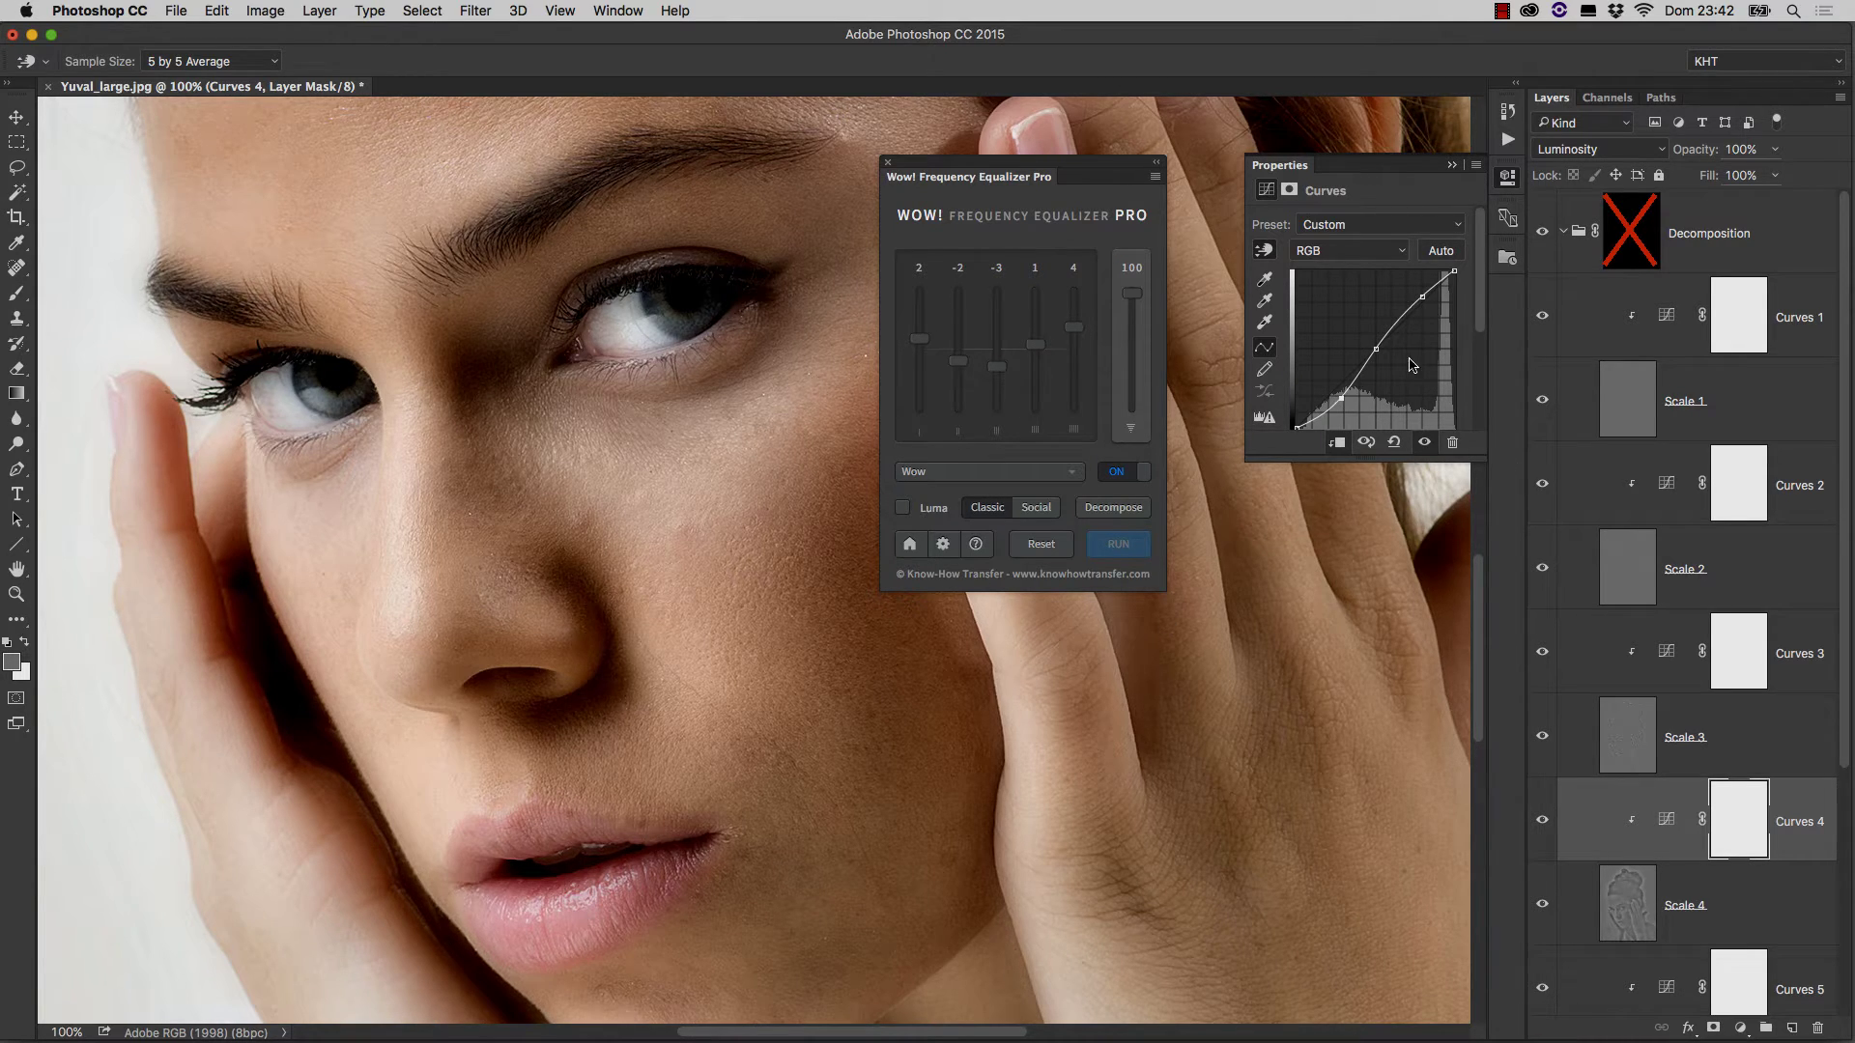
drag(1398, 328, 1399, 361)
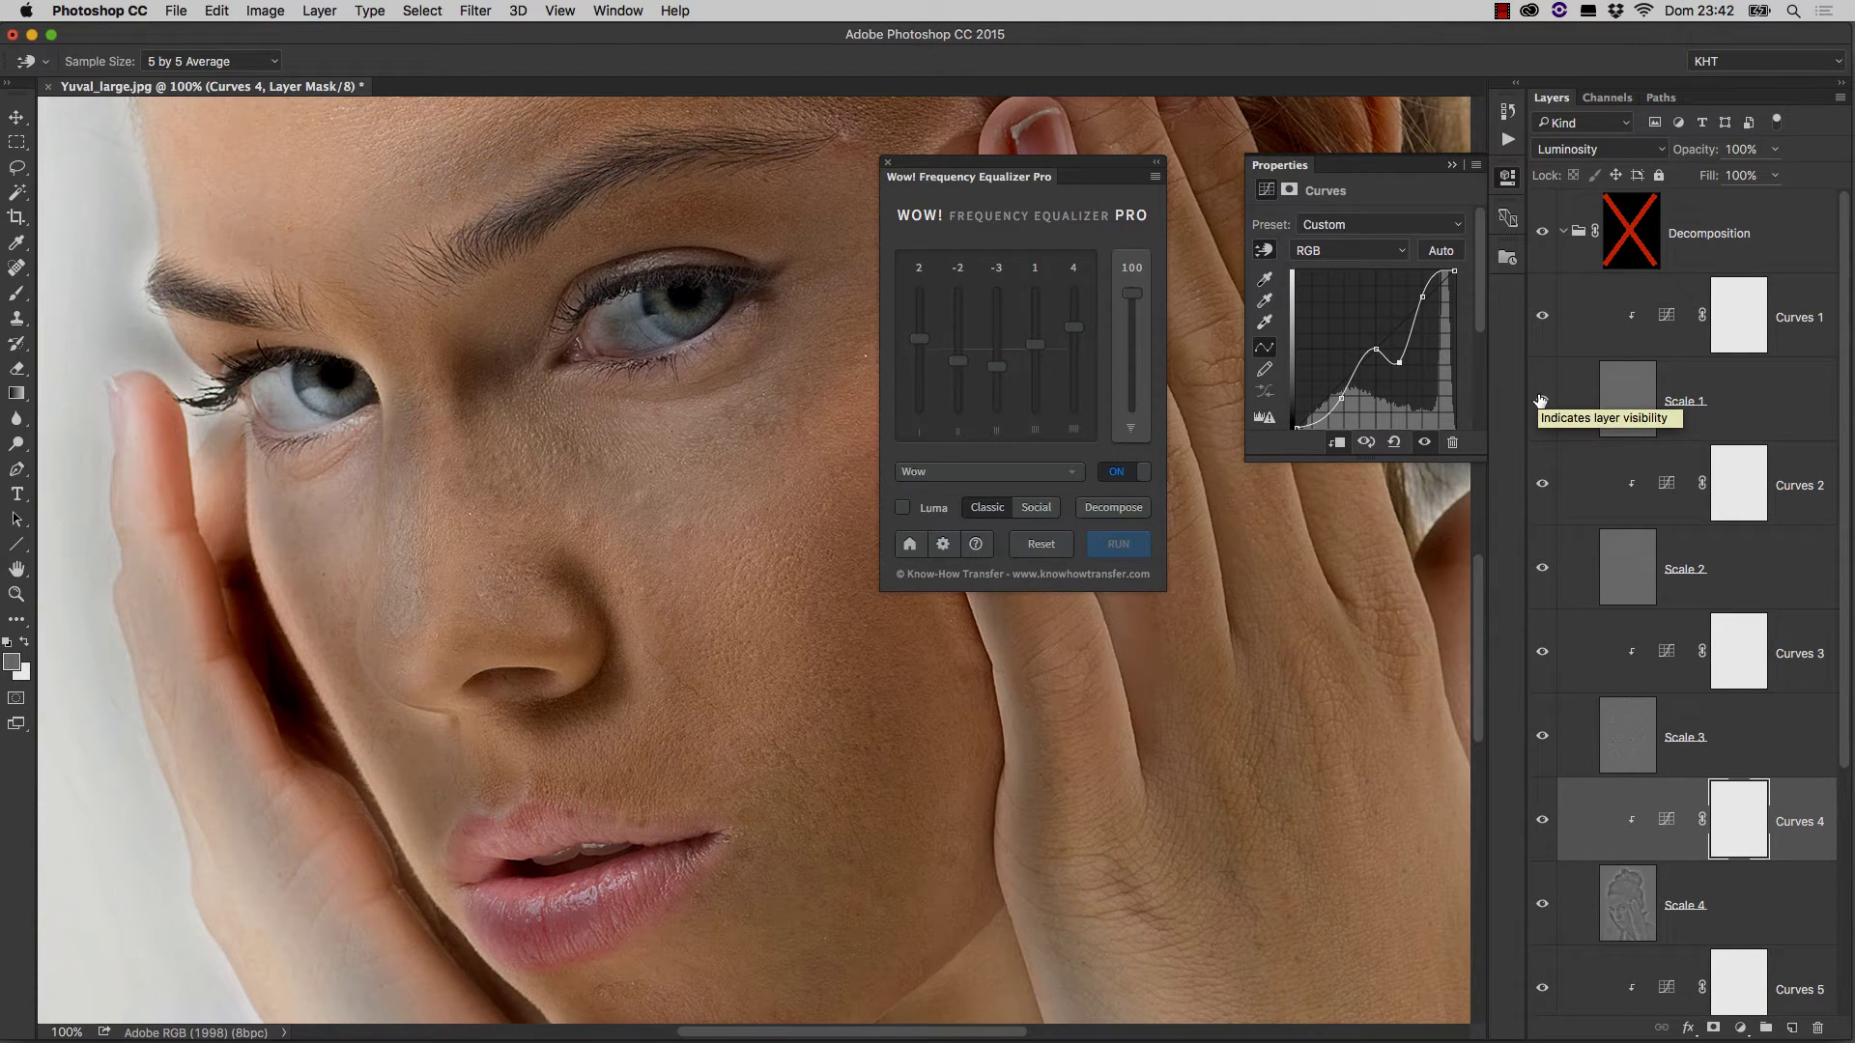
- Make Scale 1 visible again and reset Curves 4 to the Default preset
click(1541, 400)
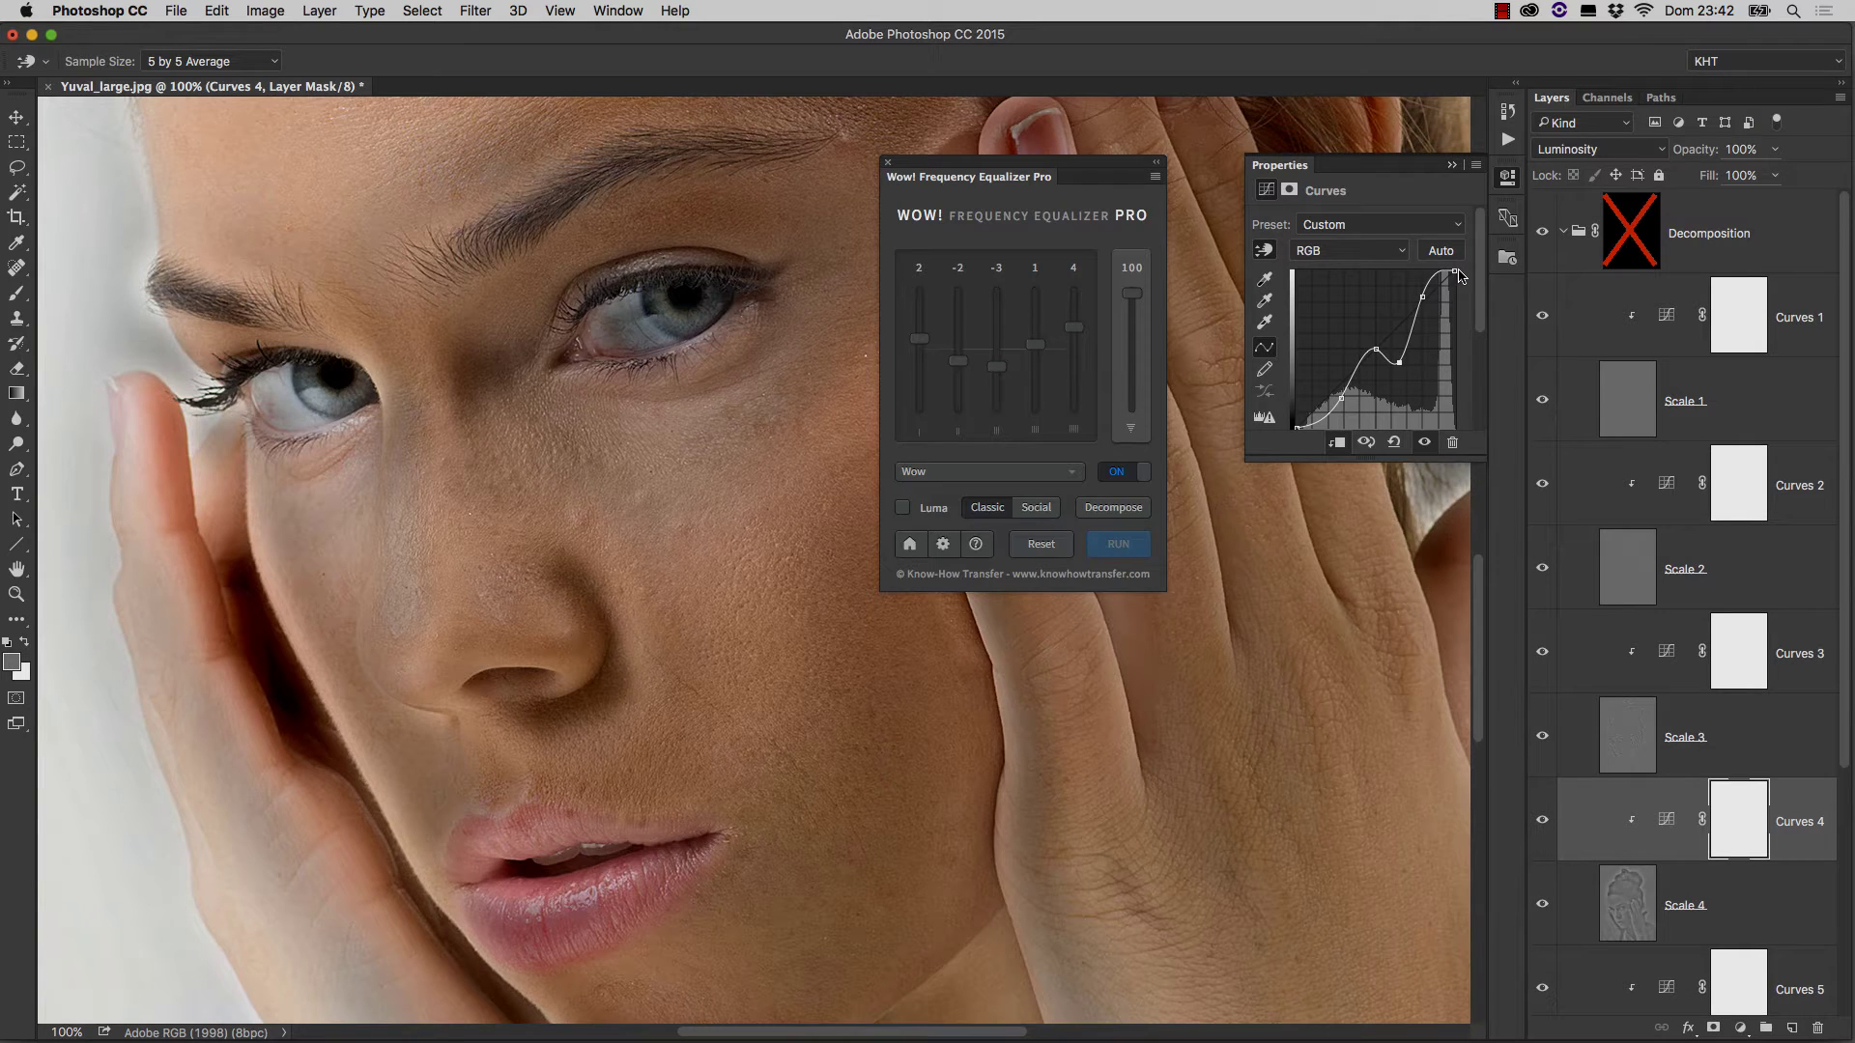
click(1360, 228)
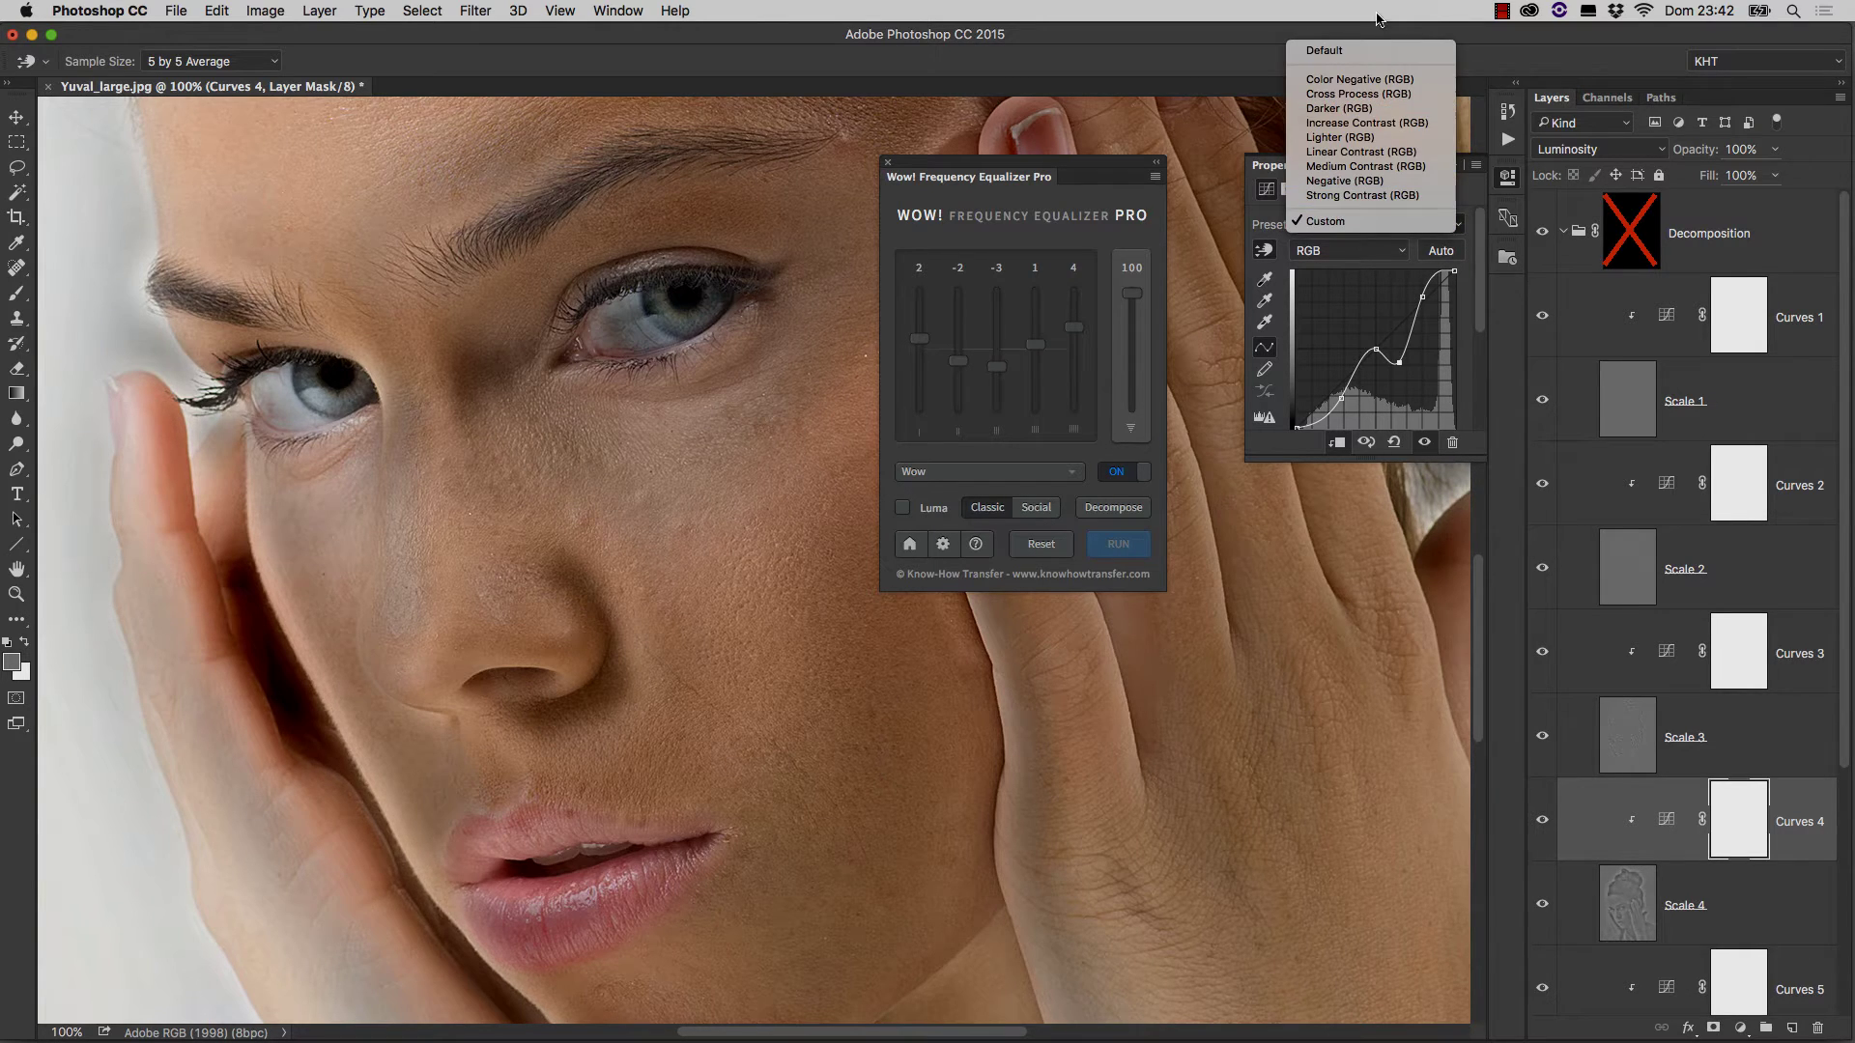
click(1357, 52)
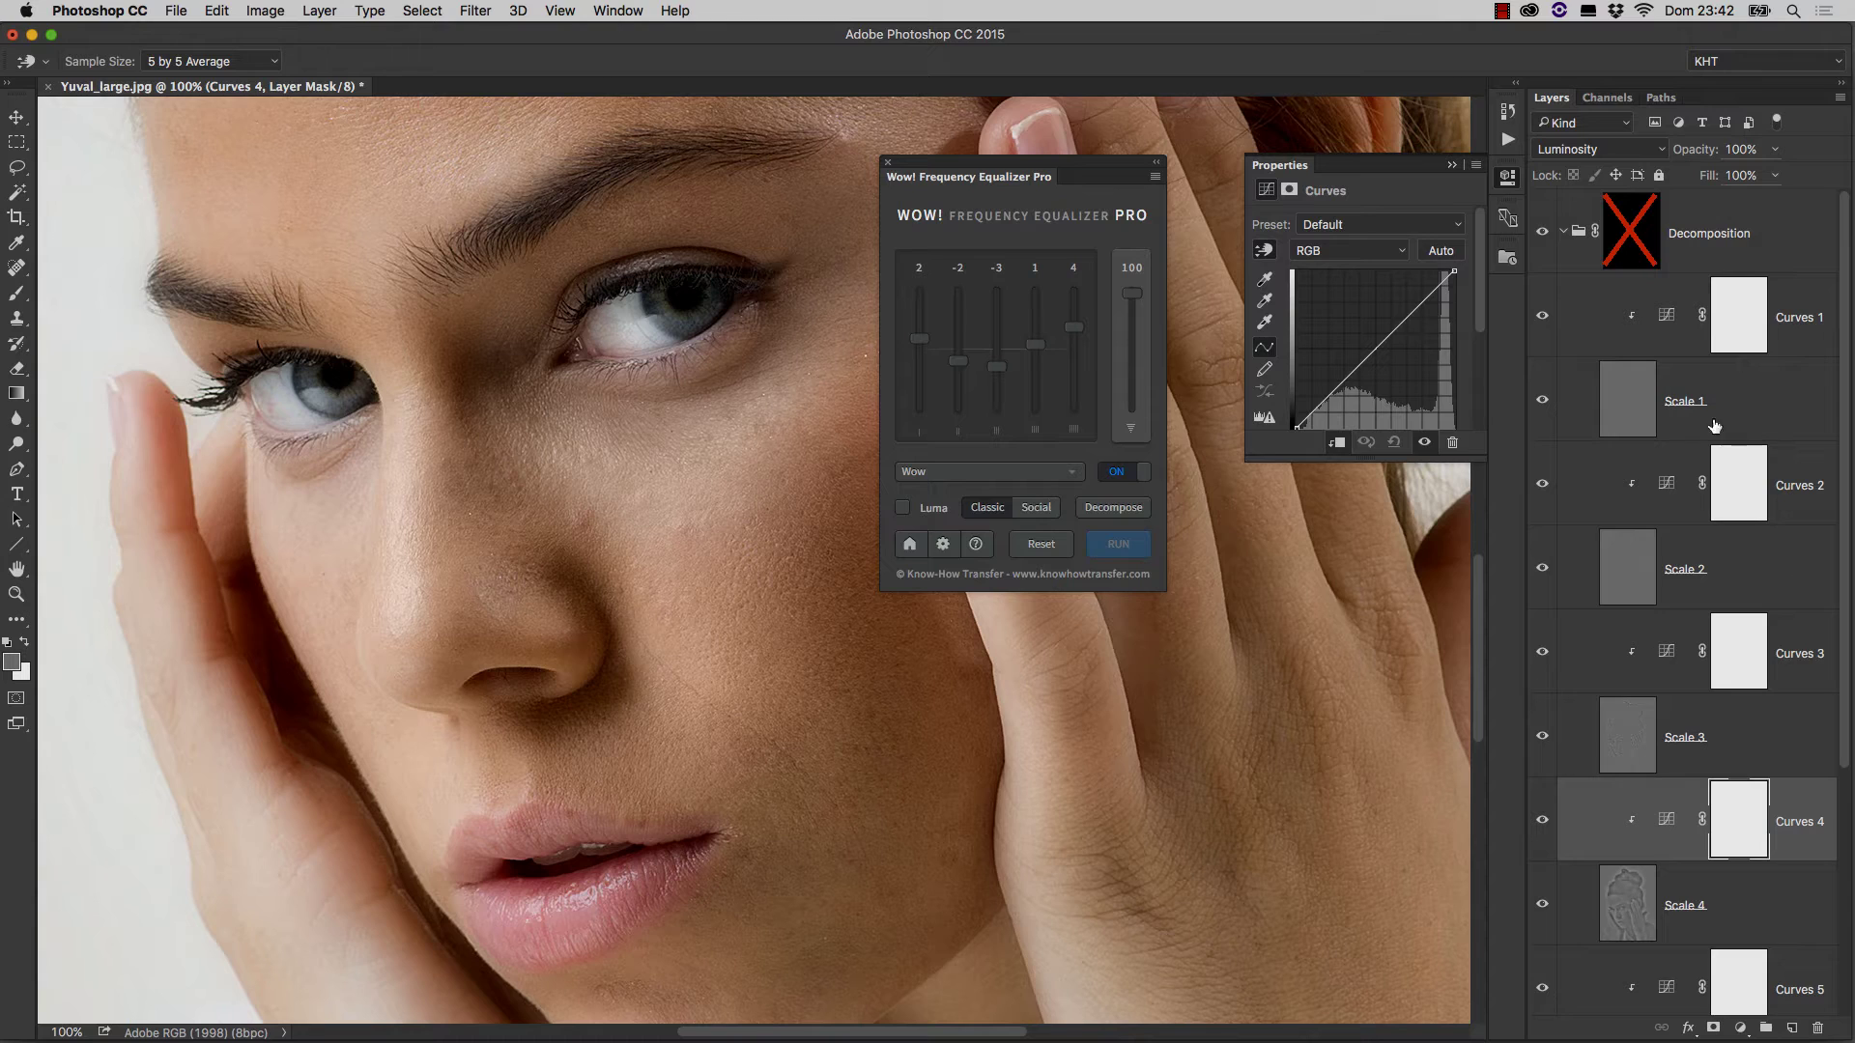
- On Curves 1, drag the midpoint up, then back onto the diagonal
click(1663, 322)
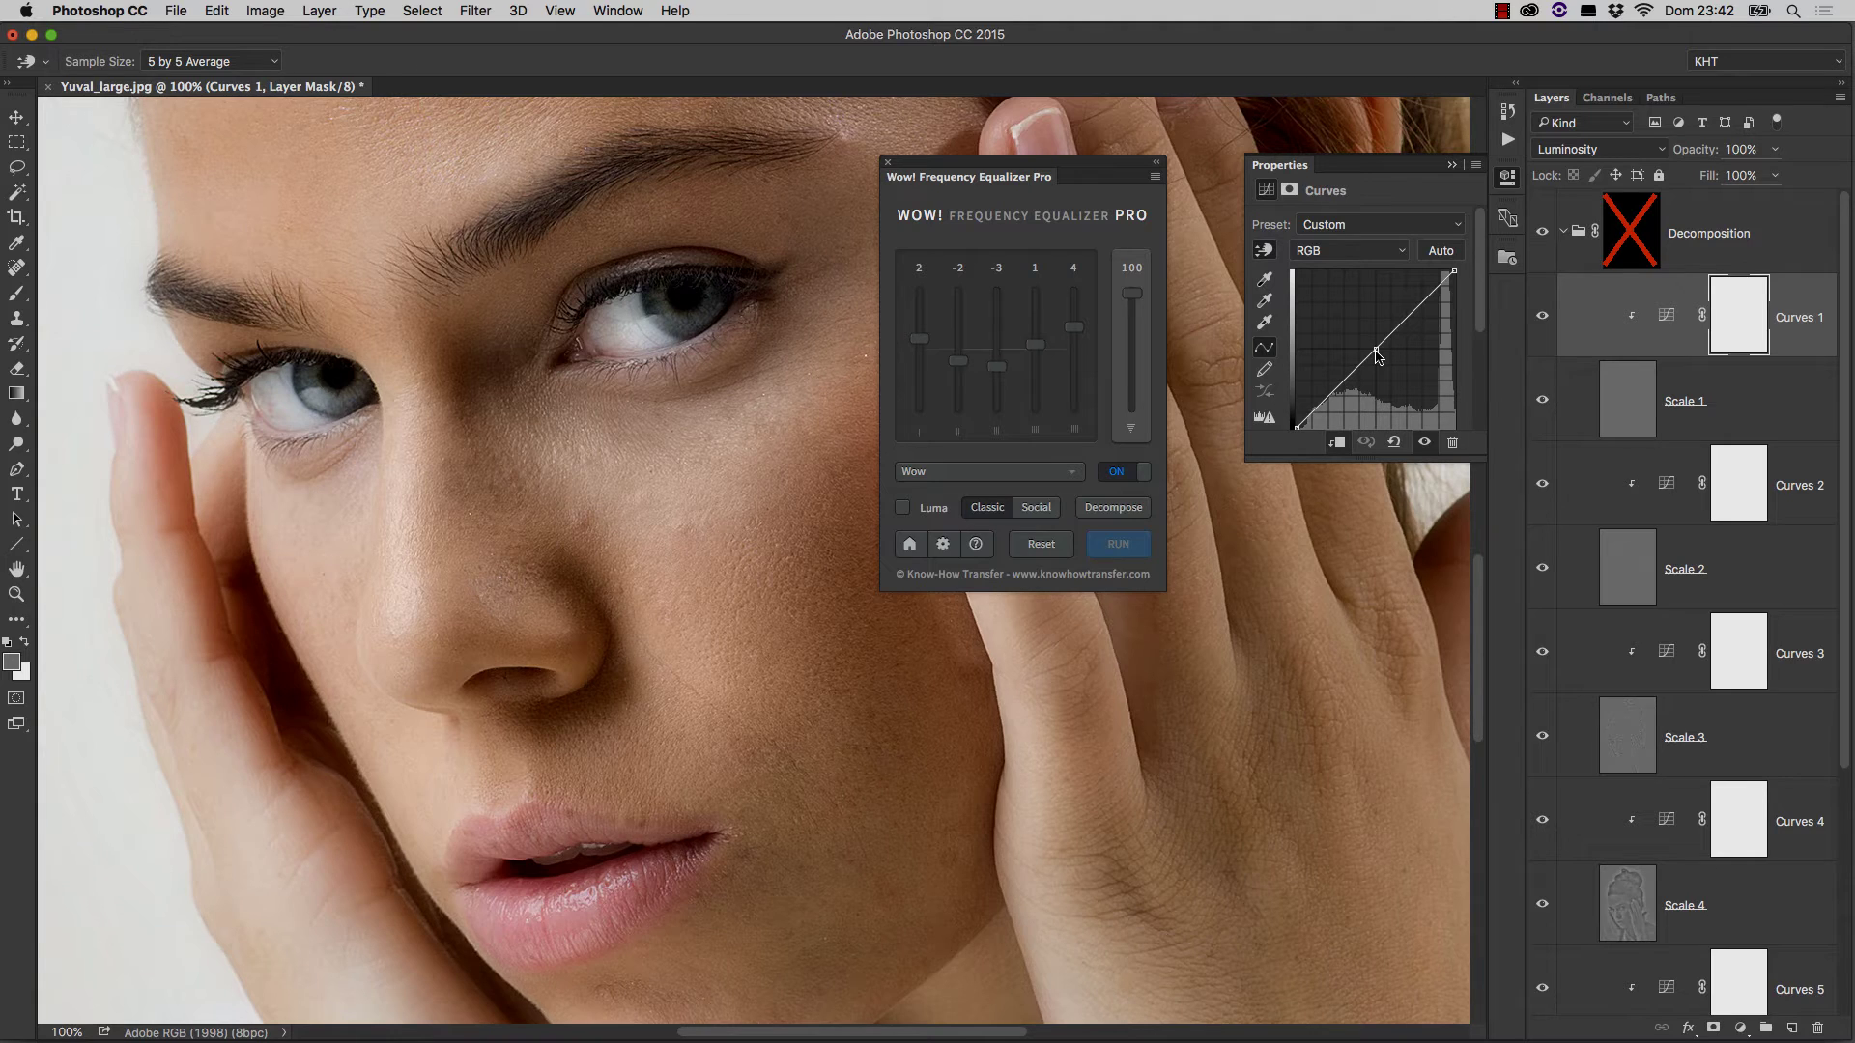
drag(1376, 350, 1365, 317)
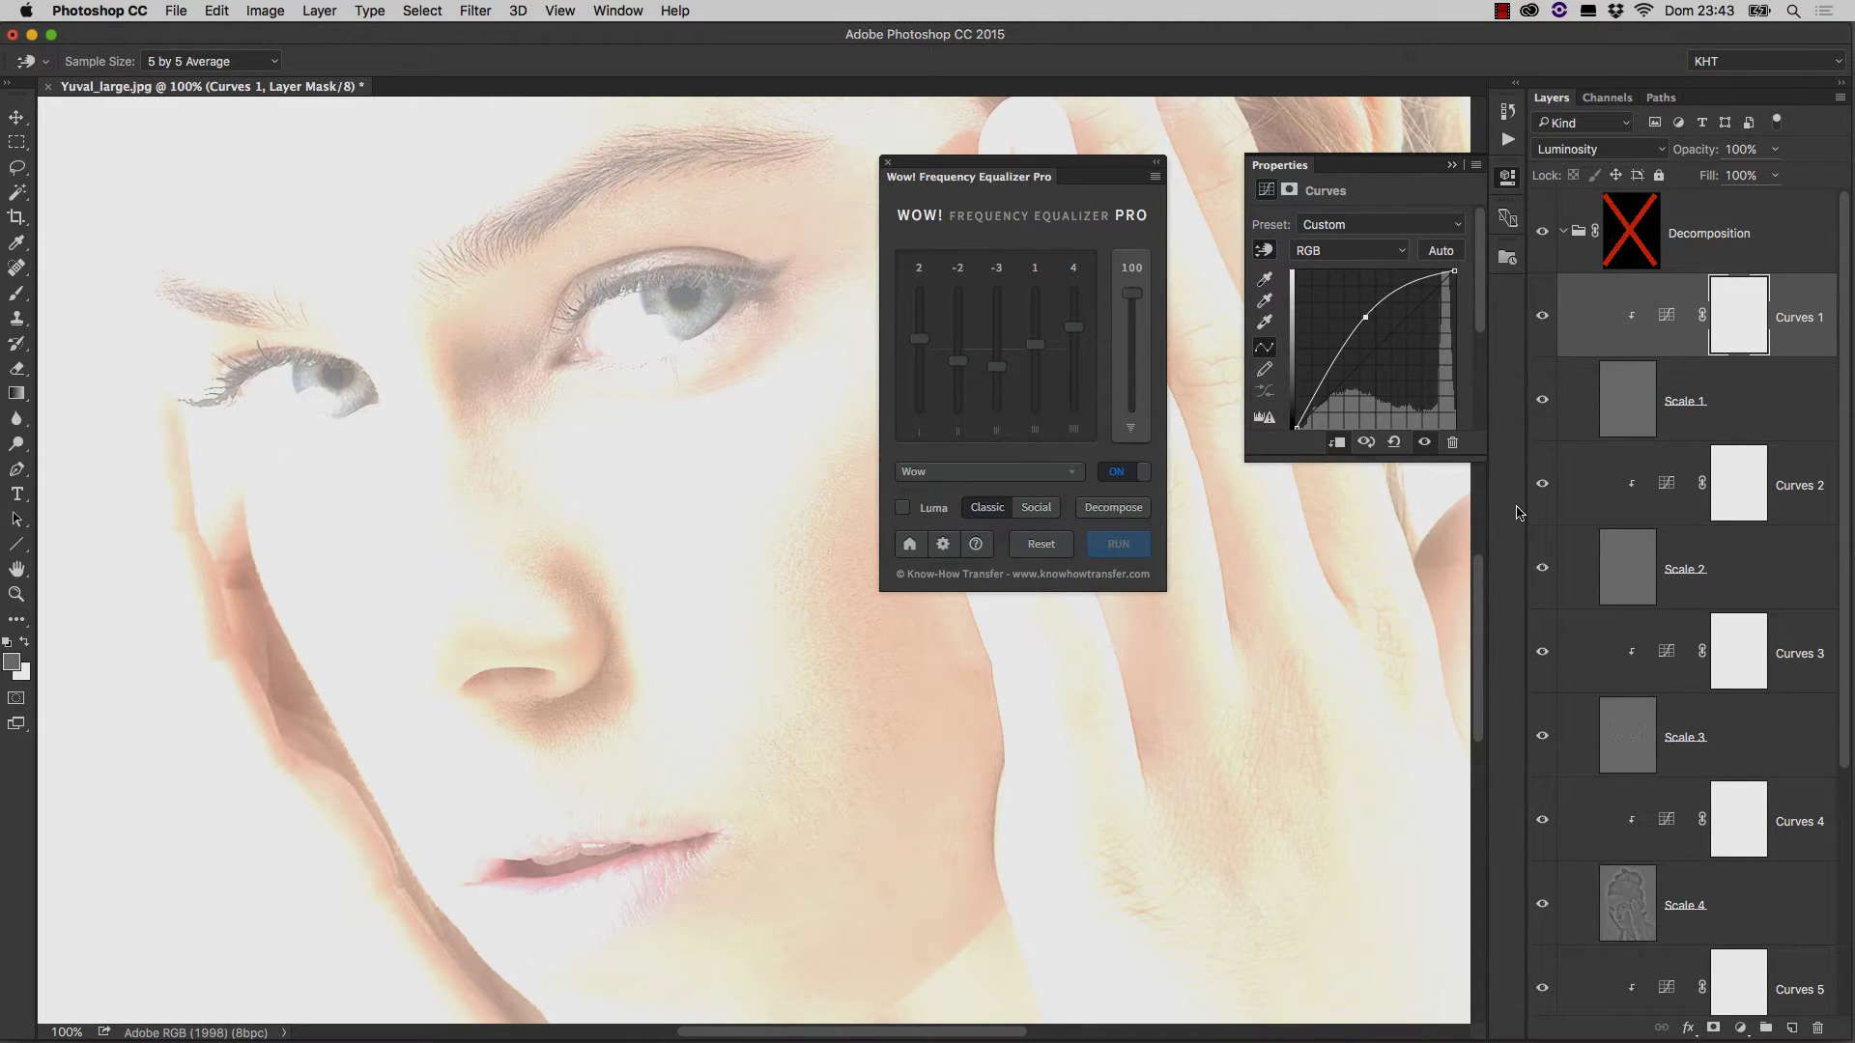
drag(1365, 317, 1386, 363)
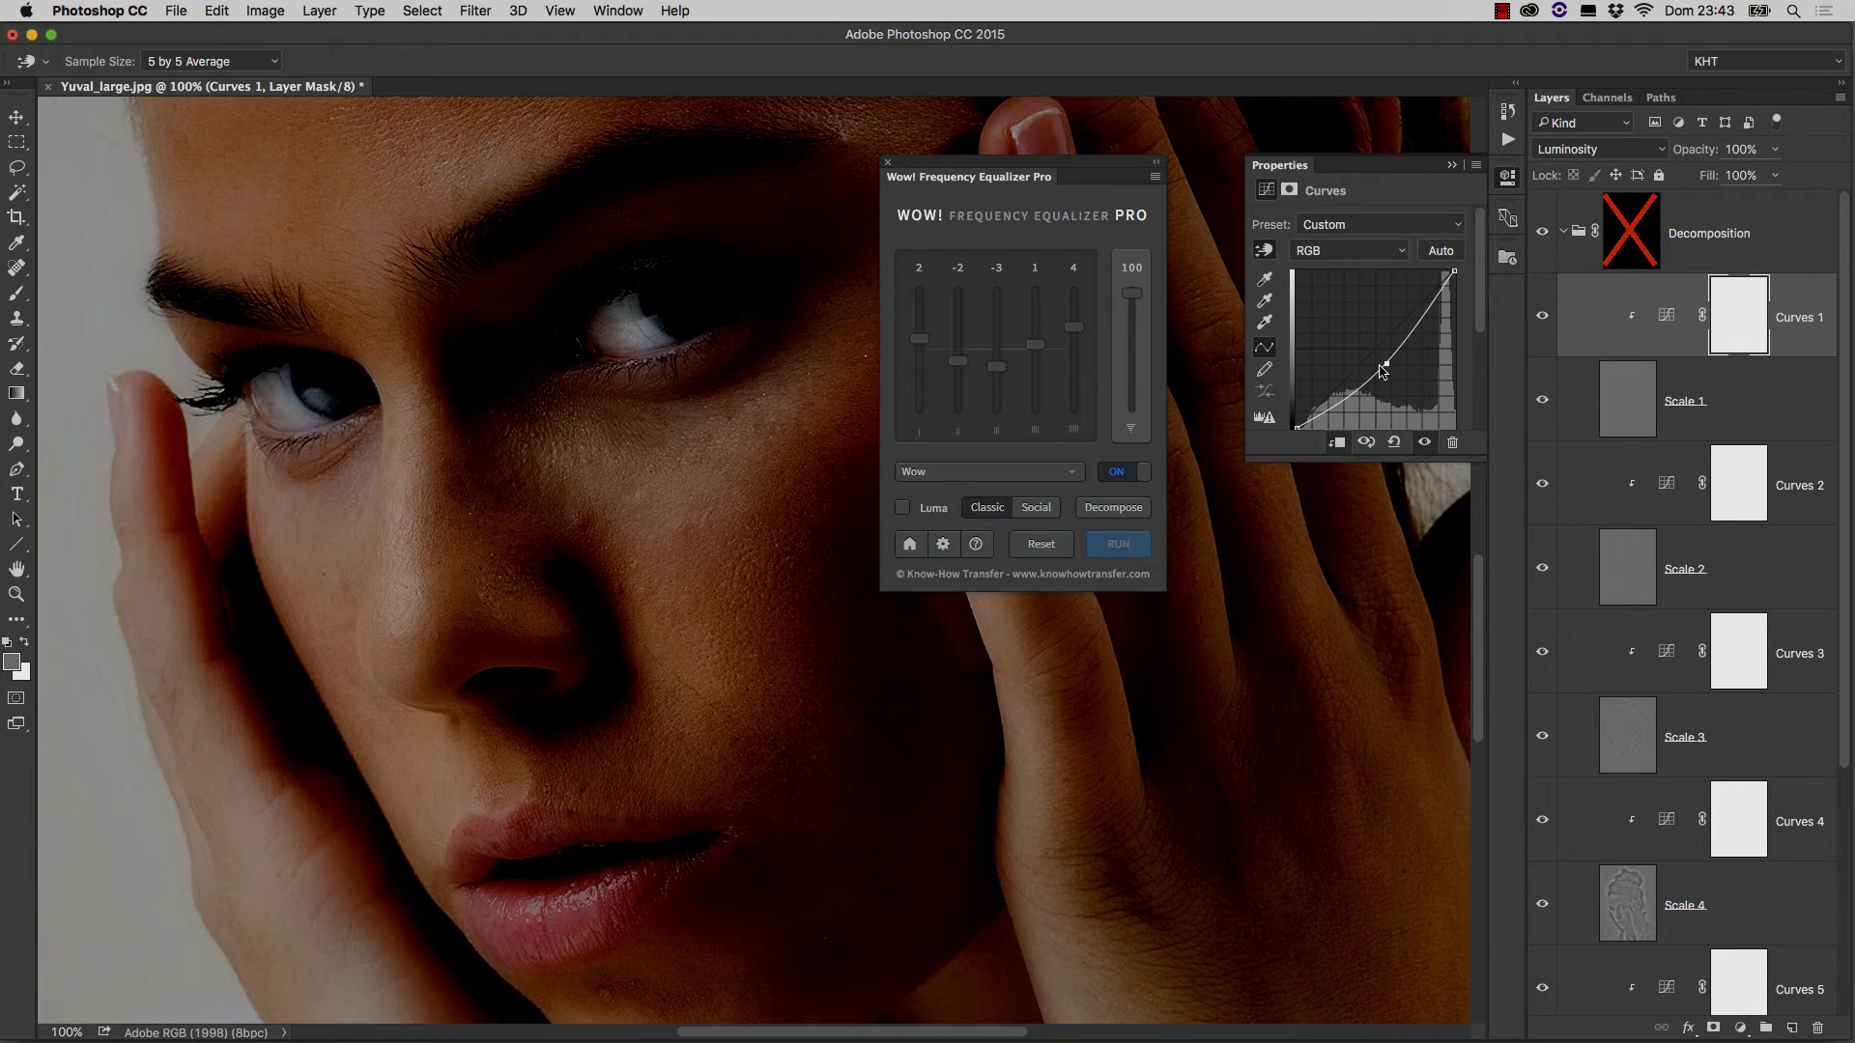
drag(1387, 368, 1376, 347)
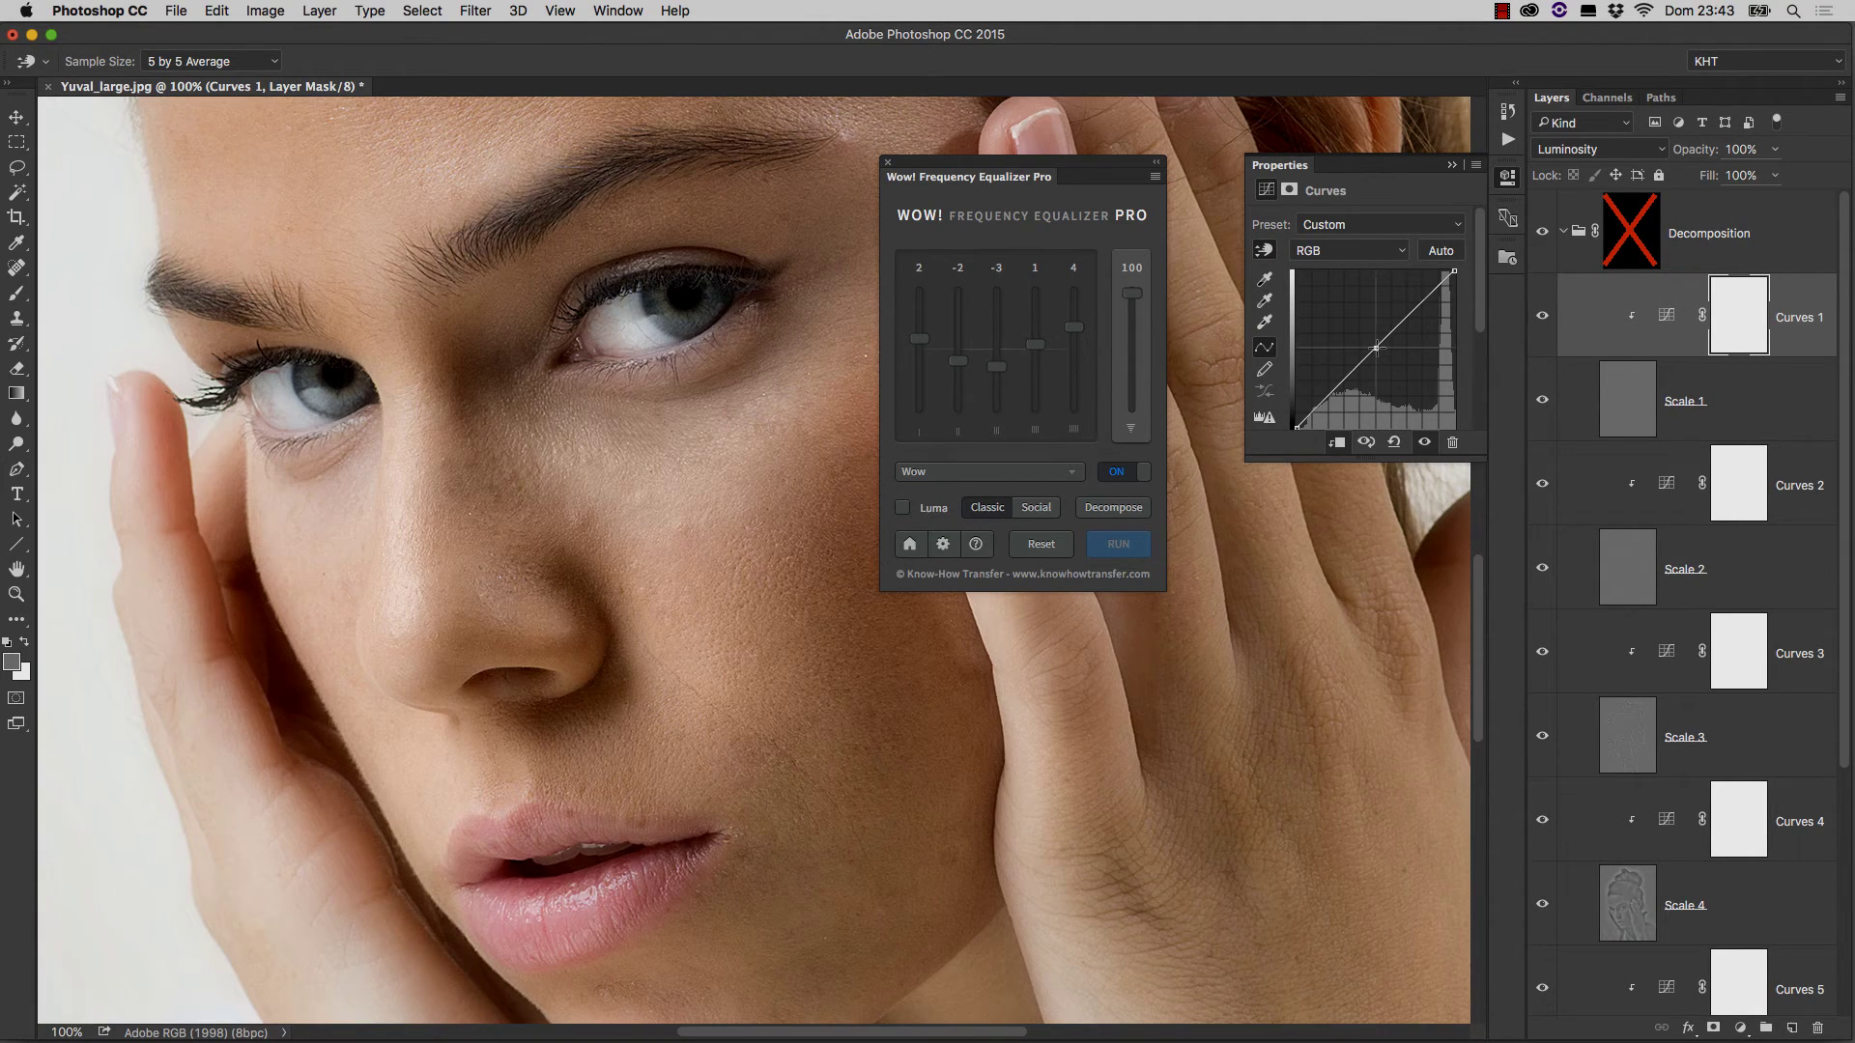
- Set the Curves 1 midpoint to Input 128, Output 128 in the Properties fields
drag(1384, 462, 1413, 548)
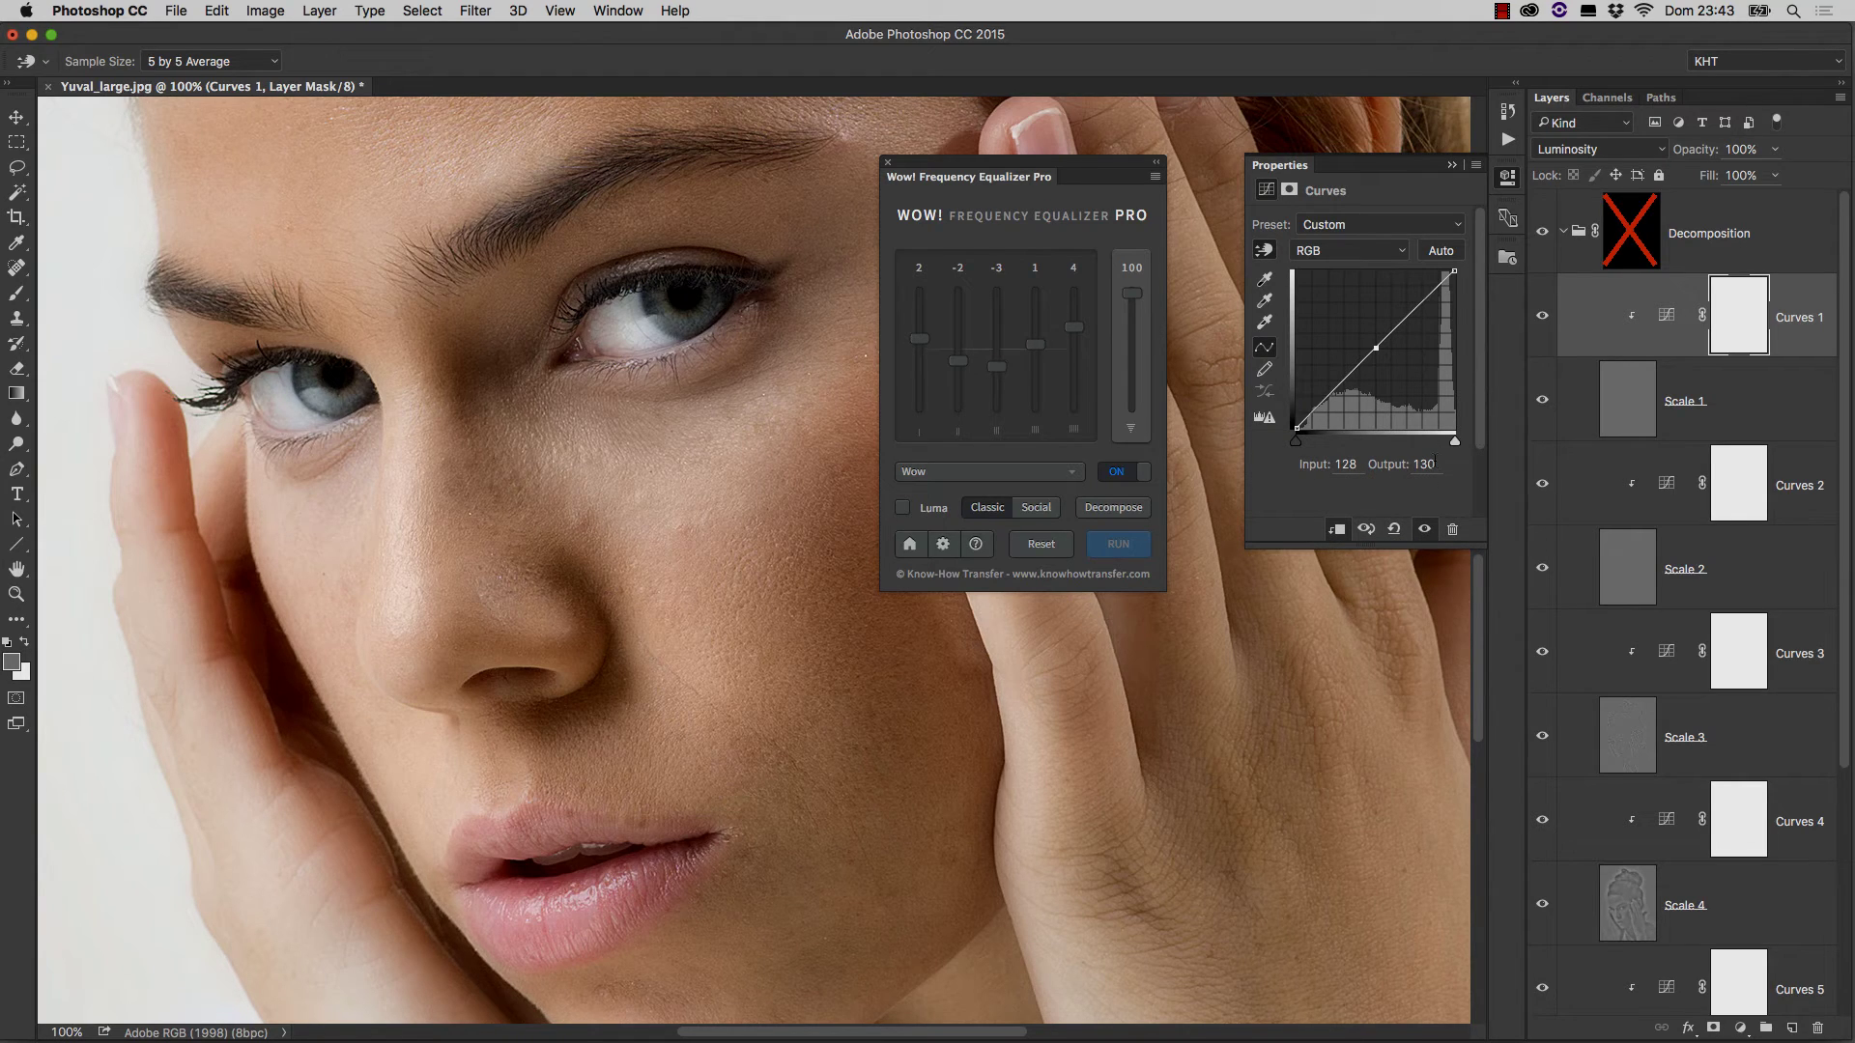
click(1383, 459)
text(128)
click(1427, 494)
click(1376, 349)
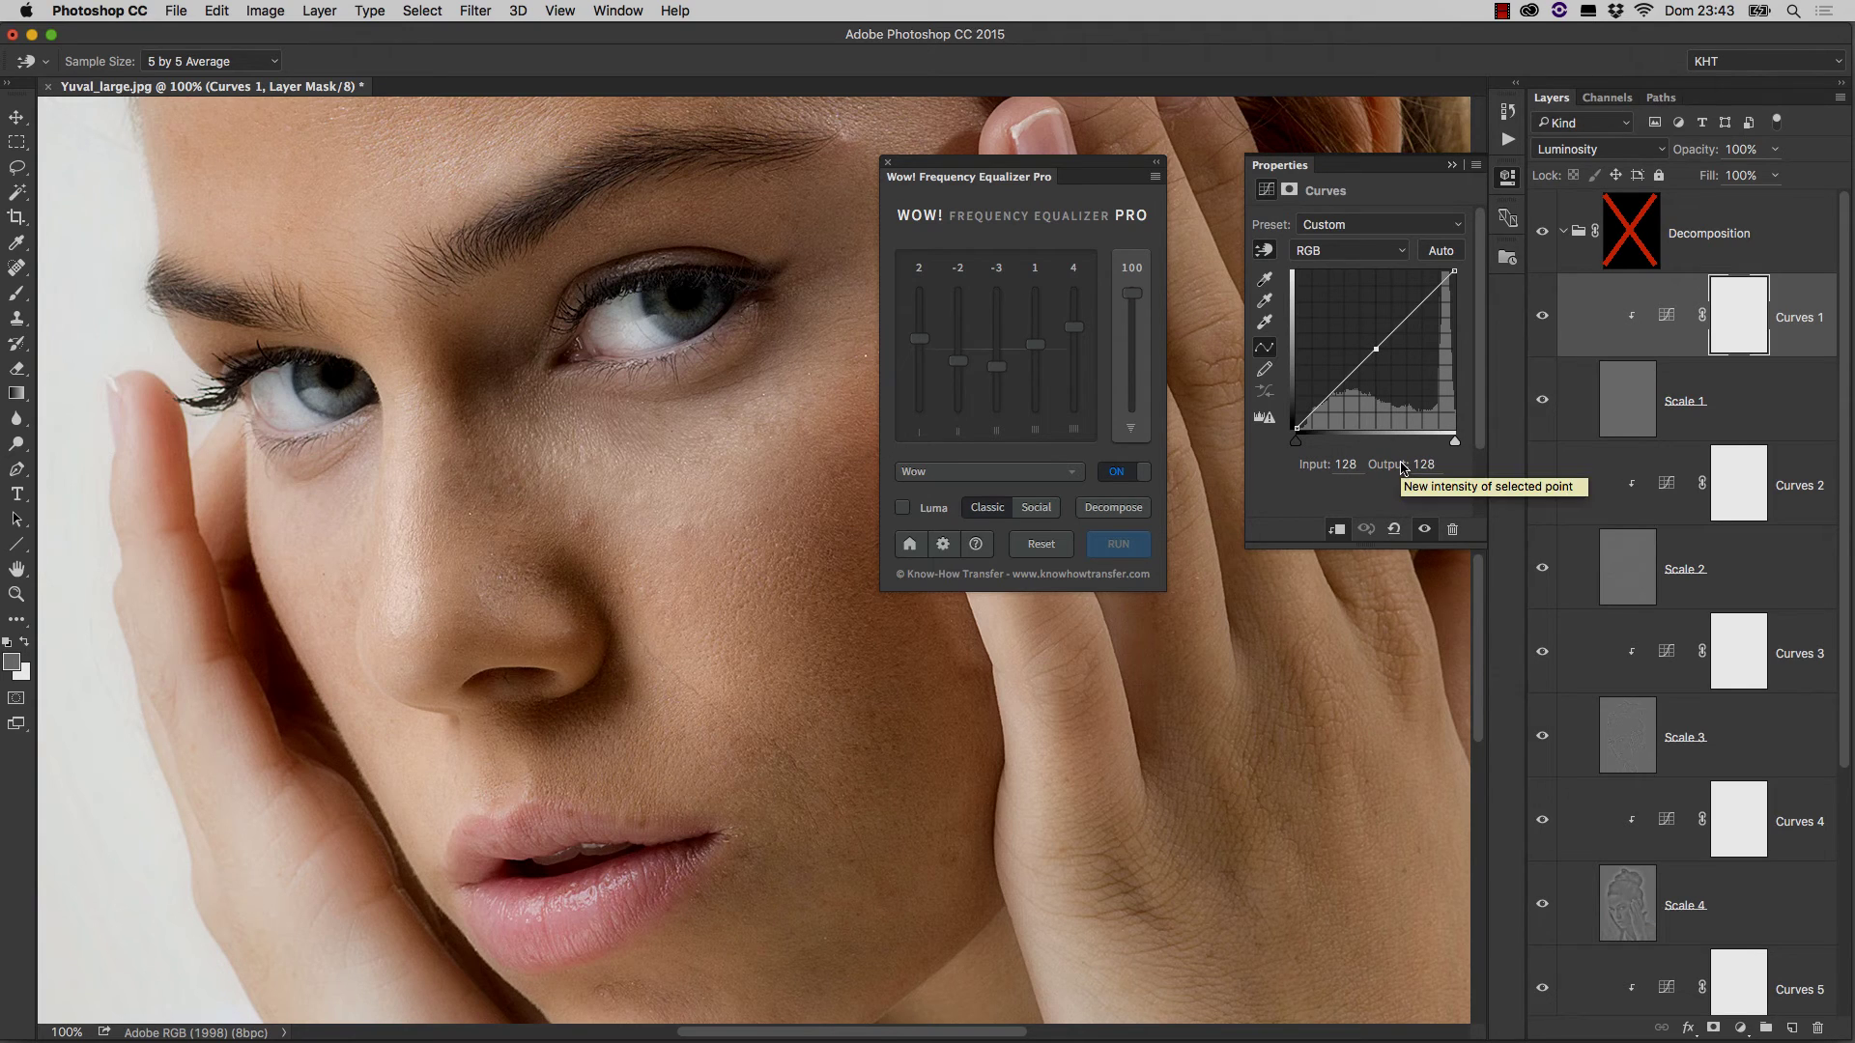